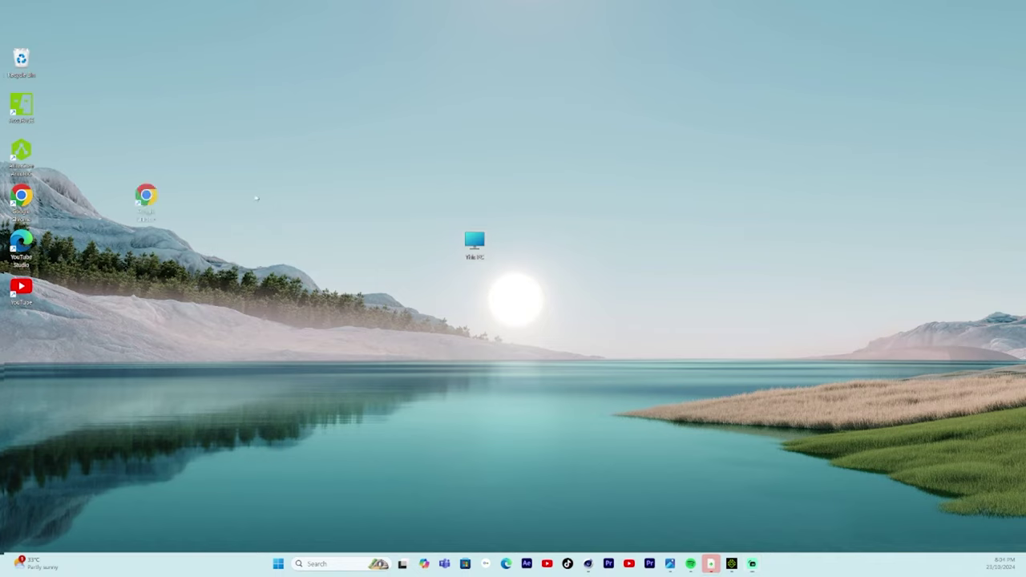
Step: Open Chrome with the first profile, search Google for "octane .com" and open OTOY's OctaneRender page
{"action": "double_click", "coordinate": [543, 153]}
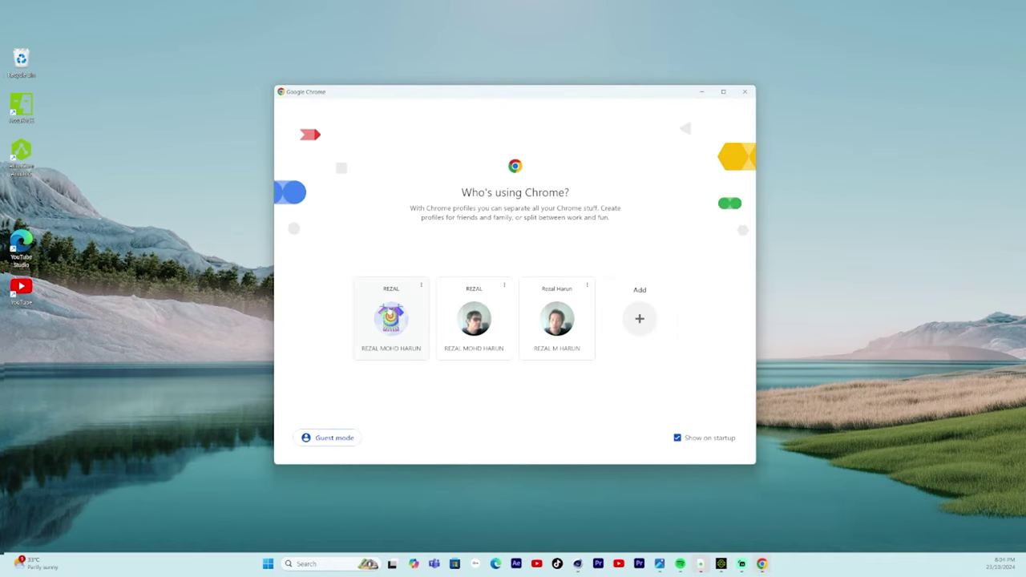
{"action": "left_click", "coordinate": [390, 317]}
{"action": "left_click", "coordinate": [448, 190]}
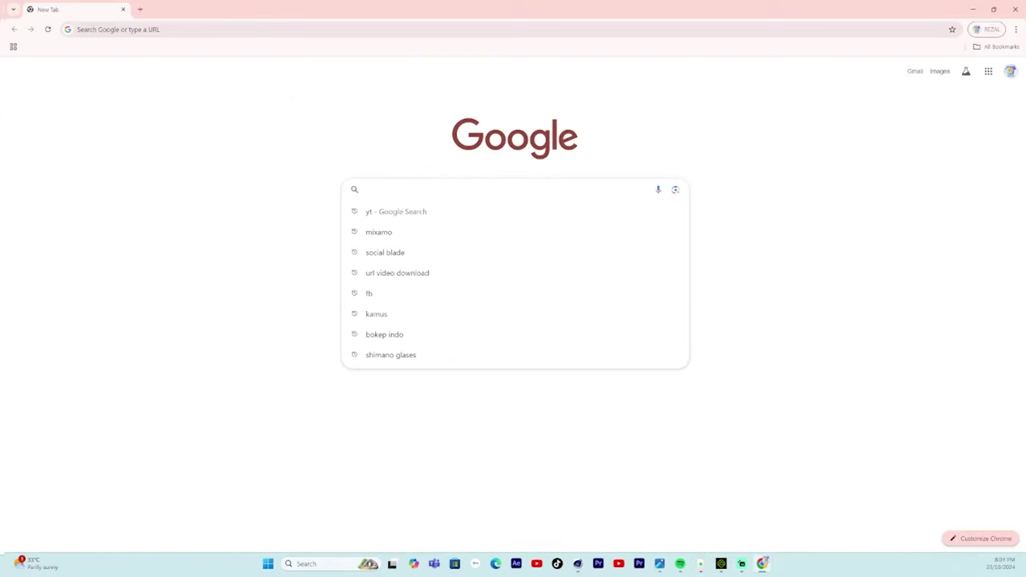
{"action": "type", "text": "octane .com"}
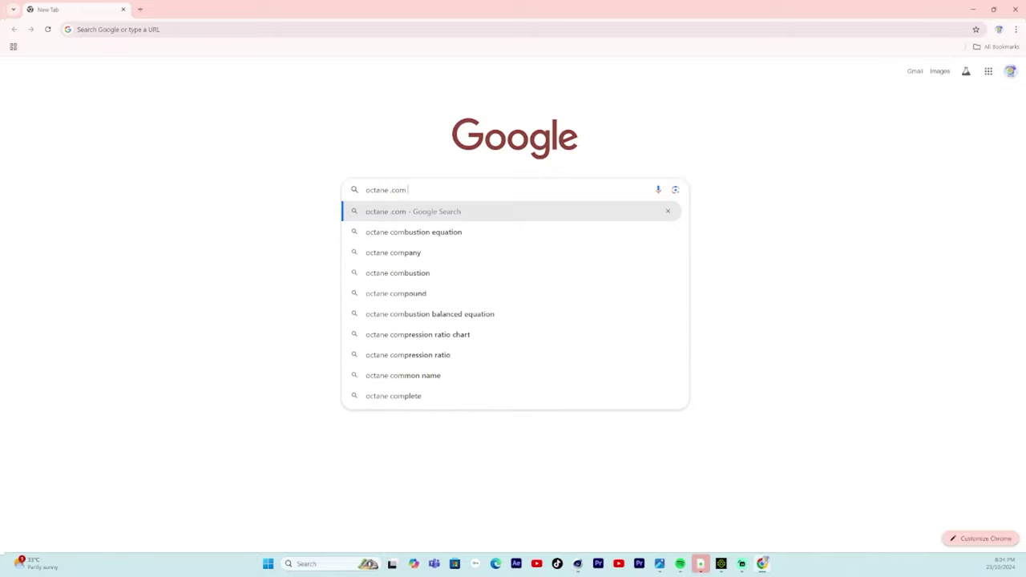
{"action": "key", "text": "Return"}
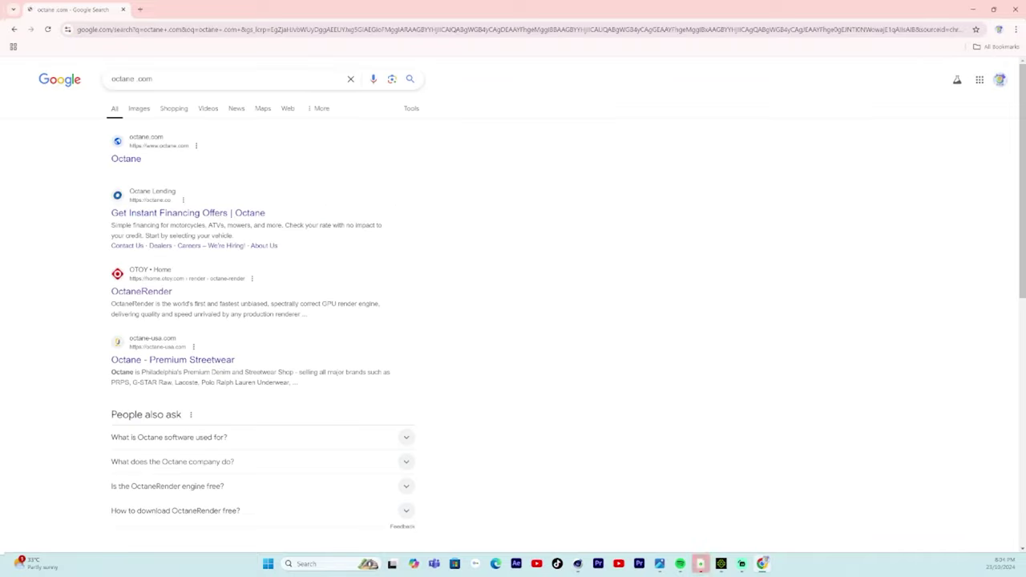
{"action": "left_click", "coordinate": [154, 292]}
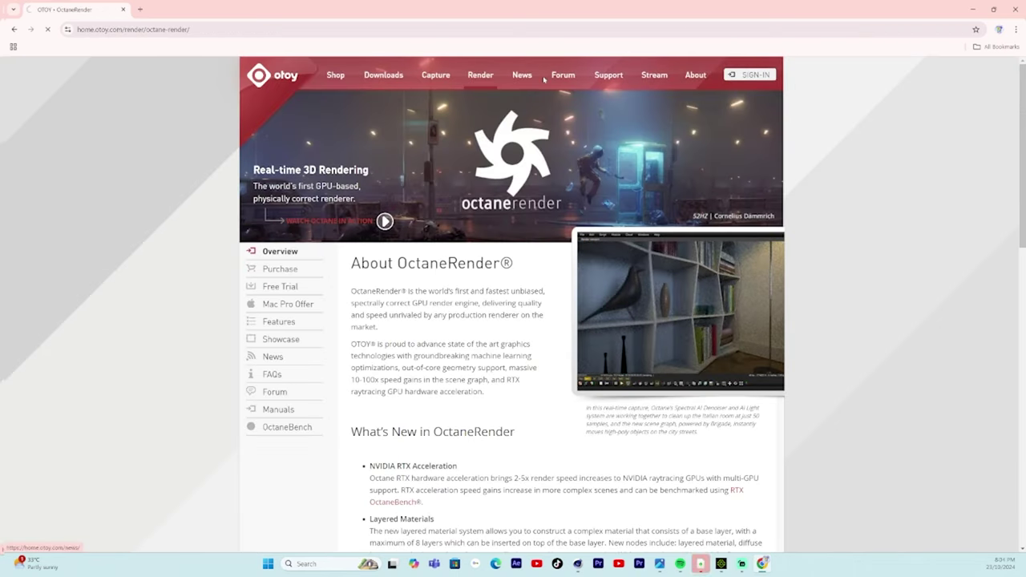
Step: Begin an annual OctaneRender Studio+ subscription with Cinema 4D as the primary plugin and continue to the purchase page
{"action": "left_click", "coordinate": [282, 270]}
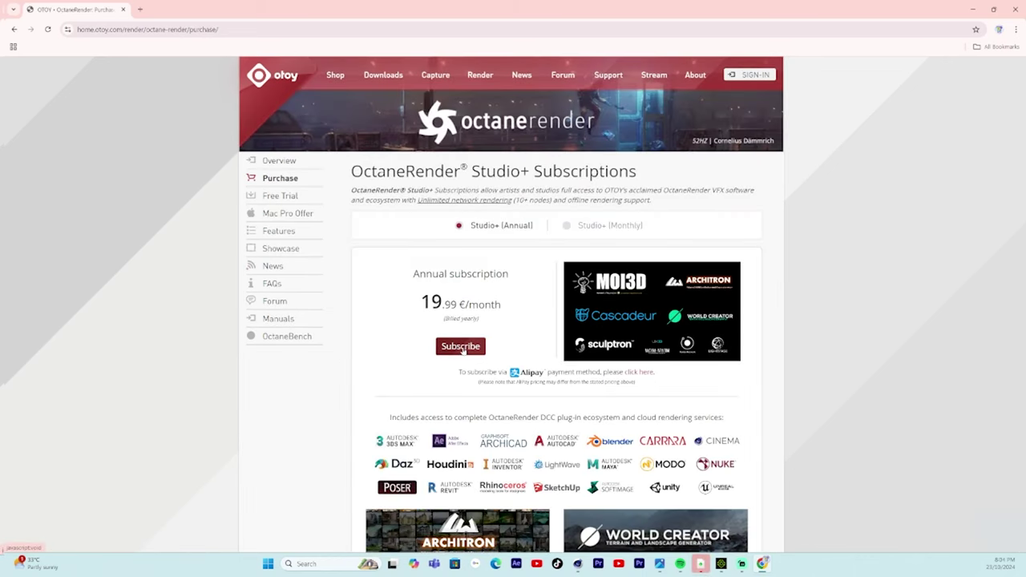
{"action": "left_click", "coordinate": [460, 347]}
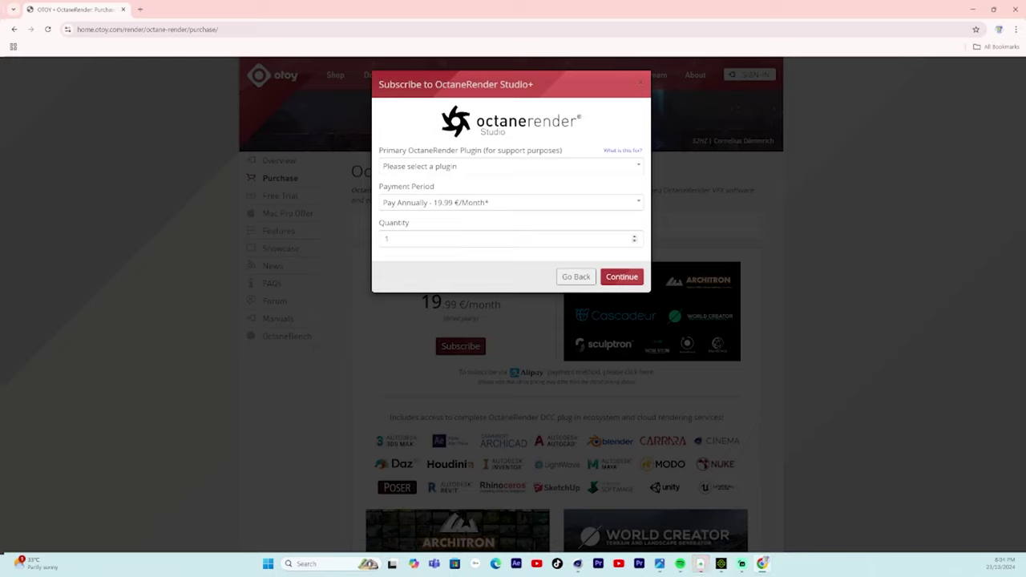
{"action": "left_click", "coordinate": [490, 166]}
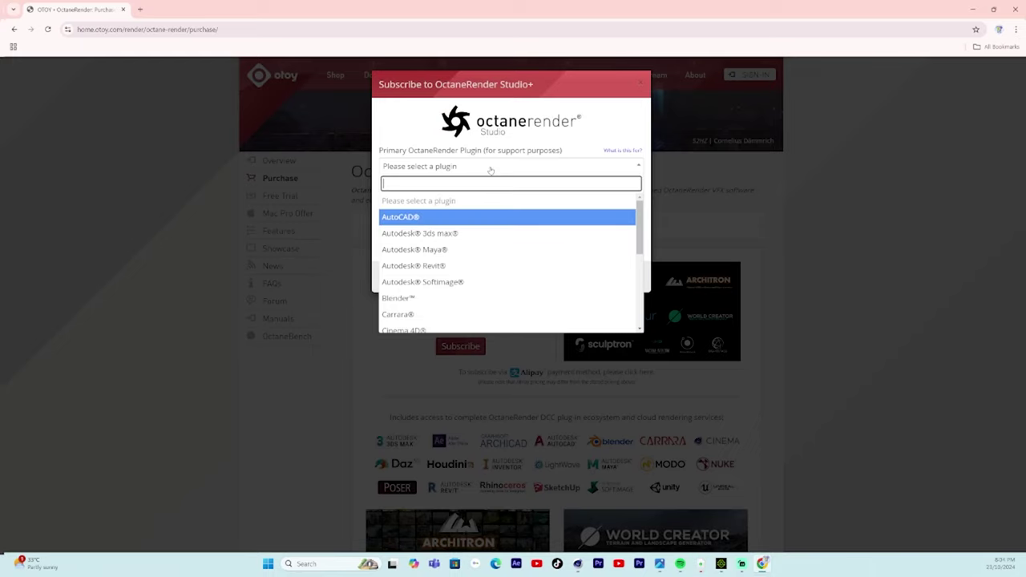
{"action": "scroll", "coordinate": [456, 264], "scroll_direction": "down", "scroll_amount": 4}
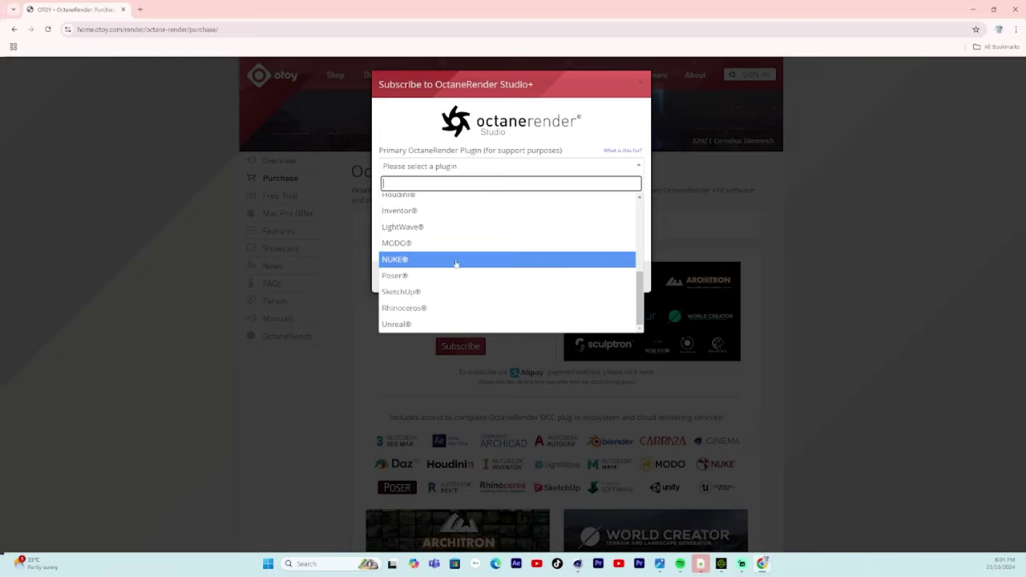
{"action": "scroll", "coordinate": [455, 264], "scroll_direction": "up", "scroll_amount": 3}
{"action": "left_click", "coordinate": [446, 271]}
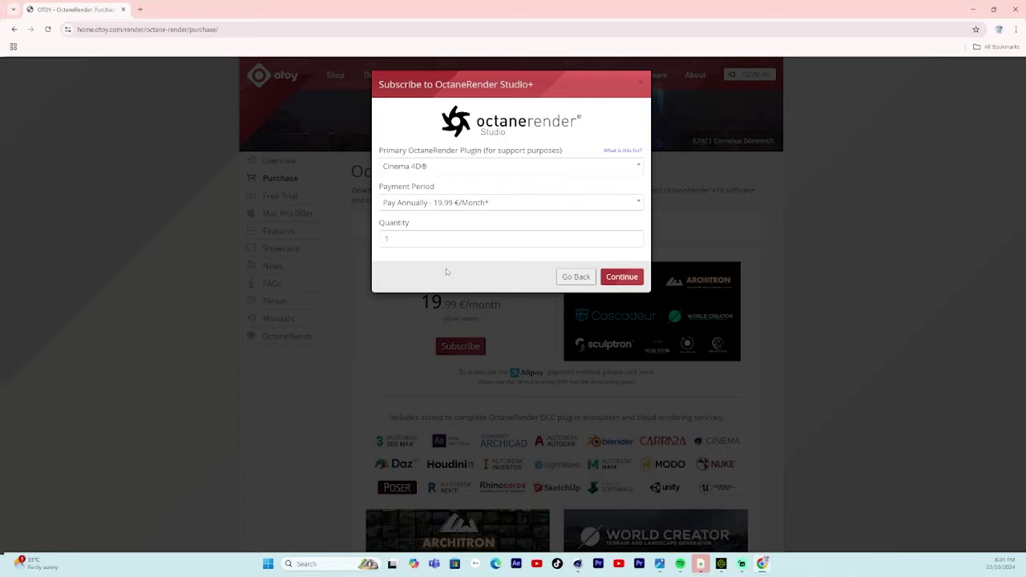
{"action": "left_click", "coordinate": [622, 277]}
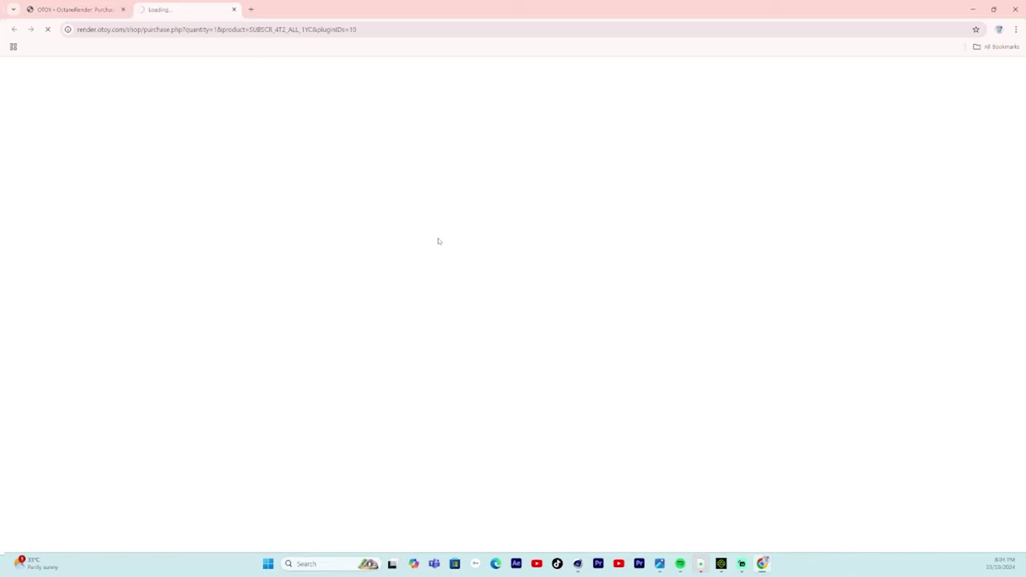
Step: Return to the OctaneRender subscription page, view the Studio+ (Monthly) plan and minimize the browser
{"action": "left_click", "coordinate": [64, 5]}
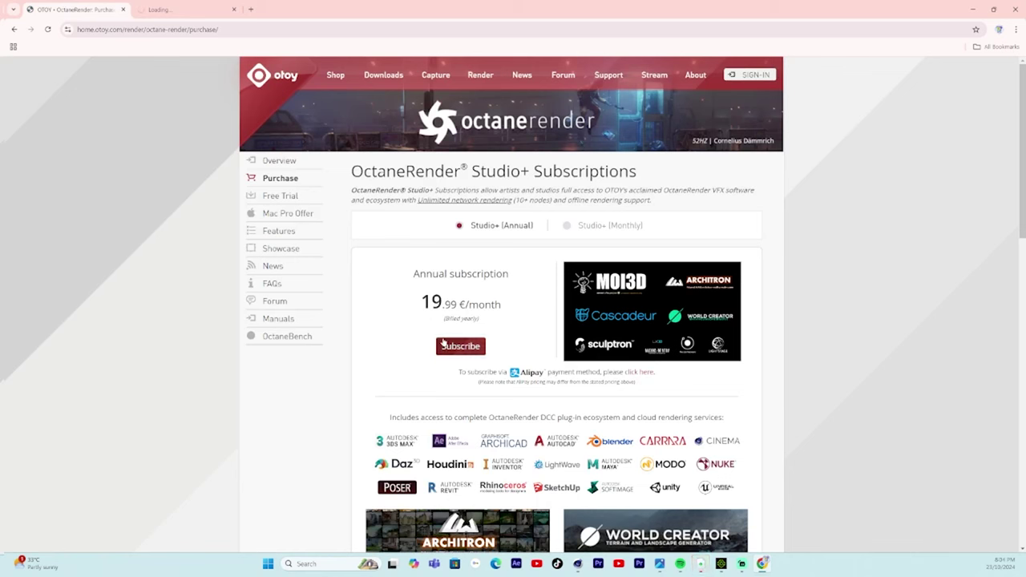
{"action": "left_click", "coordinate": [569, 227]}
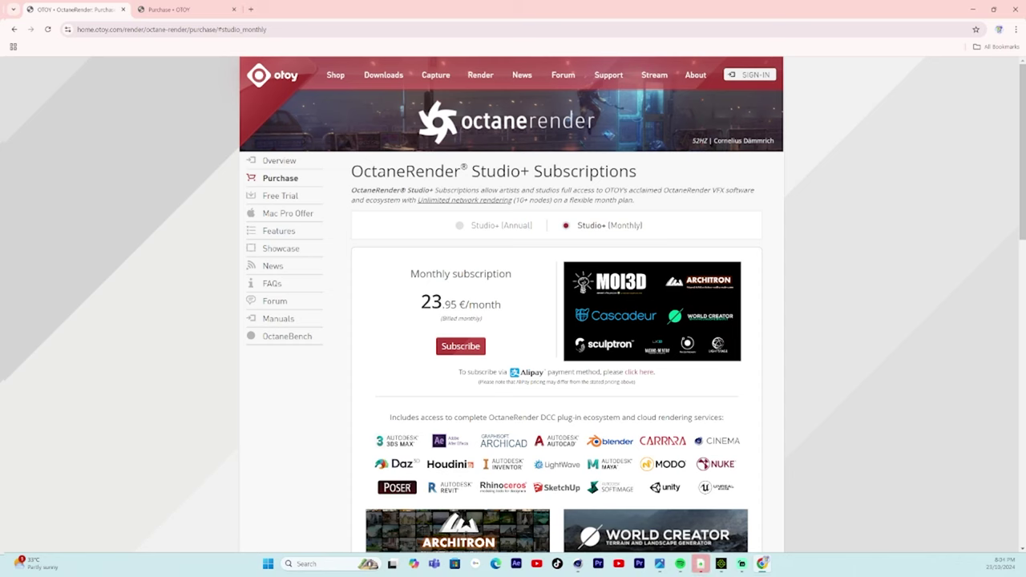
{"action": "left_click", "coordinate": [971, 9]}
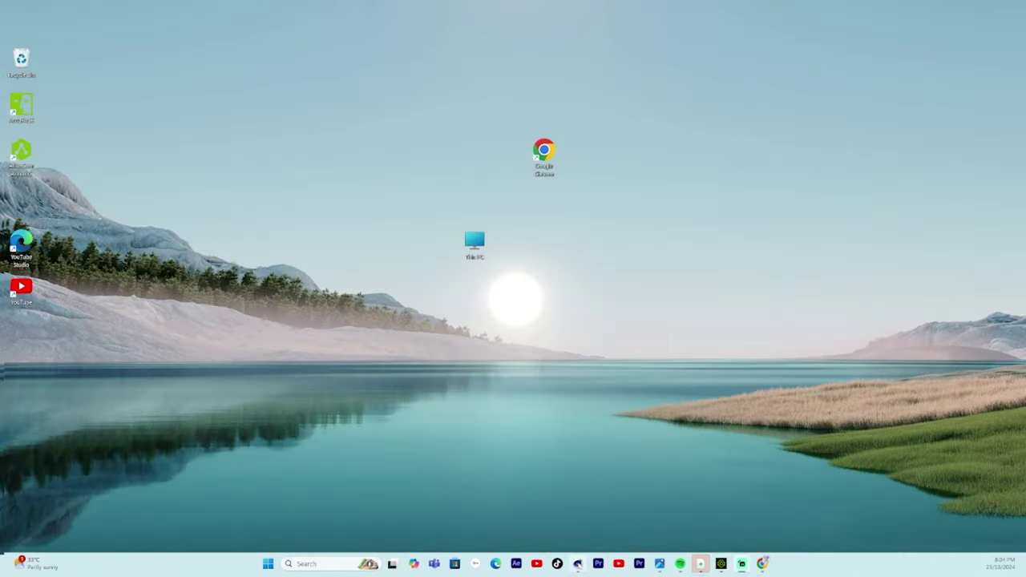
Step: Switch to Cinema 4D, open the Octane Live Viewer and add an Octane HDRI environment to the scene
{"action": "left_click", "coordinate": [577, 563]}
{"action": "left_click", "coordinate": [654, 128]}
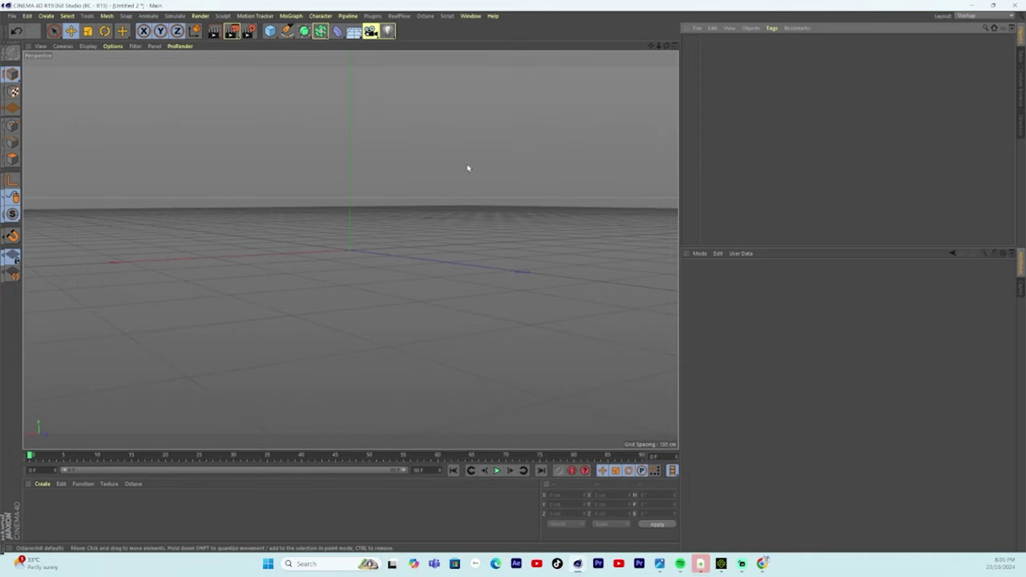
{"action": "left_click", "coordinate": [423, 16]}
{"action": "left_click", "coordinate": [423, 39]}
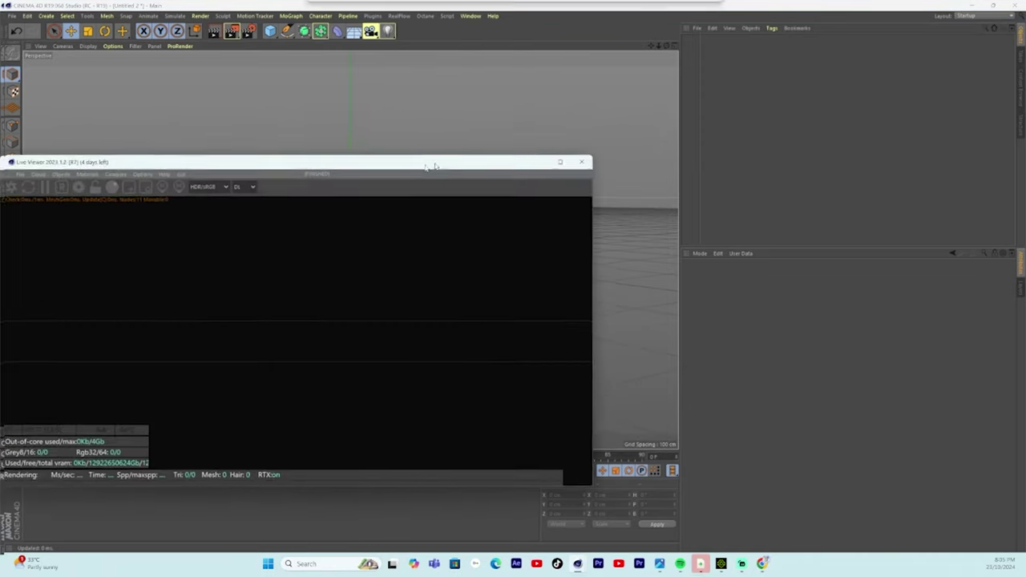
{"action": "left_click", "coordinate": [149, 154]}
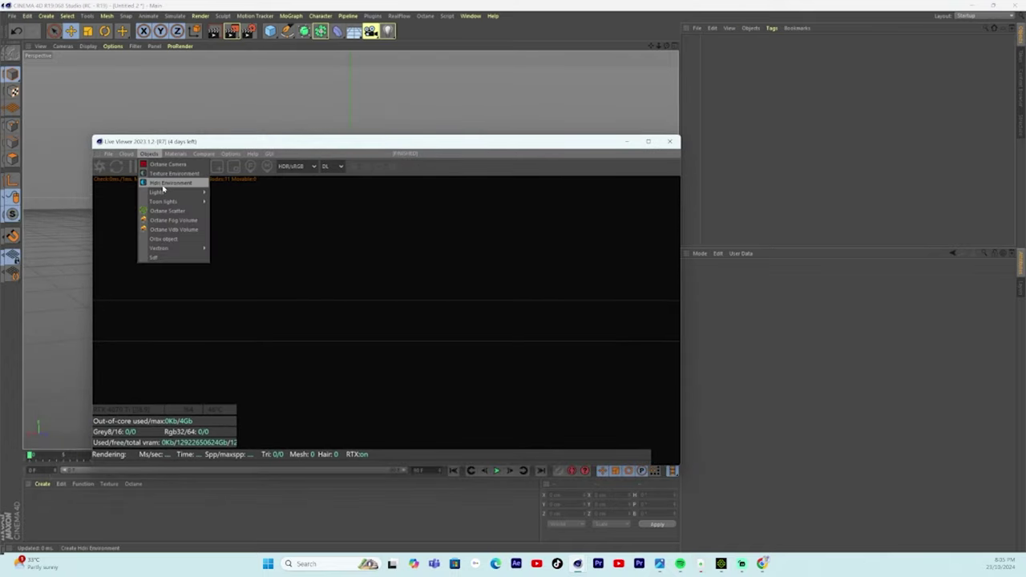
{"action": "left_click", "coordinate": [163, 185]}
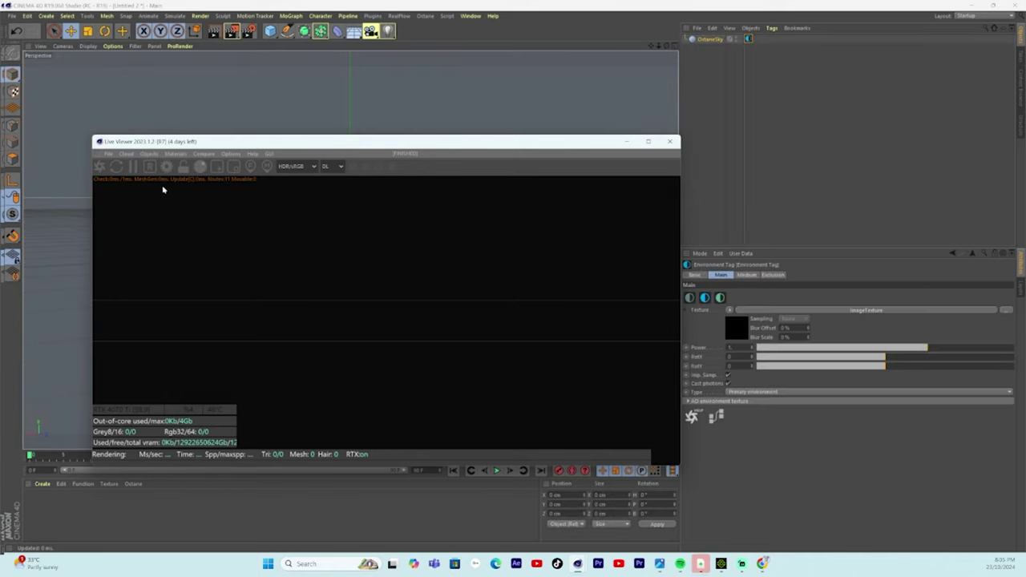
Step: Open the file browser for the image texture of the OctaneSky's environment tag
{"action": "left_click", "coordinate": [698, 39]}
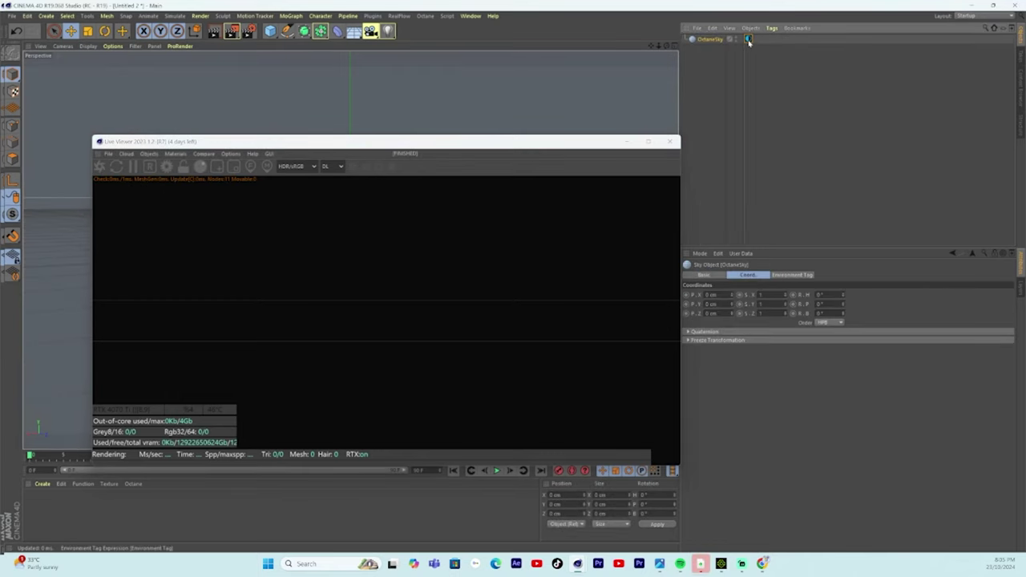
{"action": "left_click", "coordinate": [748, 39]}
{"action": "left_click", "coordinate": [1006, 310]}
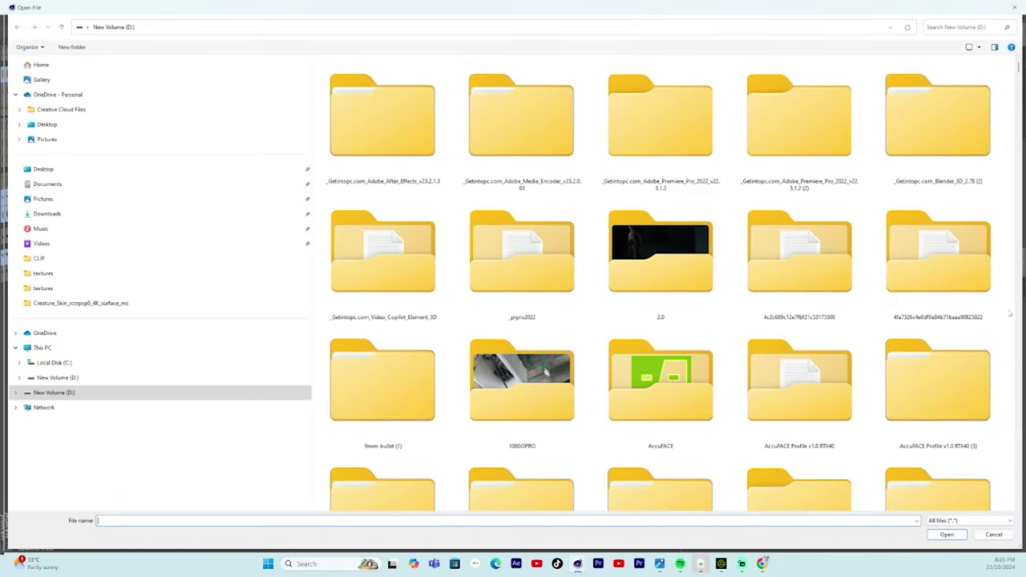
{"action": "left_click", "coordinate": [961, 27]}
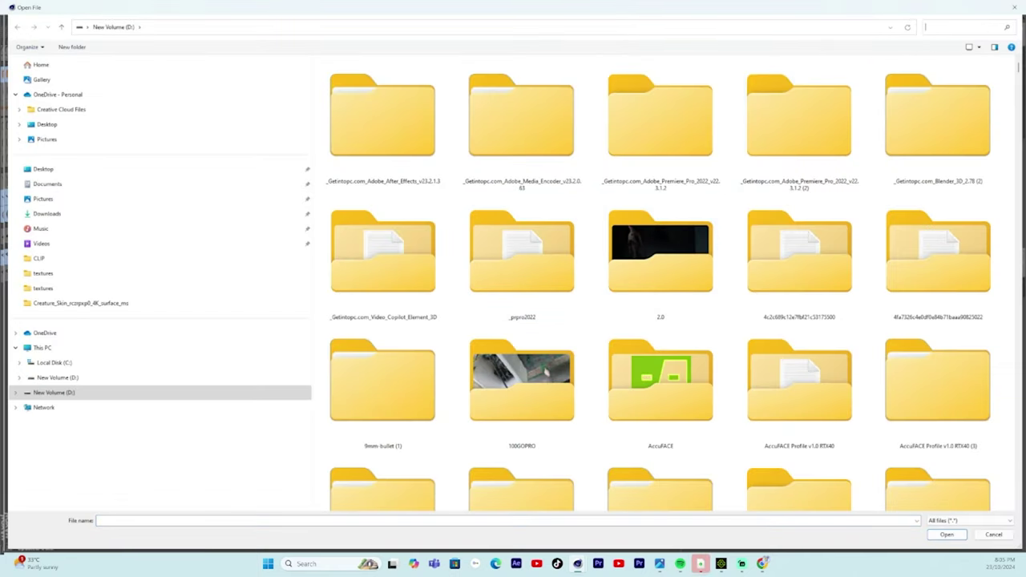
{"action": "type", "text": "hdre"}
{"action": "key", "text": "Return"}
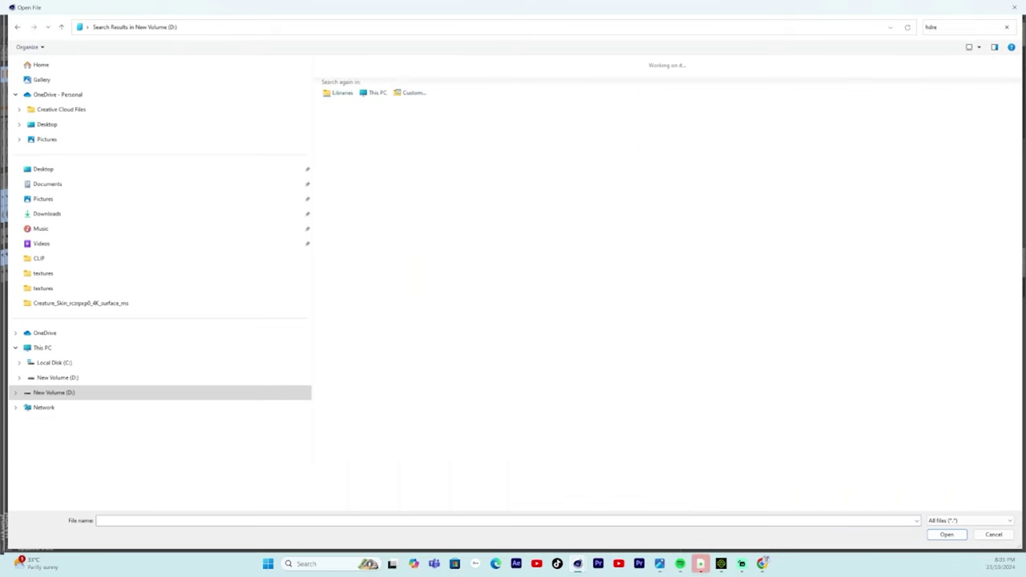
{"action": "left_click", "coordinate": [56, 377]}
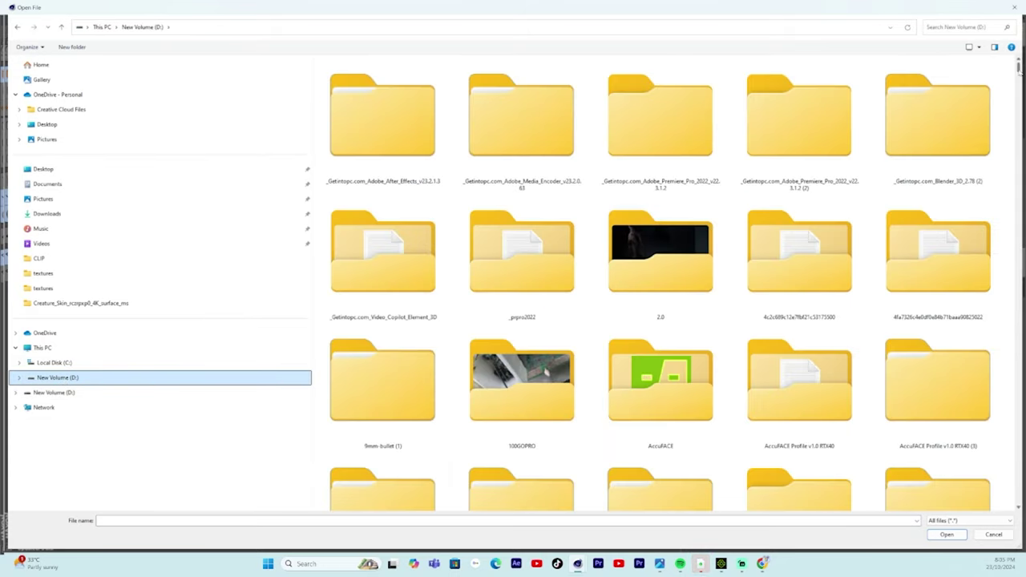
Step: Load 036_hdrmaps_com_free_10K.exr from New Volume (D:) as the environment texture without copying it to the project location
{"action": "left_click_drag", "start_coordinate": [1018, 71], "coordinate": [1018, 218]}
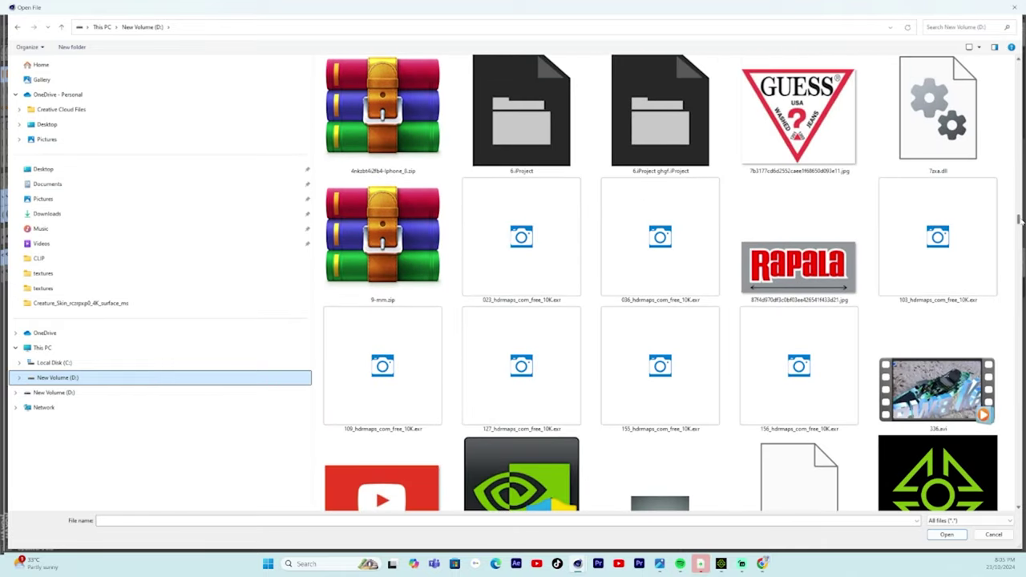
{"action": "left_click", "coordinate": [684, 265]}
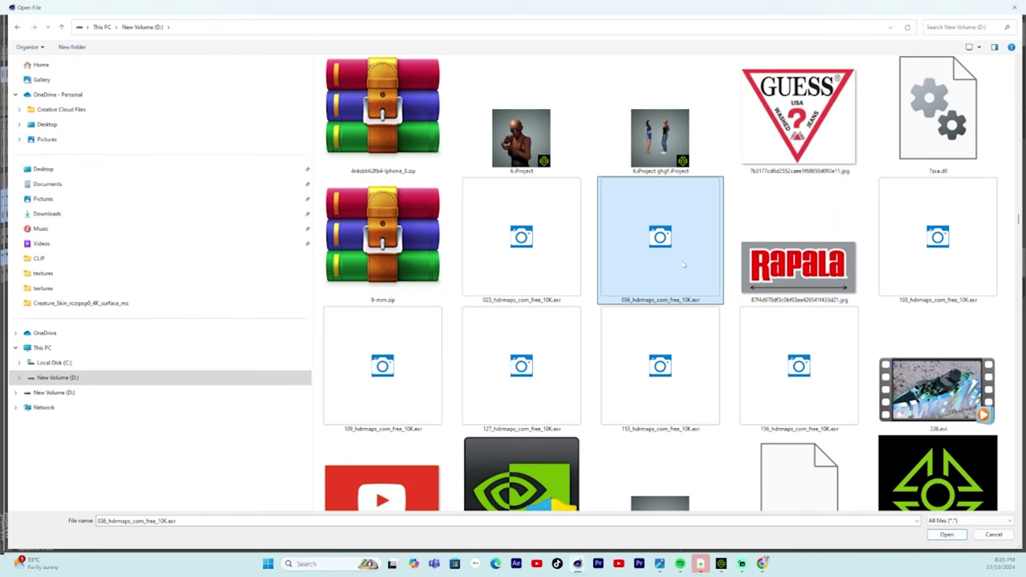
{"action": "left_click", "coordinate": [947, 534]}
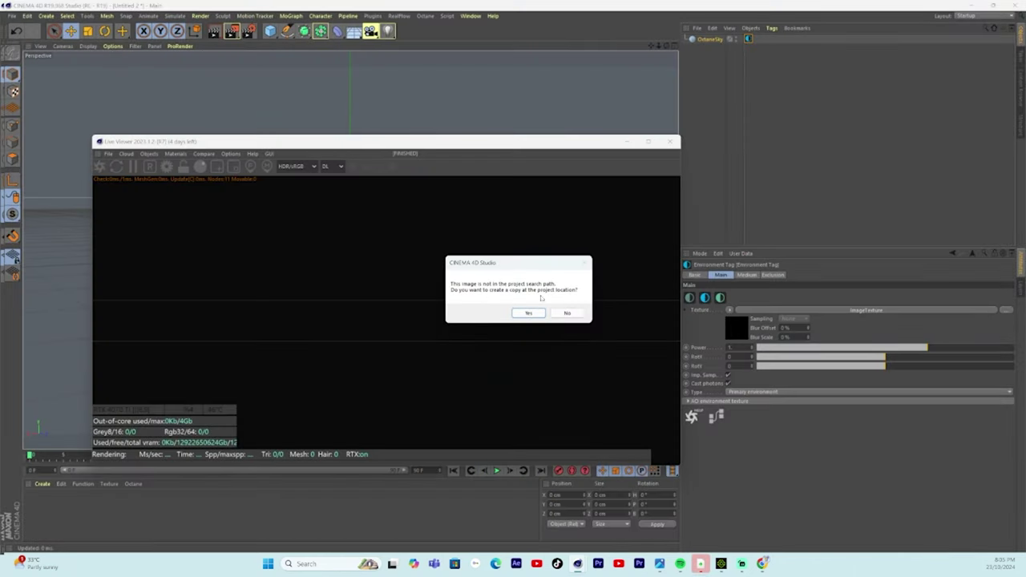
{"action": "left_click", "coordinate": [567, 313]}
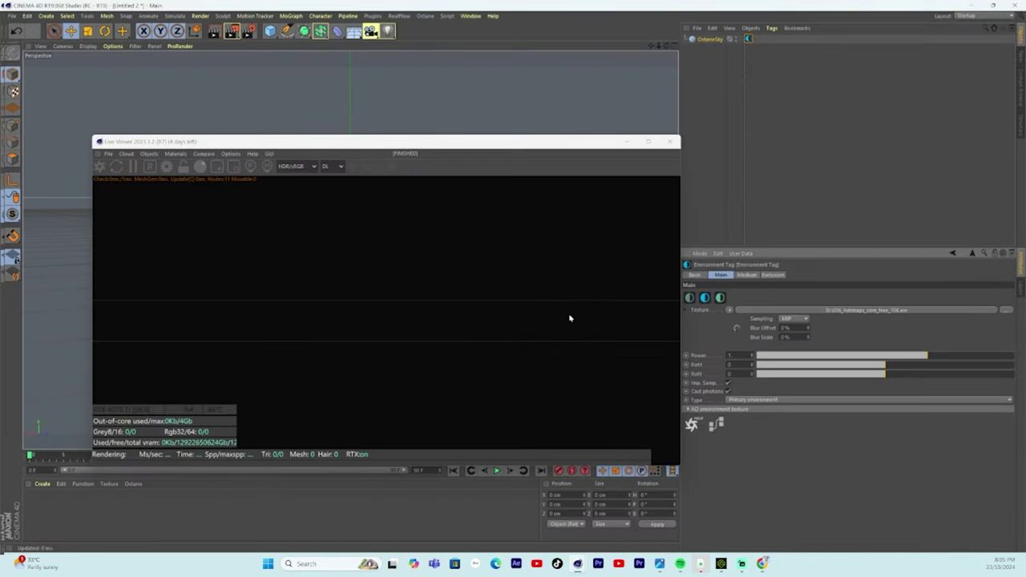
Step: Render the environment in the Live Viewer, set its RotX to about -0.3 and close the viewer
{"action": "left_click", "coordinate": [100, 166]}
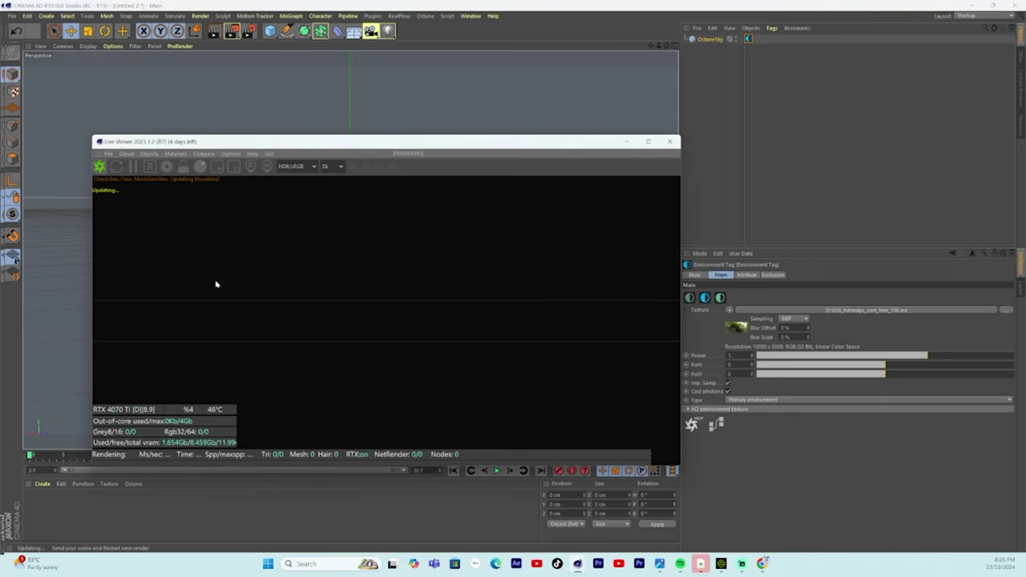
{"action": "left_click_drag", "start_coordinate": [899, 365], "coordinate": [846, 373]}
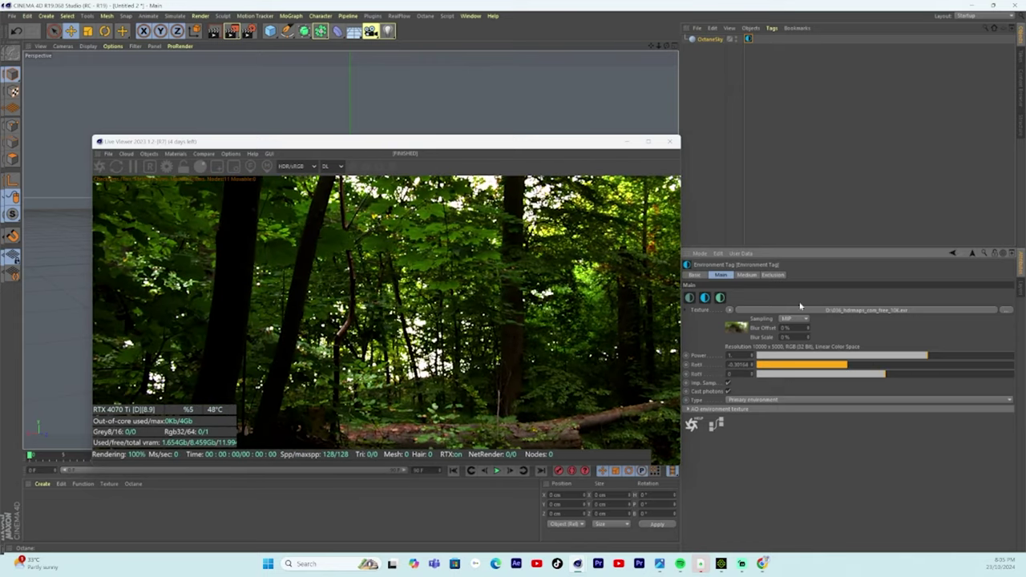
{"action": "left_click", "coordinate": [670, 141]}
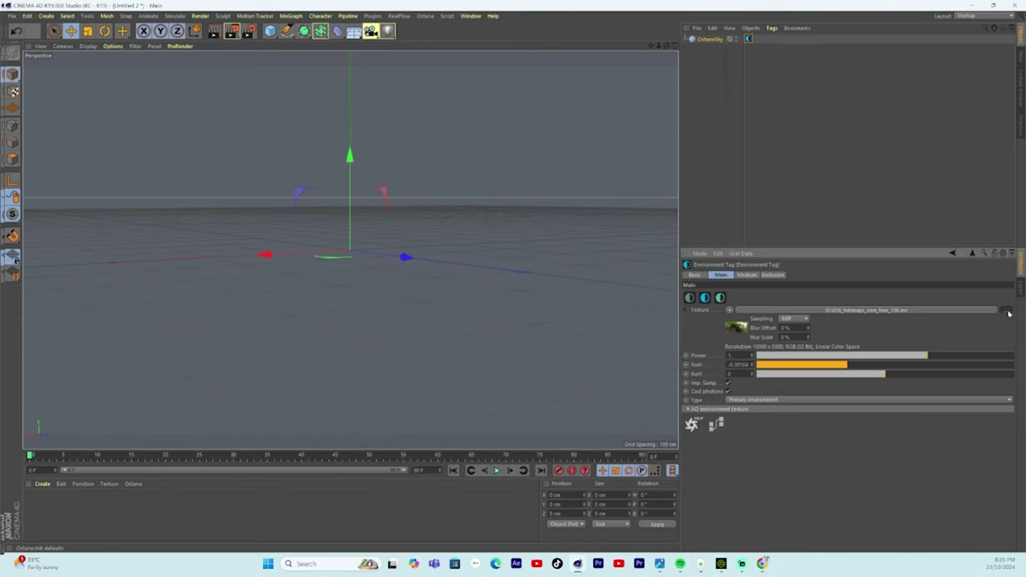
Step: Replace the environment texture with bandar oren.exr from New Volume (D:) without copying it to the project location
{"action": "left_click", "coordinate": [1008, 311]}
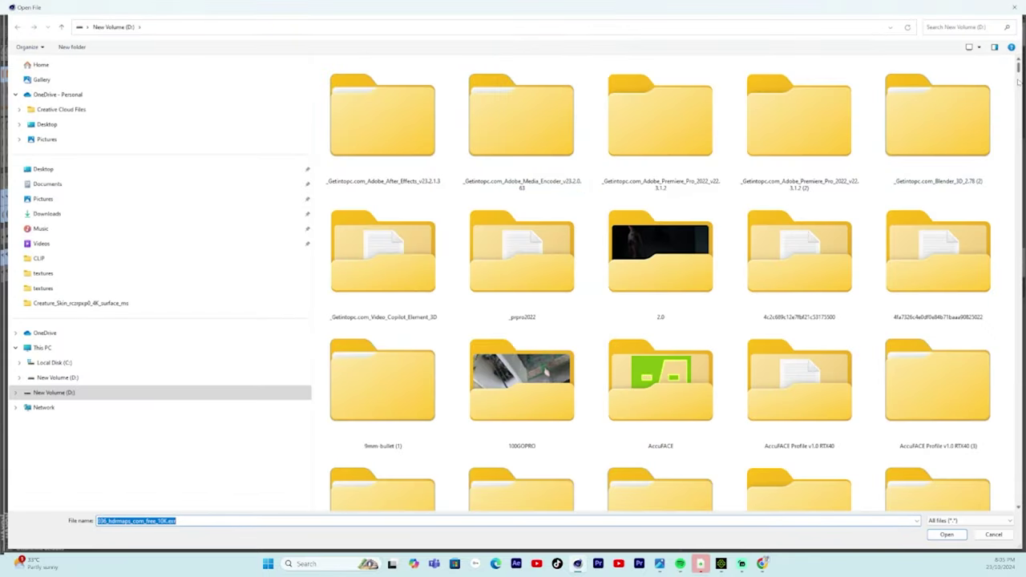
{"action": "scroll", "coordinate": [674, 281], "scroll_direction": "down", "scroll_amount": 20}
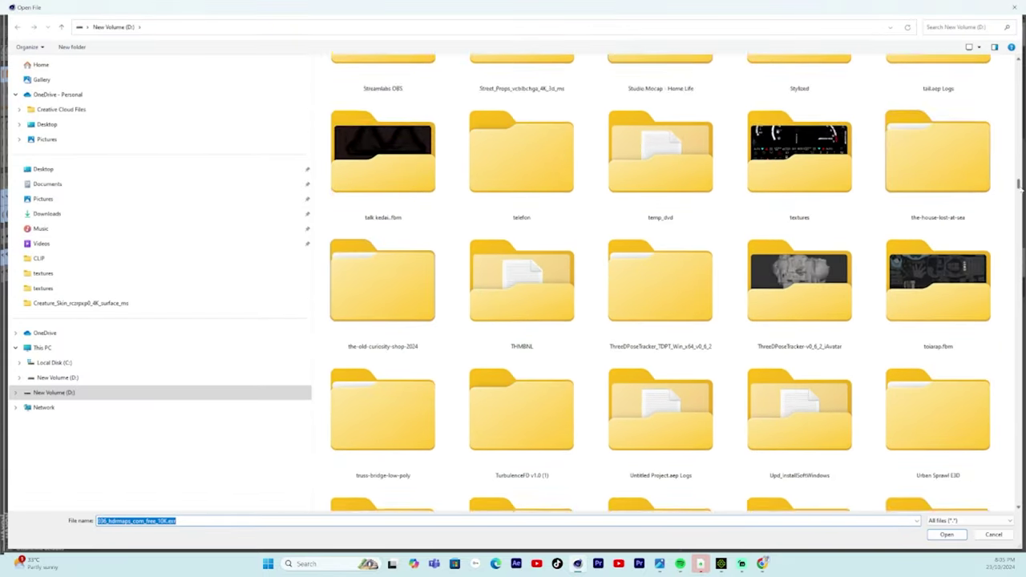
{"action": "left_click_drag", "start_coordinate": [1018, 186], "coordinate": [1019, 226]}
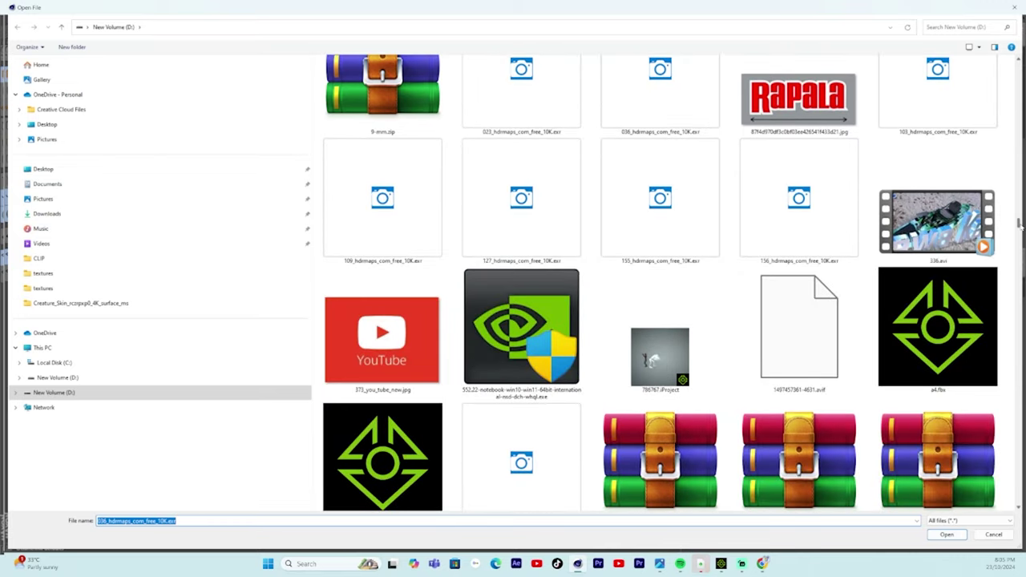
{"action": "left_click_drag", "start_coordinate": [1019, 226], "coordinate": [1018, 233]}
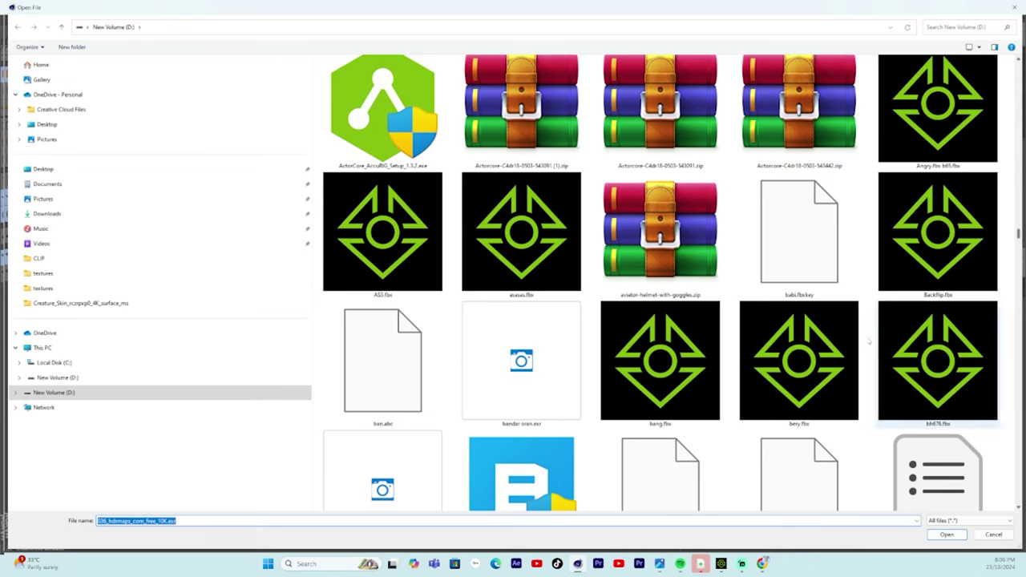
{"action": "double_click", "coordinate": [565, 354]}
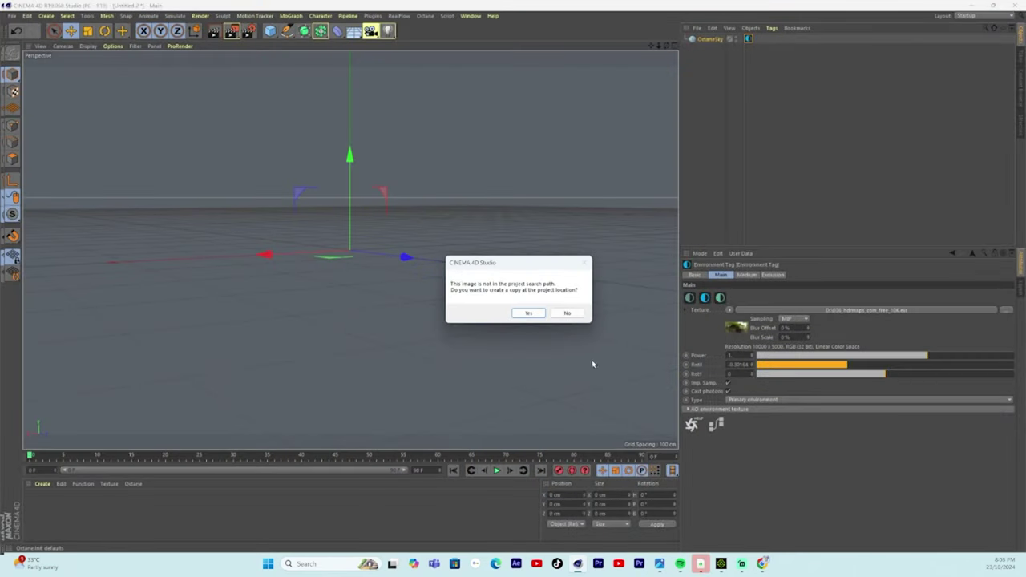
{"action": "left_click", "coordinate": [567, 313]}
Step: Render the new environment in the Octane Live Viewer and set its RotX to about 0.2
{"action": "left_click", "coordinate": [425, 15]}
{"action": "left_click", "coordinate": [424, 39]}
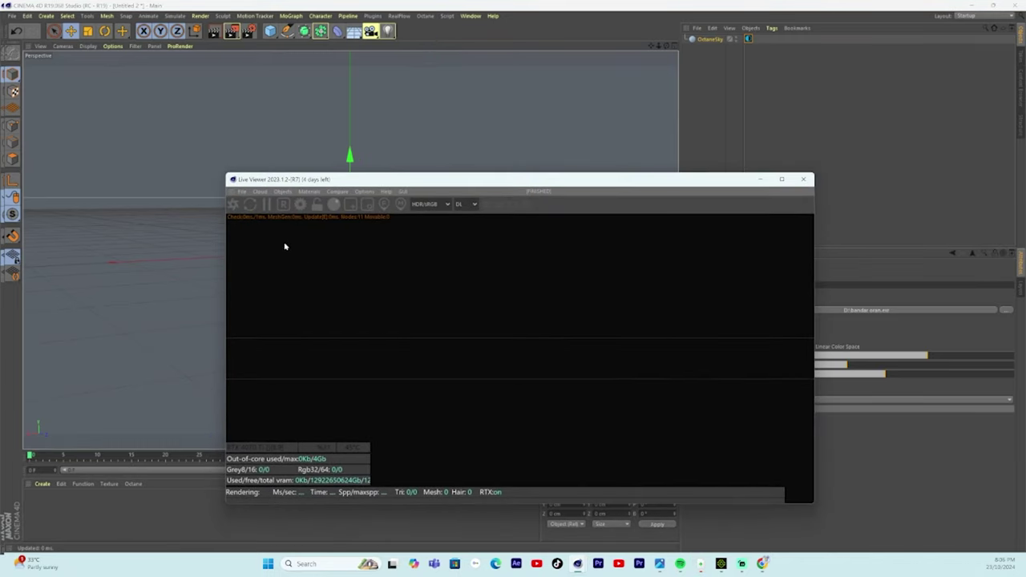
{"action": "left_click", "coordinate": [234, 205]}
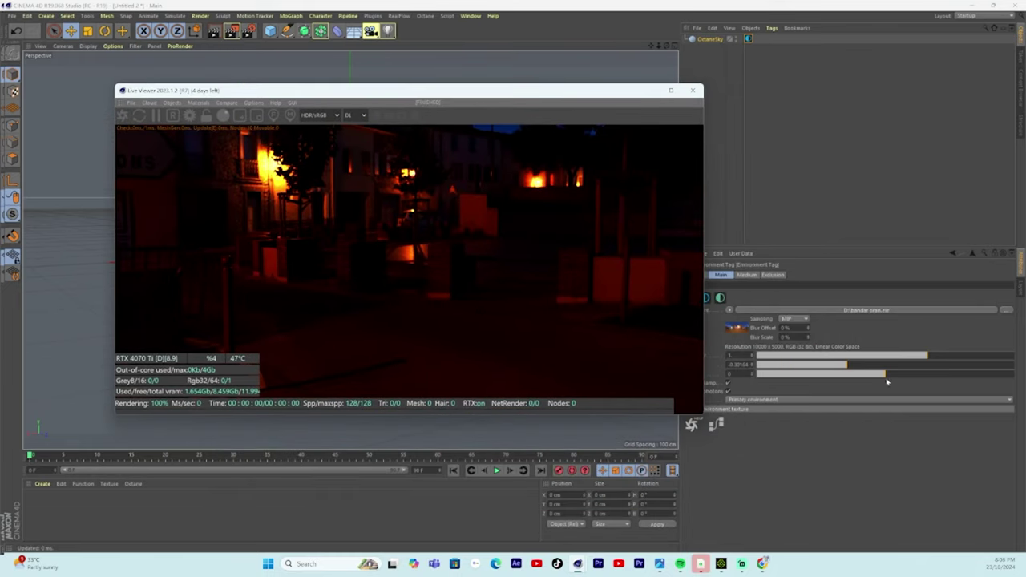
{"action": "left_click", "coordinate": [837, 365]}
{"action": "left_click_drag", "start_coordinate": [837, 366], "coordinate": [911, 362]}
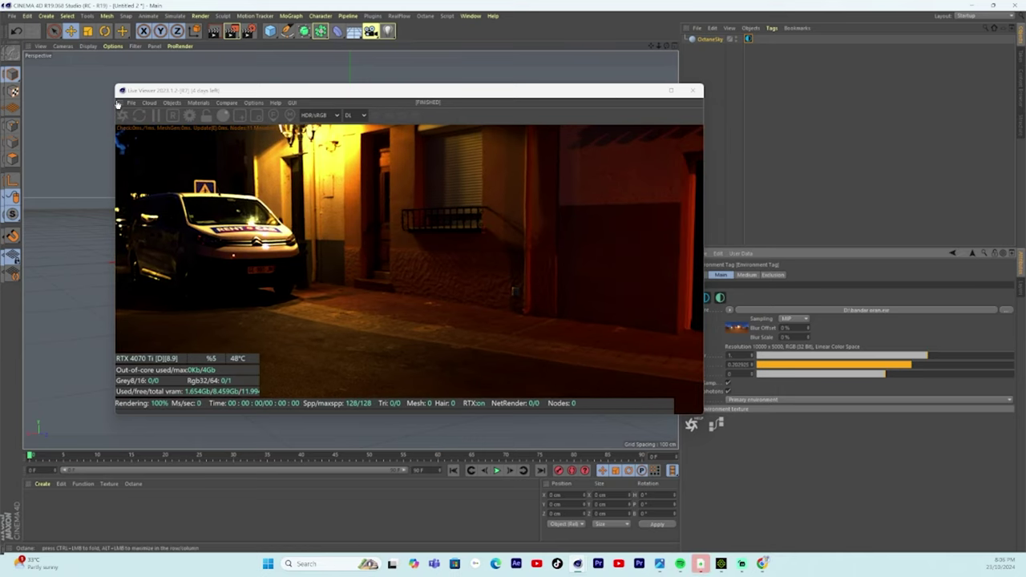
Step: Dock the Live Viewer above the environment tag's attributes and enlarge its render area
{"action": "left_click", "coordinate": [611, 94]}
{"action": "left_click", "coordinate": [691, 89]}
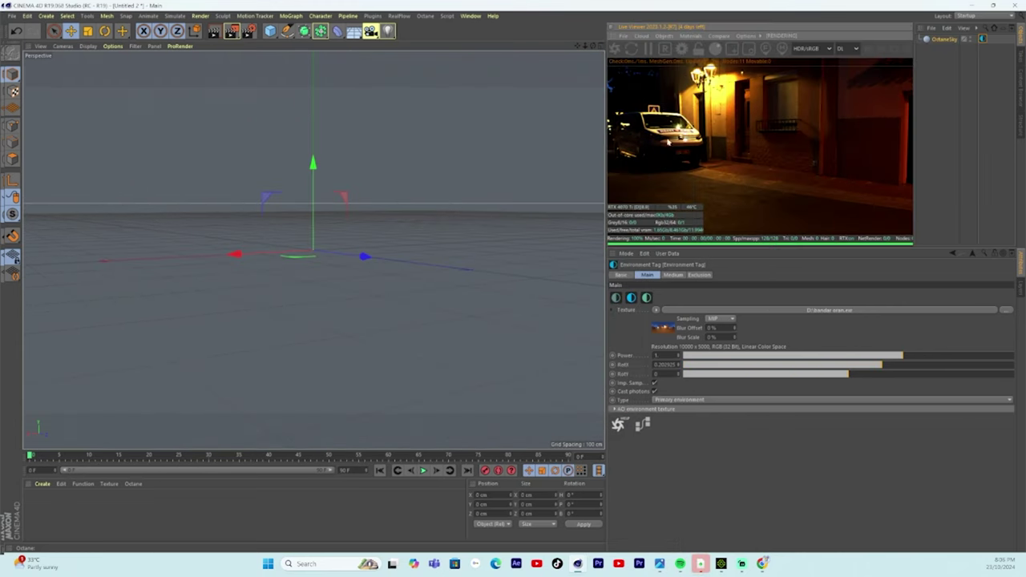
{"action": "left_click_drag", "start_coordinate": [727, 247], "coordinate": [725, 430]}
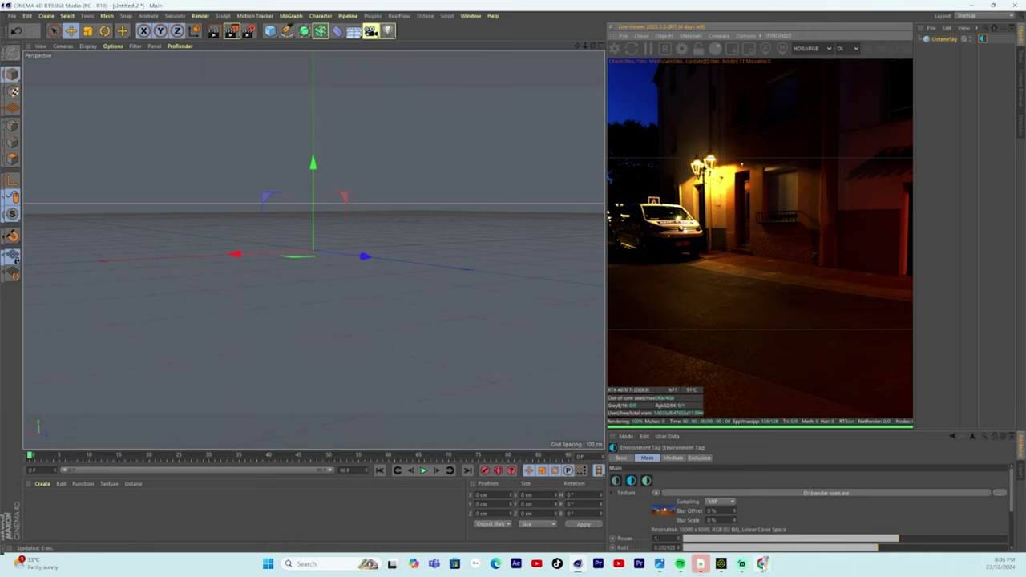
Step: Switch to the web browser, open quixel.com and follow its link to Fab
{"action": "key", "text": "alt+Tab"}
{"action": "key", "text": "ctrl+Tab"}
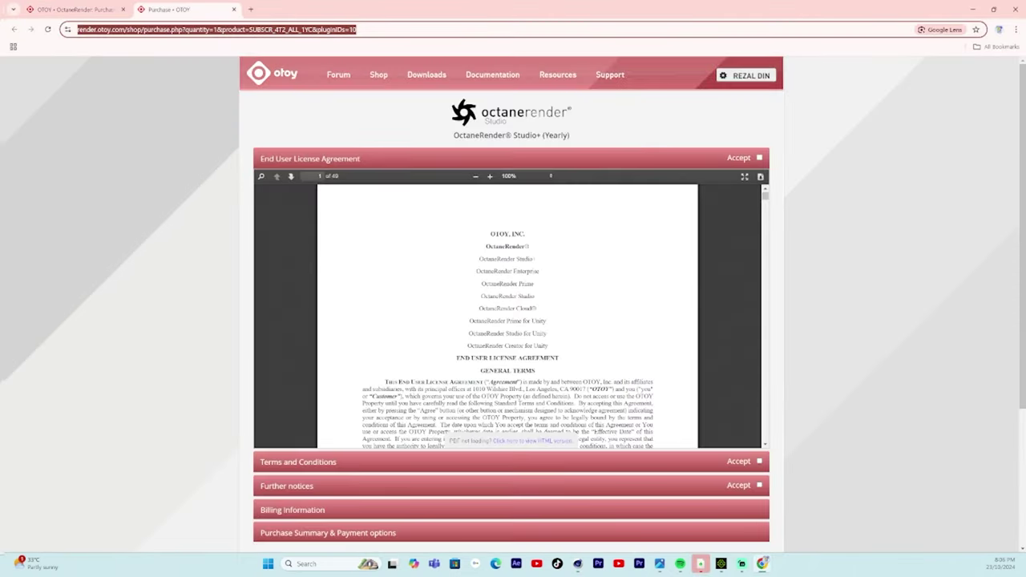
{"action": "key", "text": "BackSpace"}
{"action": "type", "text": "quix"}
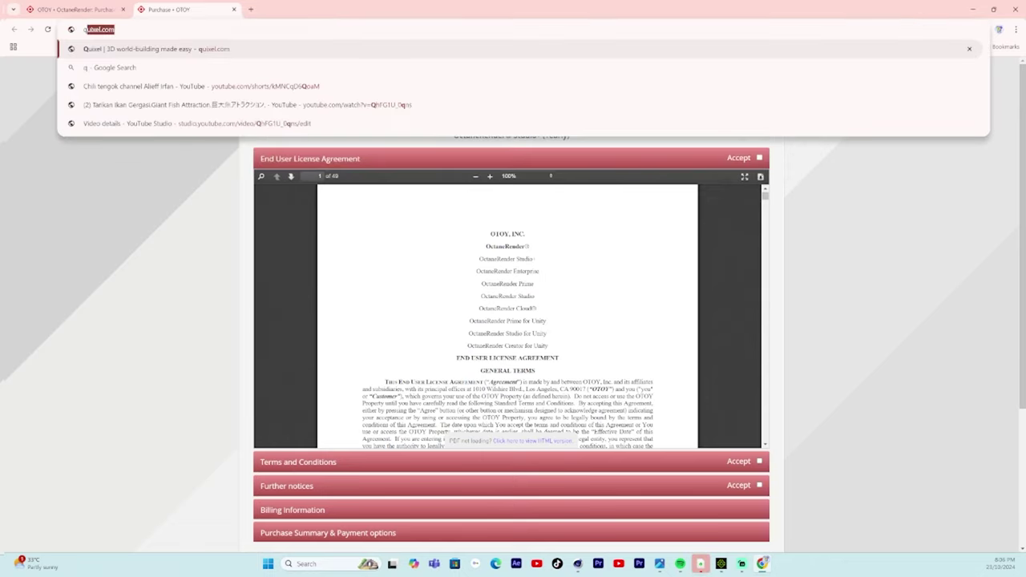
{"action": "type", "text": "el"}
{"action": "key", "text": "Return"}
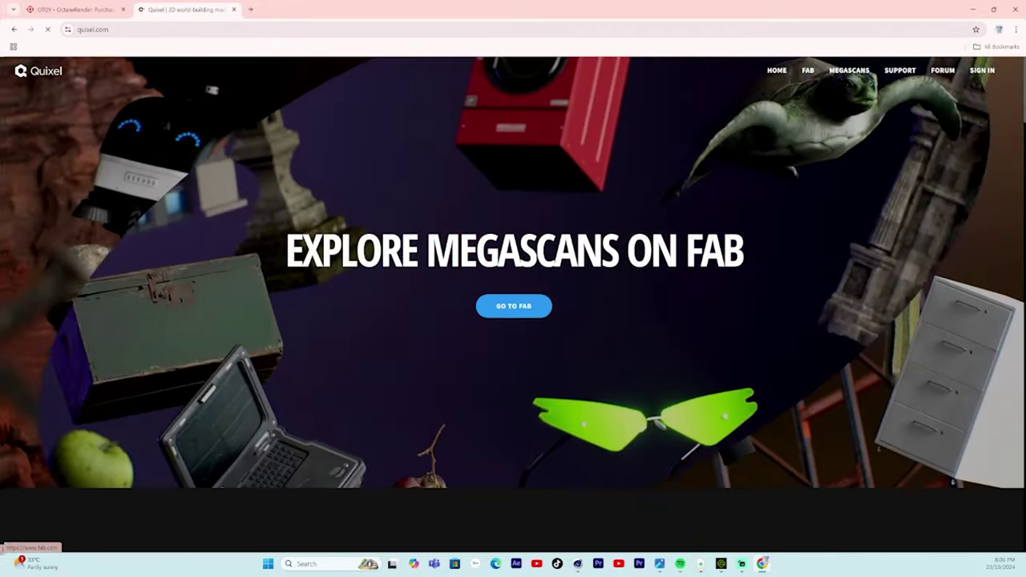
{"action": "left_click", "coordinate": [513, 306]}
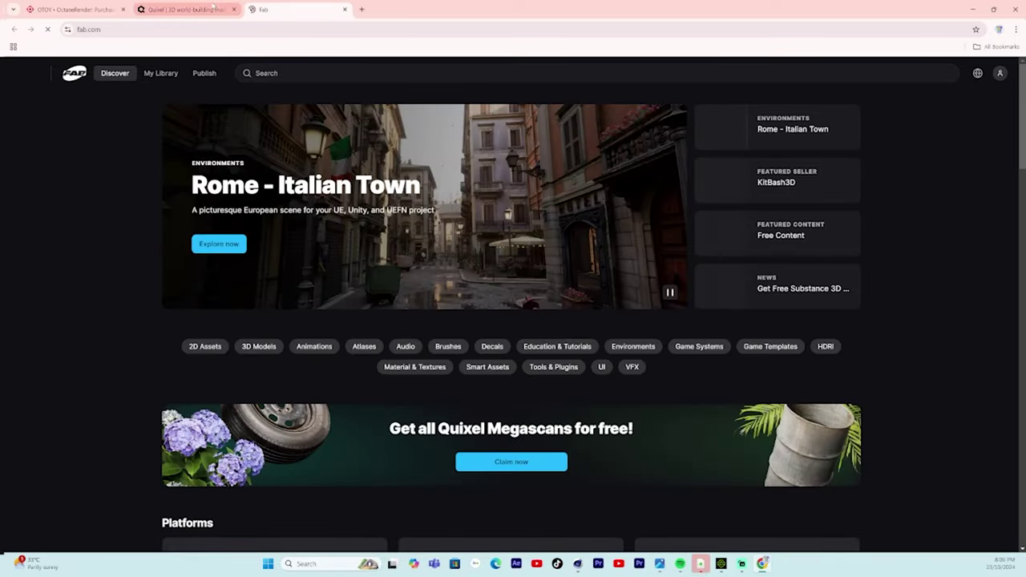
Step: Return to the Quixel website and sign in to the account
{"action": "left_click", "coordinate": [214, 8]}
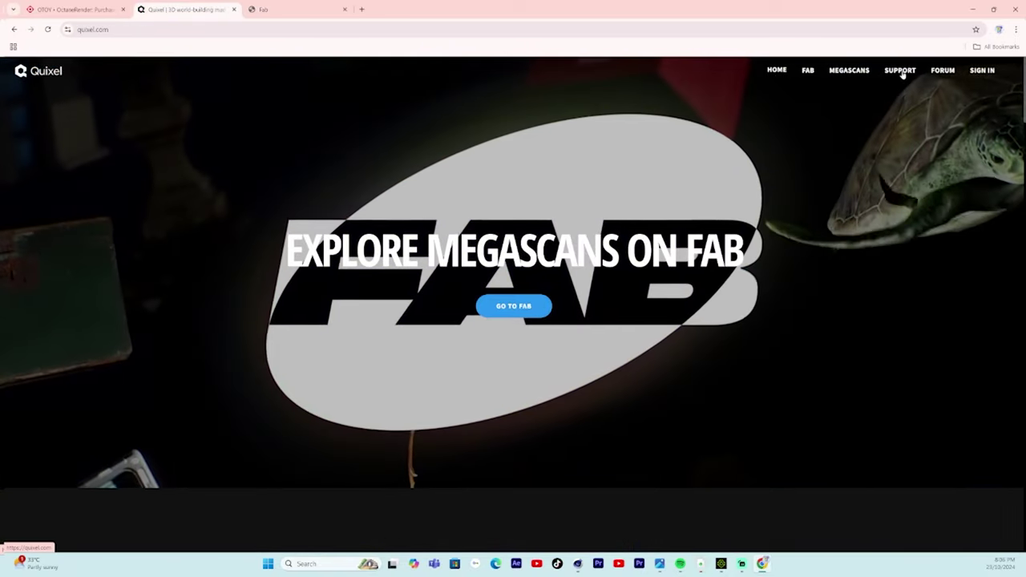
{"action": "left_click", "coordinate": [986, 71]}
{"action": "left_click", "coordinate": [480, 197]}
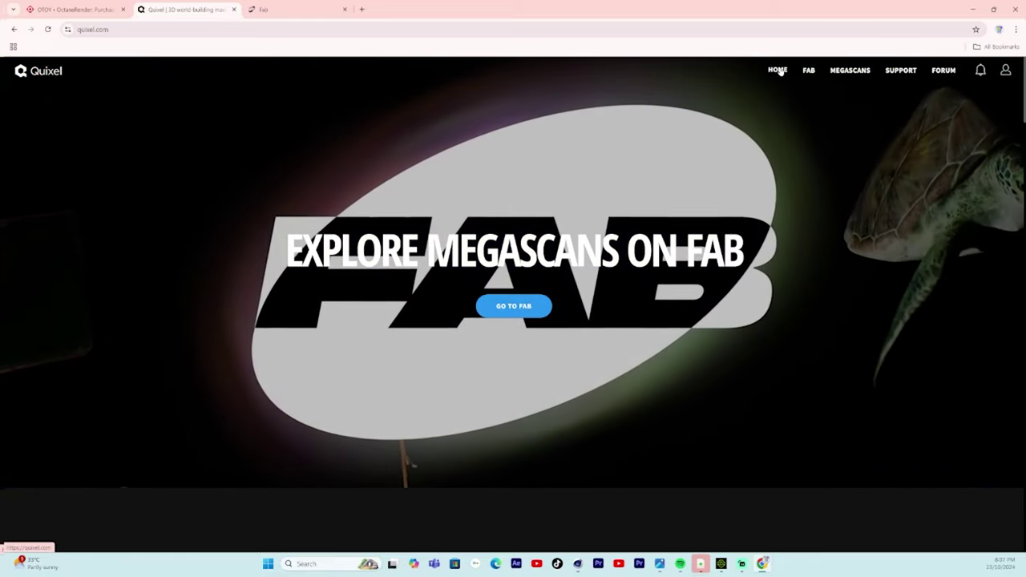
Step: Open Fab once more, return to Quixel's Megascans library and dismiss the notice about its new home
{"action": "left_click", "coordinate": [522, 305]}
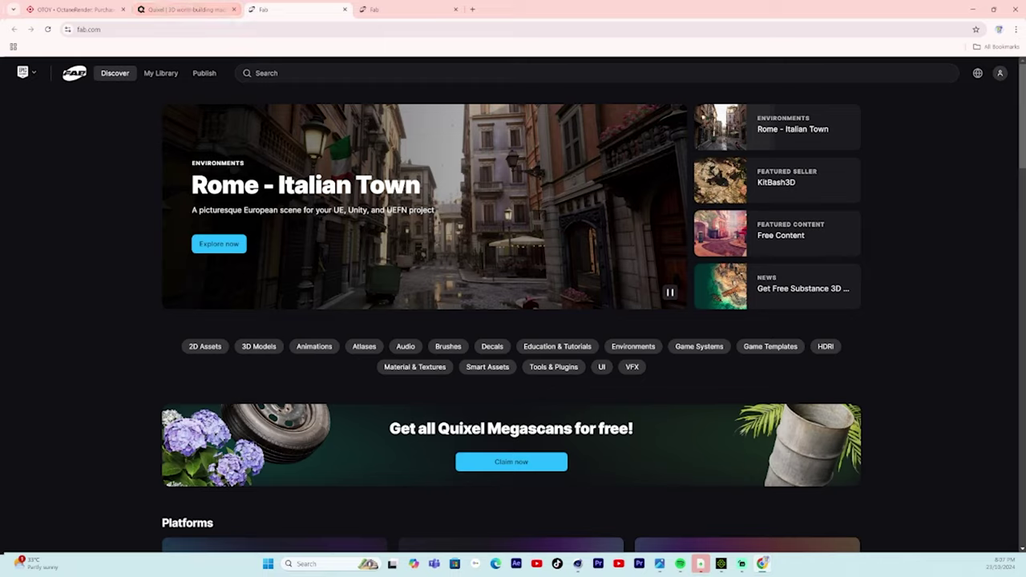
{"action": "left_click", "coordinate": [193, 9]}
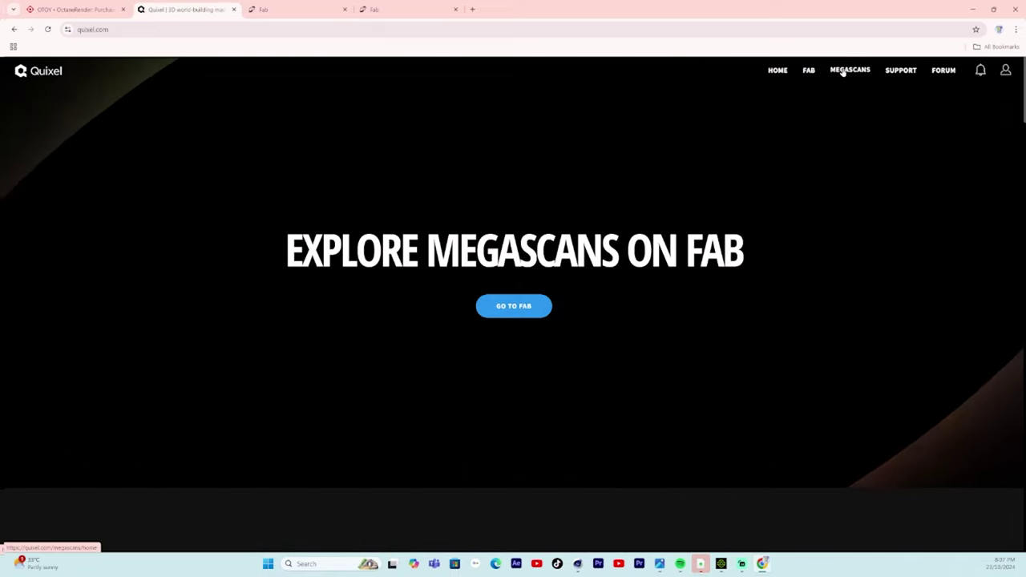
{"action": "left_click", "coordinate": [841, 71]}
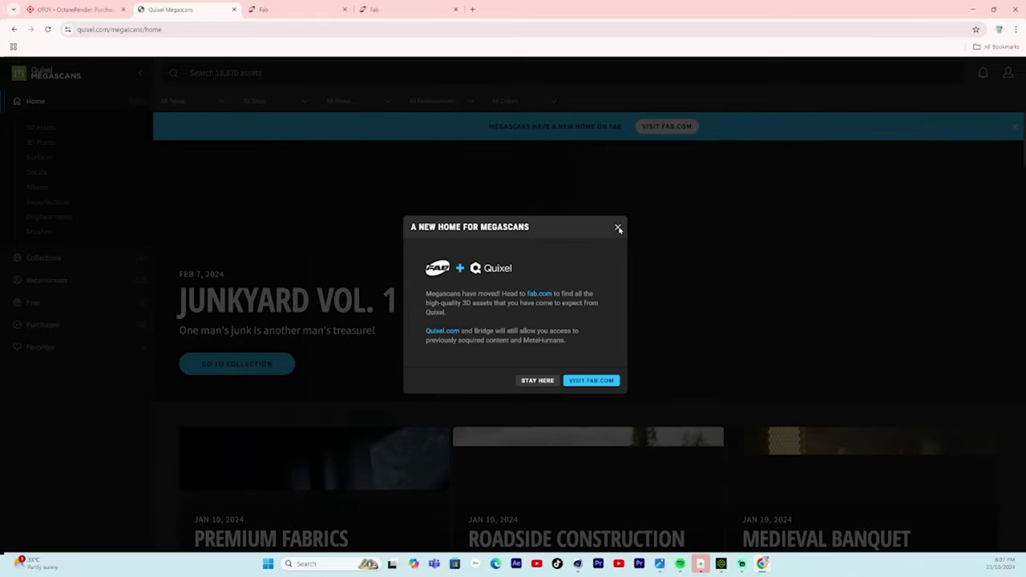
{"action": "left_click", "coordinate": [617, 227]}
Step: Search the Megascans library for "drum berrel" and browse the resulting assets
{"action": "left_click", "coordinate": [234, 73]}
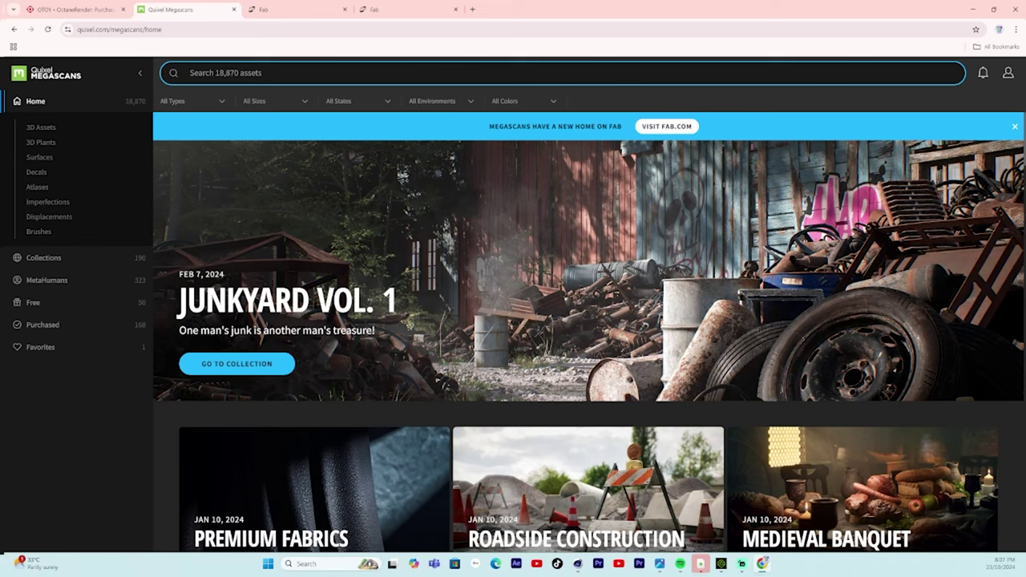
{"action": "type", "text": "drum berrel"}
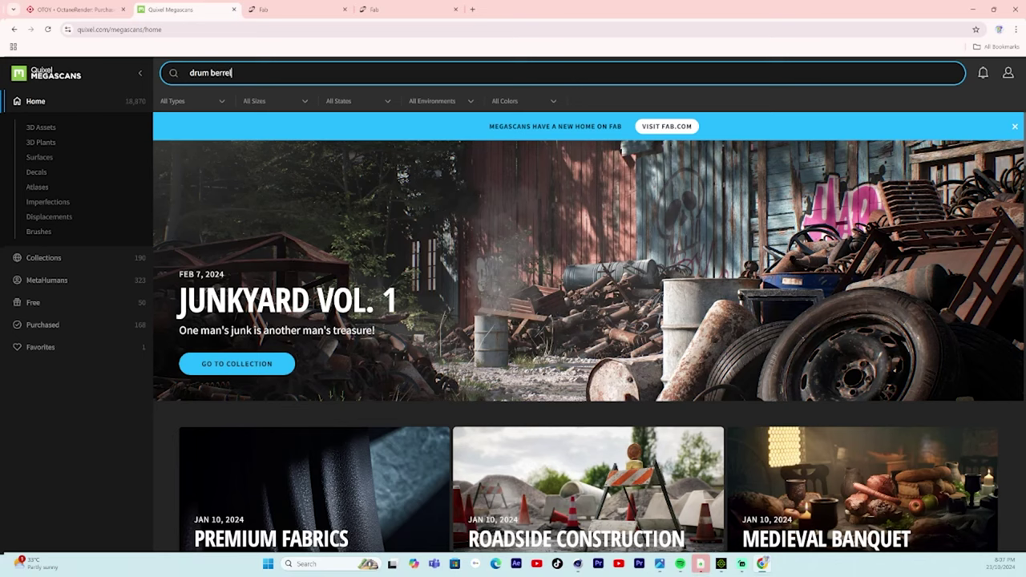
{"action": "key", "text": "Return"}
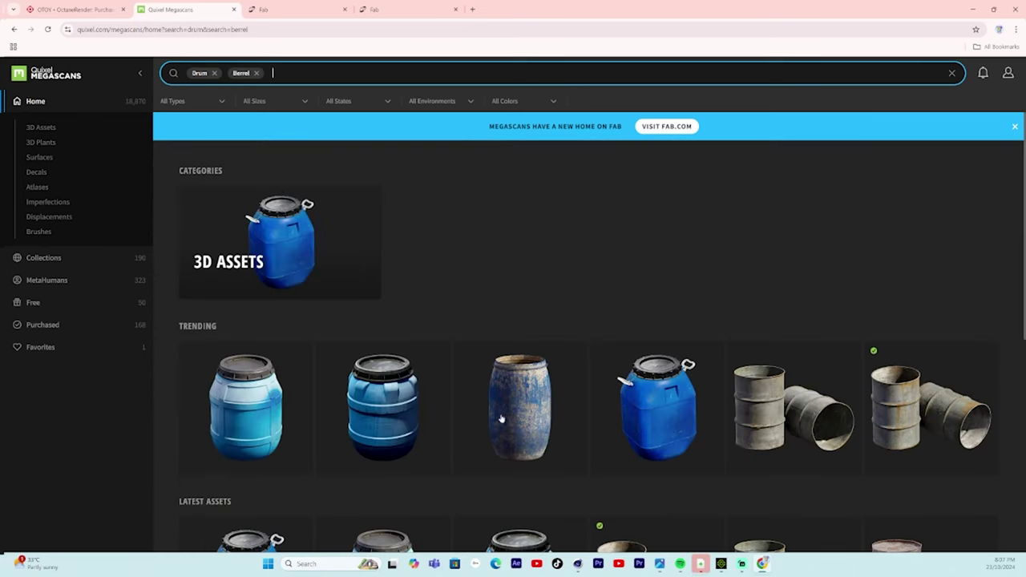
{"action": "left_click_drag", "start_coordinate": [1018, 258], "coordinate": [1015, 495]}
{"action": "scroll", "coordinate": [1001, 300], "scroll_direction": "up", "scroll_amount": 4}
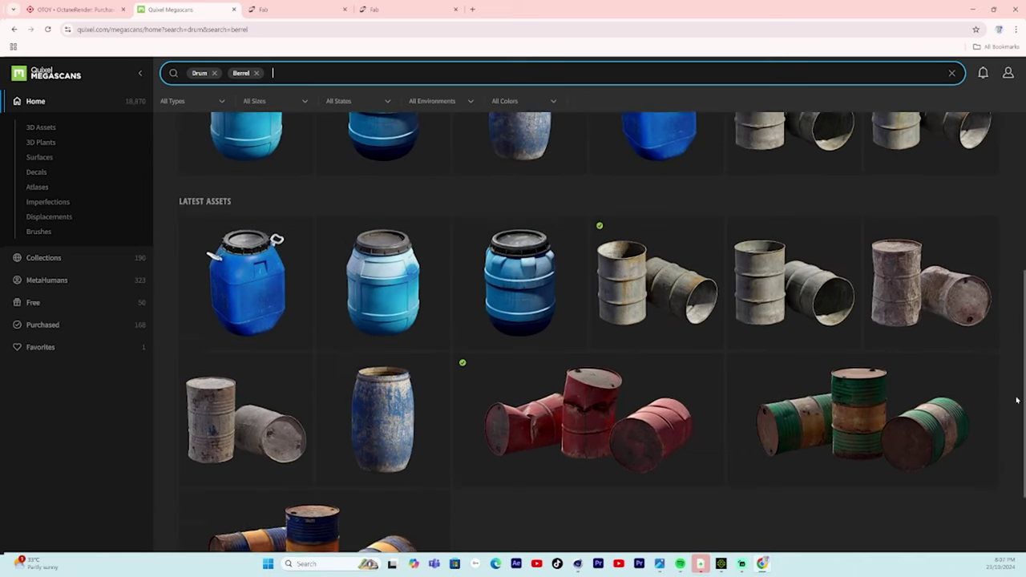
{"action": "scroll", "coordinate": [989, 338], "scroll_direction": "down", "scroll_amount": 1}
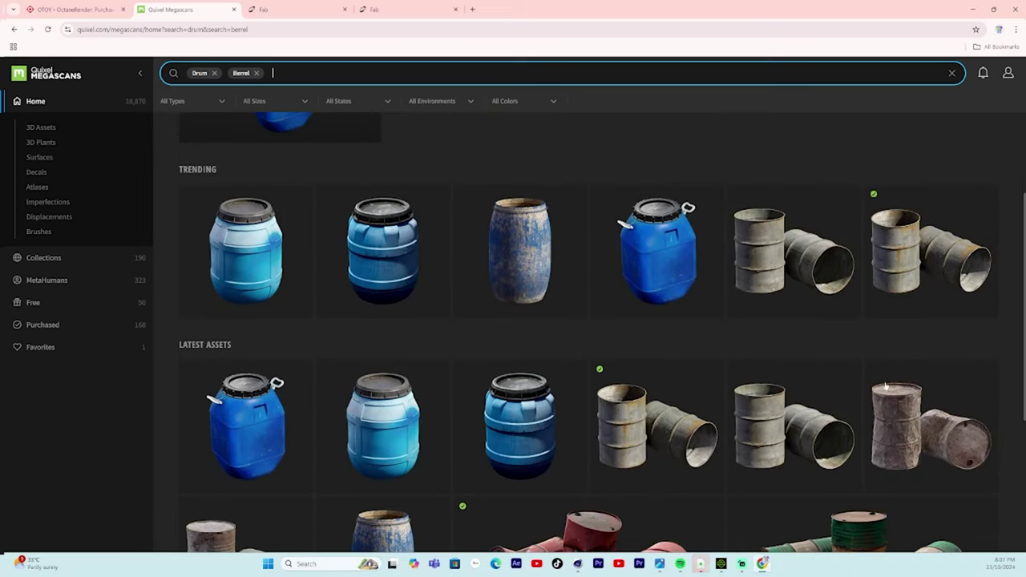
Step: Open the blue Plastic Drum asset from the trending results and look through its Fab listing page
{"action": "left_click", "coordinate": [388, 265]}
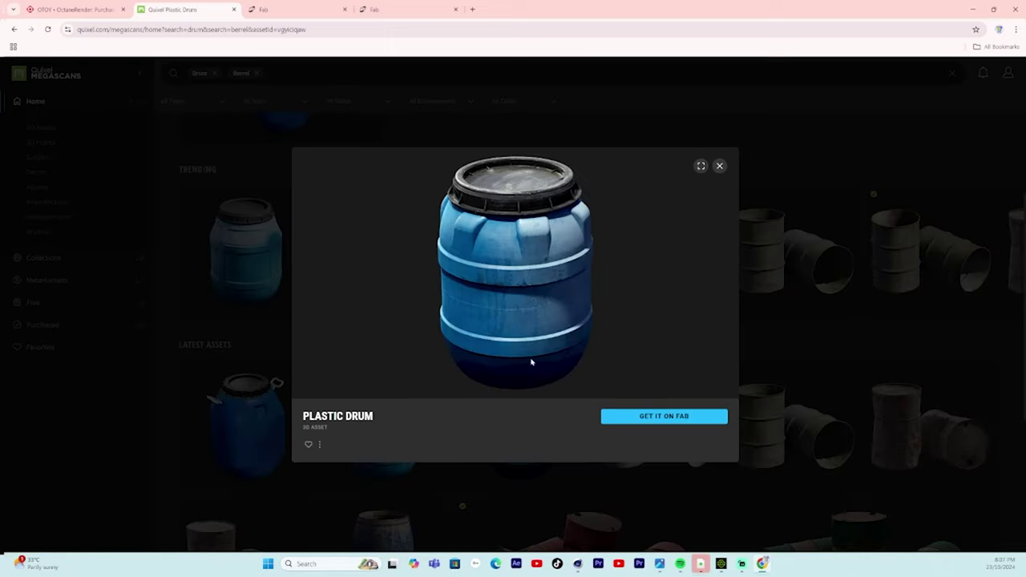
{"action": "left_click", "coordinate": [650, 423]}
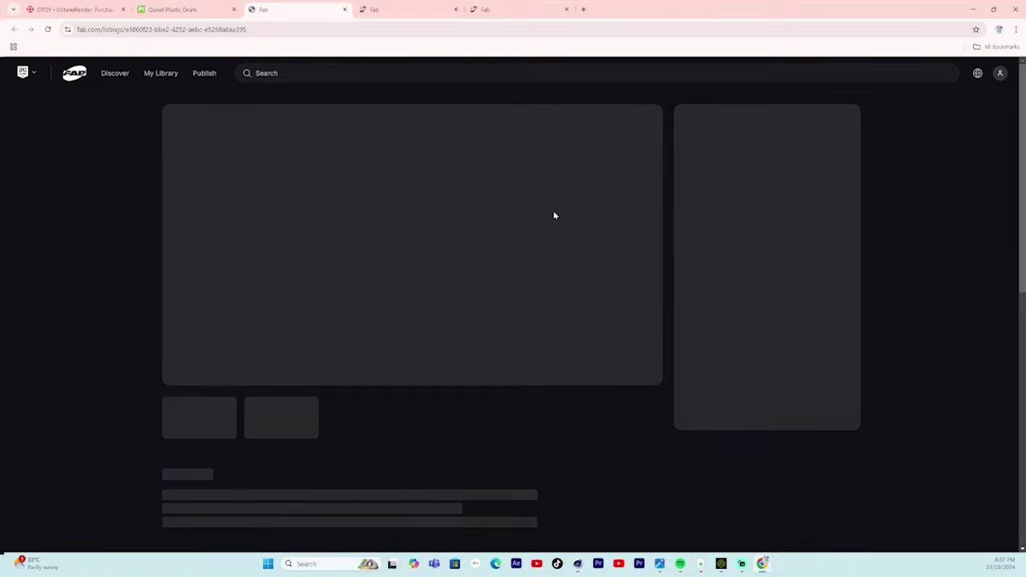
{"action": "scroll", "coordinate": [538, 281], "scroll_direction": "down", "scroll_amount": 7}
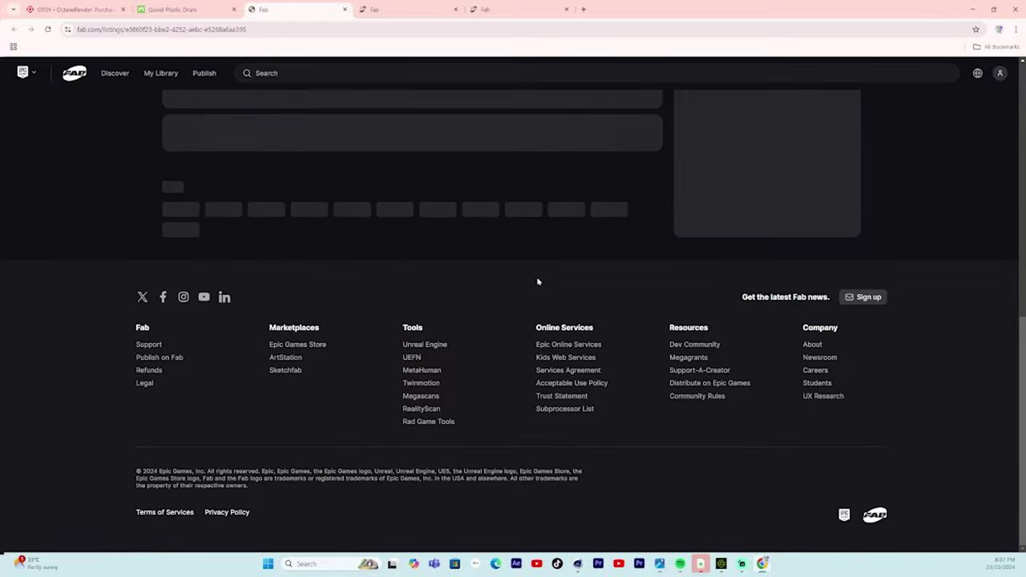
{"action": "scroll", "coordinate": [537, 281], "scroll_direction": "up", "scroll_amount": 4}
{"action": "scroll", "coordinate": [538, 281], "scroll_direction": "up", "scroll_amount": 3}
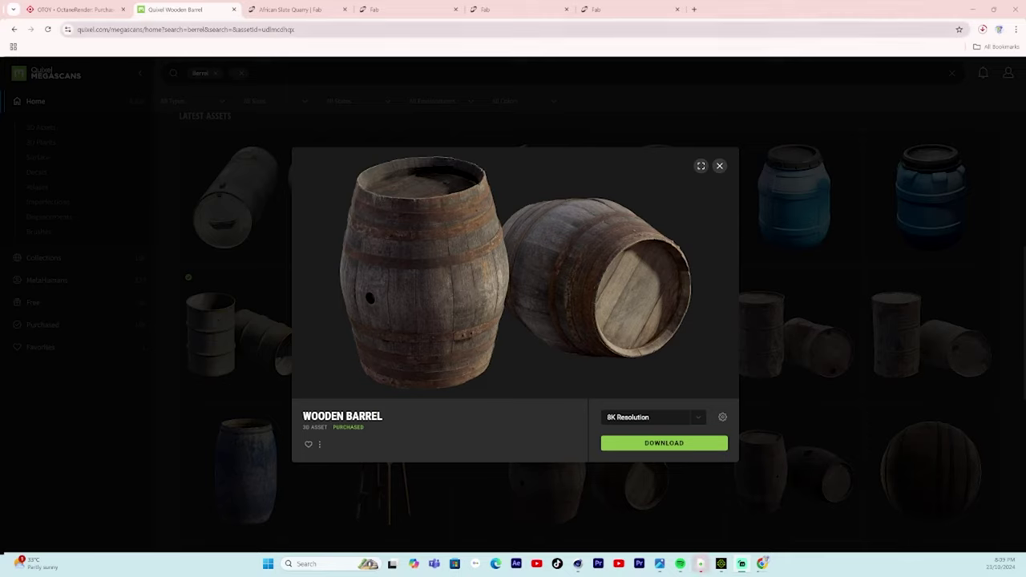
Step: Set the Wooden Barrel's download resolution to 4K and leave only LOD 0 enabled, excluding all LODs for 3D plants
{"action": "left_click", "coordinate": [697, 419]}
{"action": "left_click", "coordinate": [640, 382]}
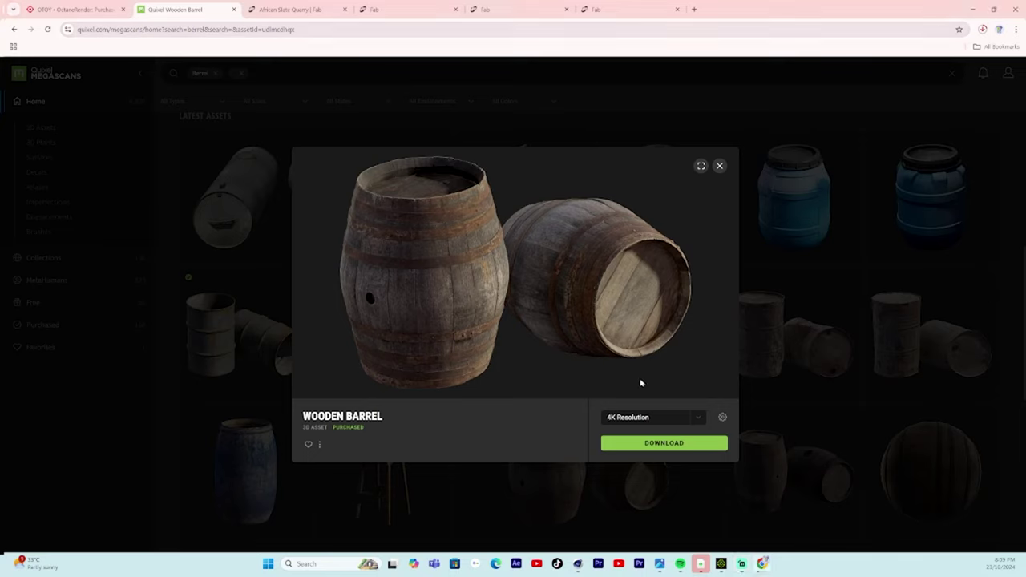
{"action": "left_click", "coordinate": [721, 418]}
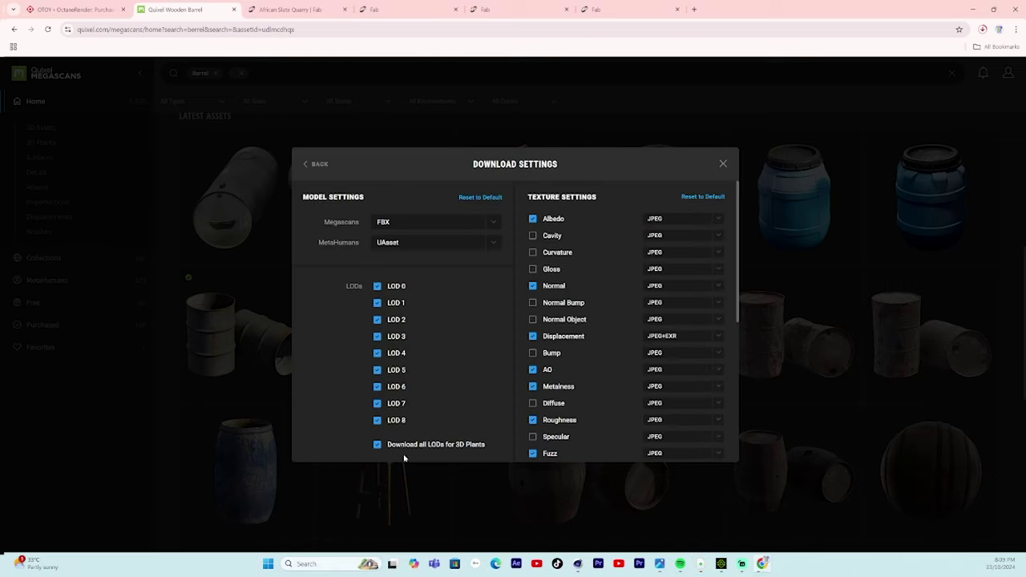
{"action": "left_click", "coordinate": [378, 446]}
{"action": "left_click", "coordinate": [377, 386]}
{"action": "left_click", "coordinate": [377, 369]}
{"action": "left_click", "coordinate": [377, 320]}
{"action": "left_click", "coordinate": [378, 302]}
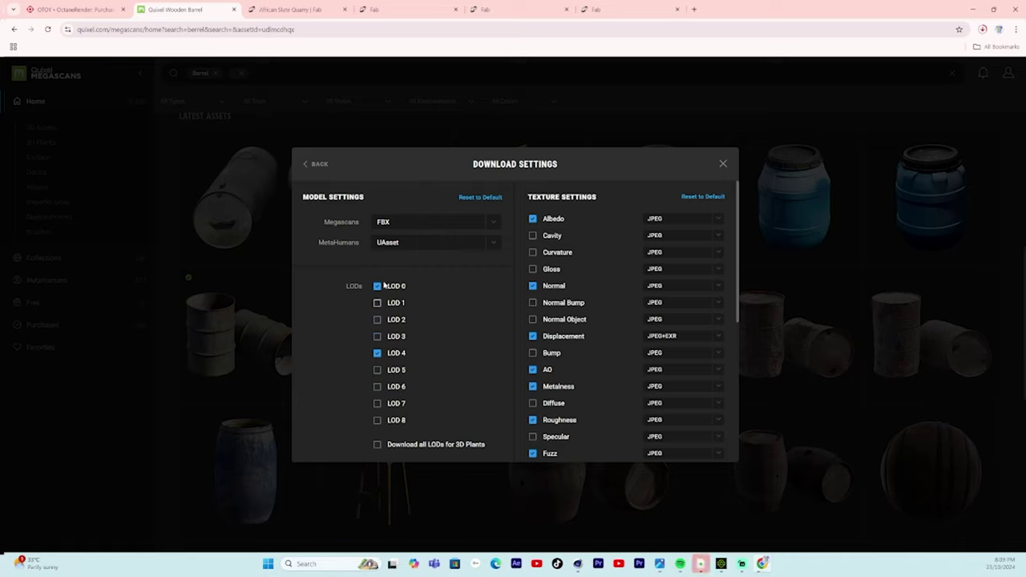
{"action": "left_click", "coordinate": [378, 354]}
Step: Exclude the AO, Metalness and Fuzz maps from the barrel download and include Bump, Diffuse and Specular
{"action": "left_click", "coordinate": [533, 370]}
{"action": "left_click", "coordinate": [533, 386]}
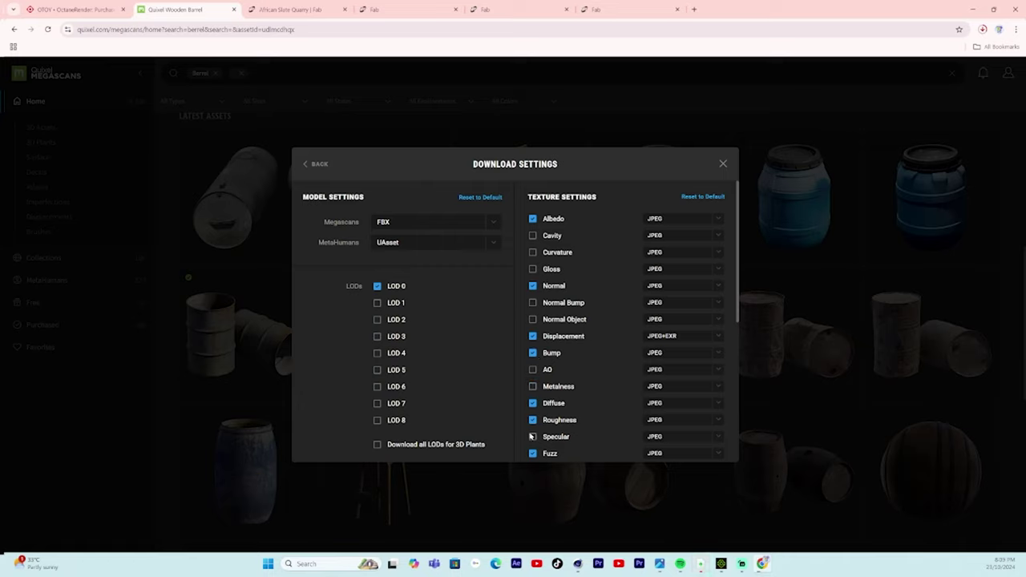
{"action": "left_click", "coordinate": [532, 436]}
{"action": "left_click", "coordinate": [533, 454]}
Step: Disable Translucency, Opacity, Brush, Transmission and unique maps per LOD for the barrel, and close the download settings
{"action": "left_click_drag", "start_coordinate": [738, 318], "coordinate": [726, 391]}
{"action": "left_click", "coordinate": [533, 324]}
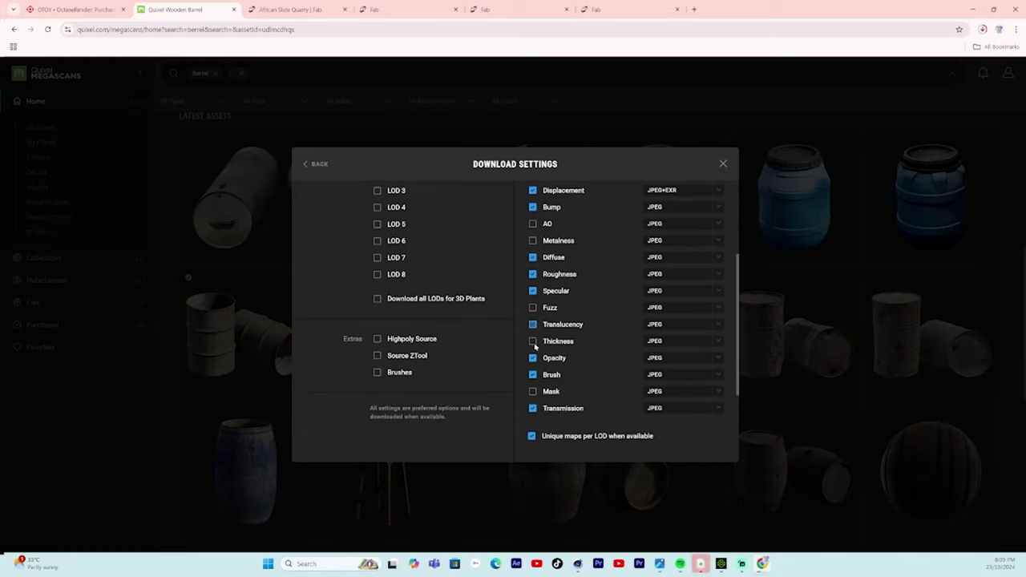
{"action": "left_click", "coordinate": [533, 358]}
{"action": "left_click", "coordinate": [533, 374]}
{"action": "left_click", "coordinate": [532, 436]}
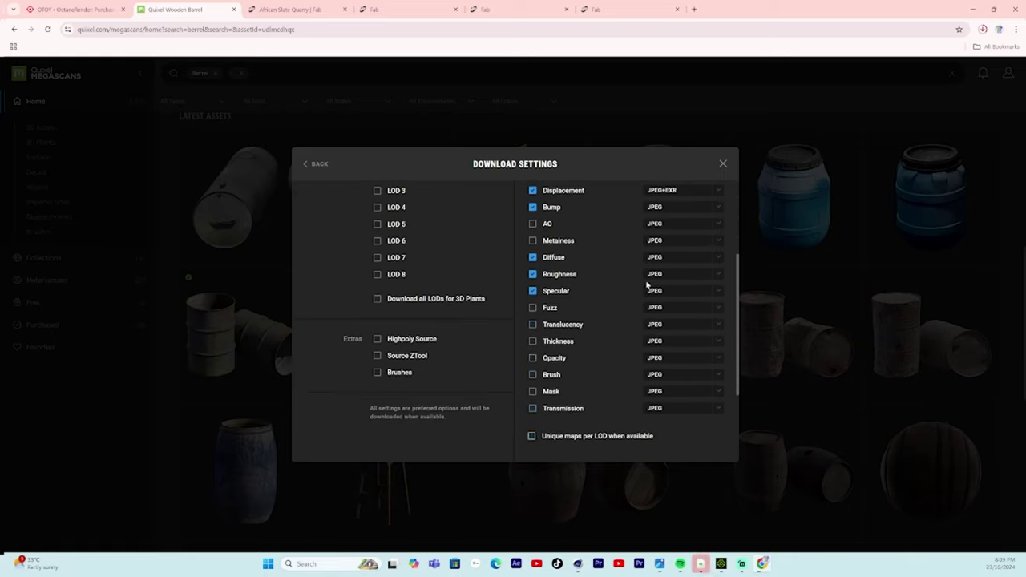
{"action": "left_click", "coordinate": [721, 165]}
{"action": "left_click", "coordinate": [559, 463]}
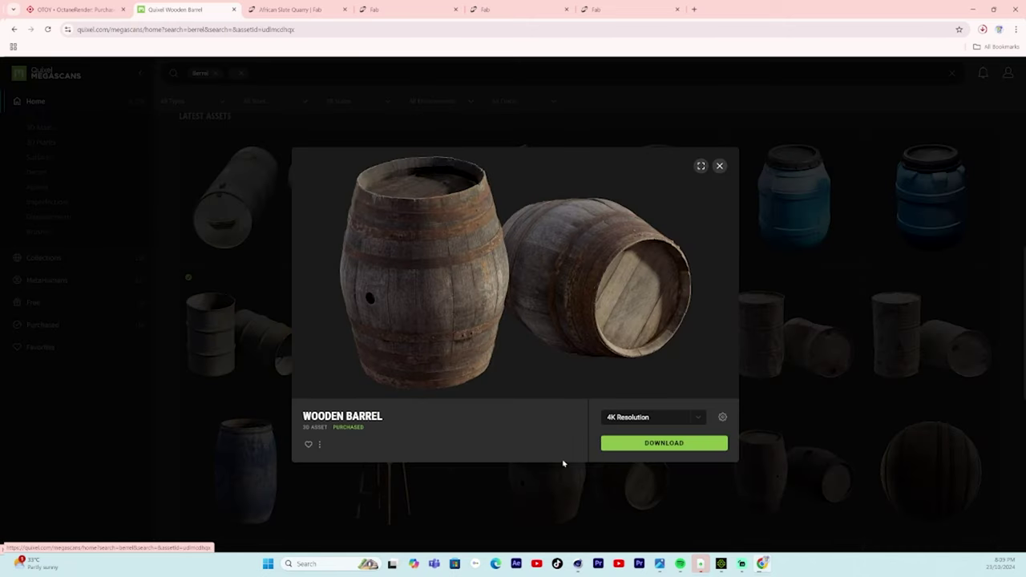
Step: Download the Wooden Barrel at 4K resolution, going back to retry once, and show the downloaded zip in its folder
{"action": "left_click", "coordinate": [654, 445]}
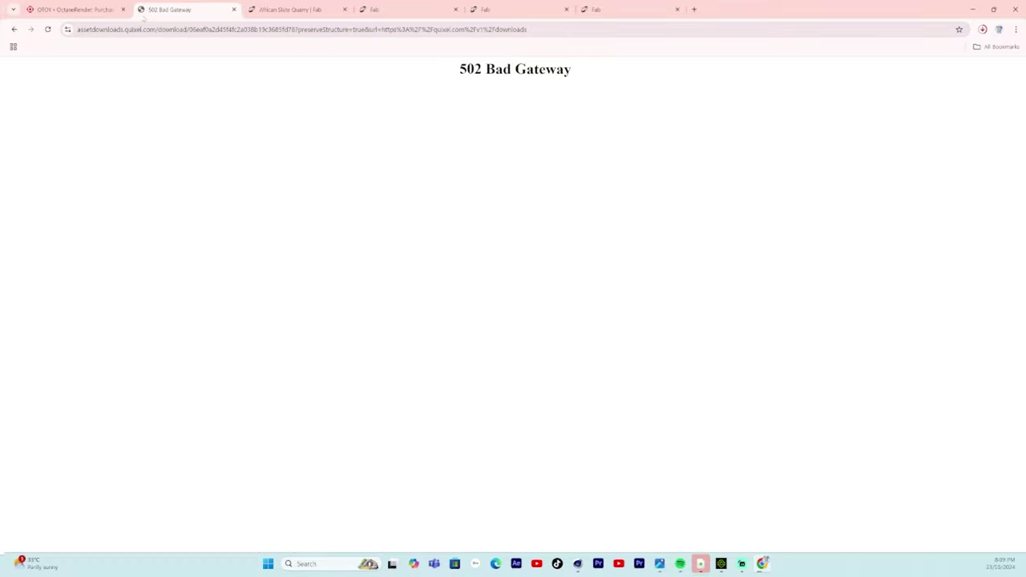
{"action": "left_click", "coordinate": [13, 31]}
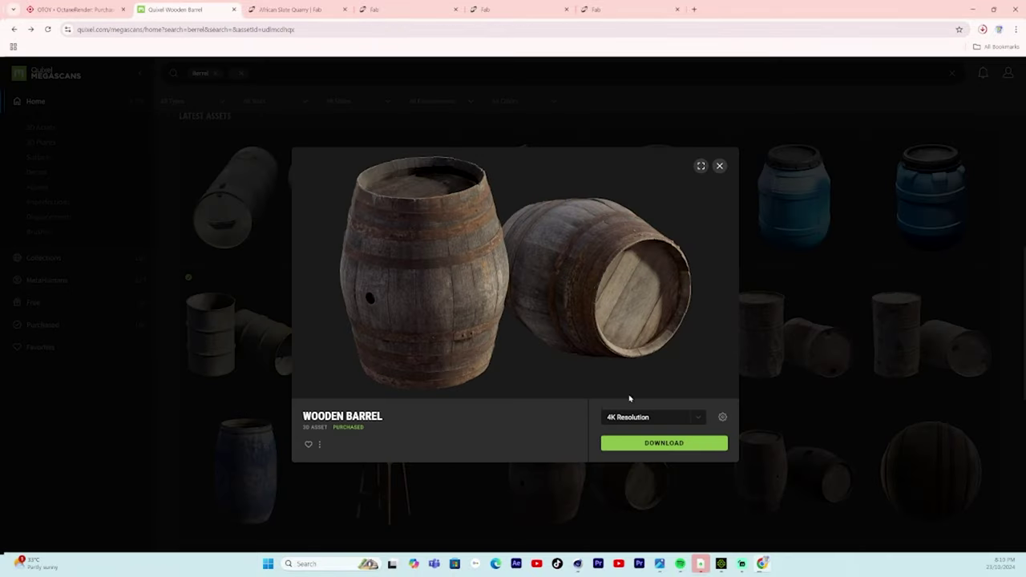
{"action": "left_click", "coordinate": [650, 445]}
{"action": "left_click", "coordinate": [982, 29]}
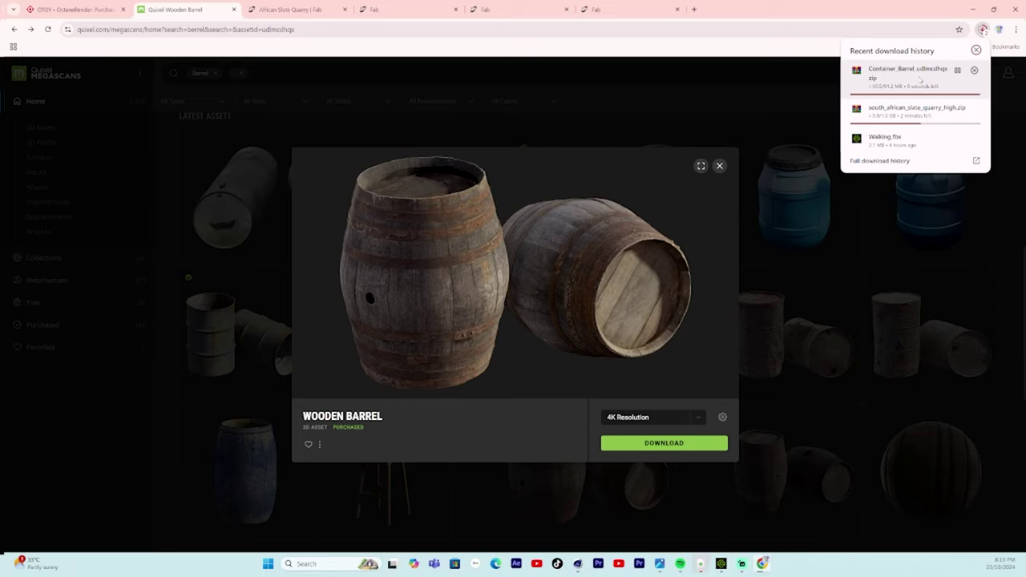
{"action": "left_click", "coordinate": [956, 71]}
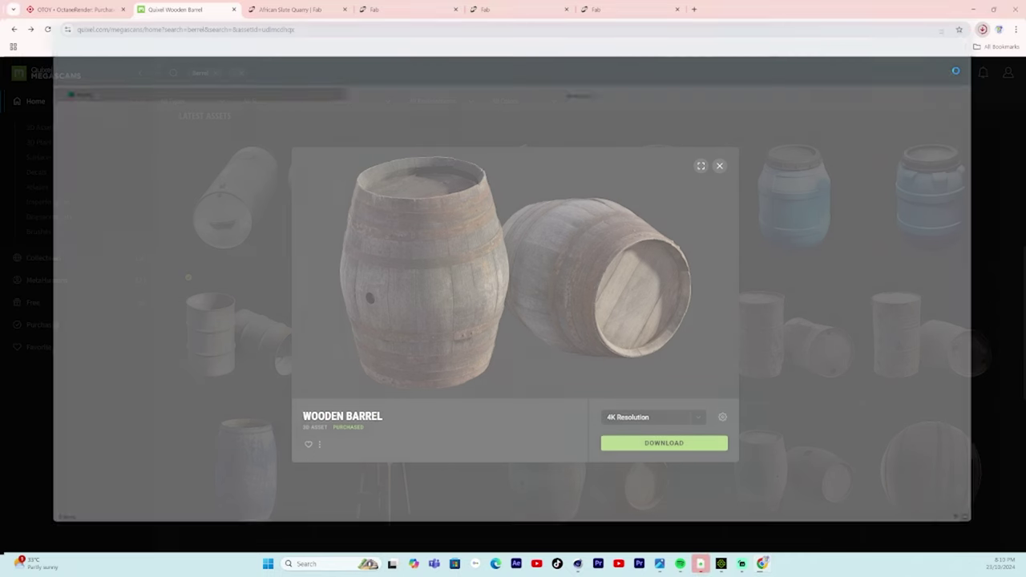
Step: Extract the Container_Barrel_udlmcdhqx_4K_3d_ms archive with WinRAR into a new folder of the same name in Downloads
{"action": "right_click", "coordinate": [370, 113]}
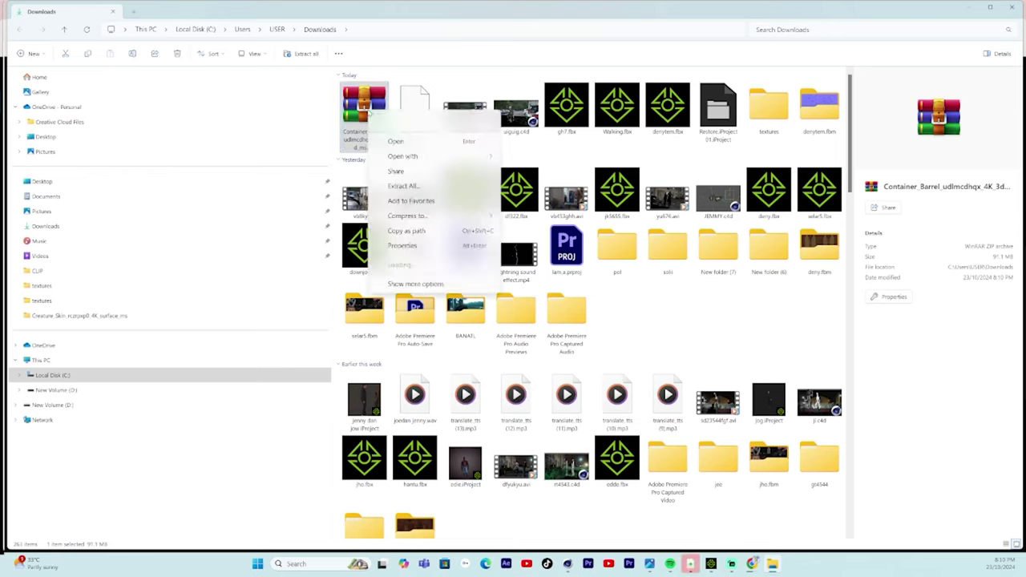
{"action": "mouse_move", "coordinate": [489, 268]}
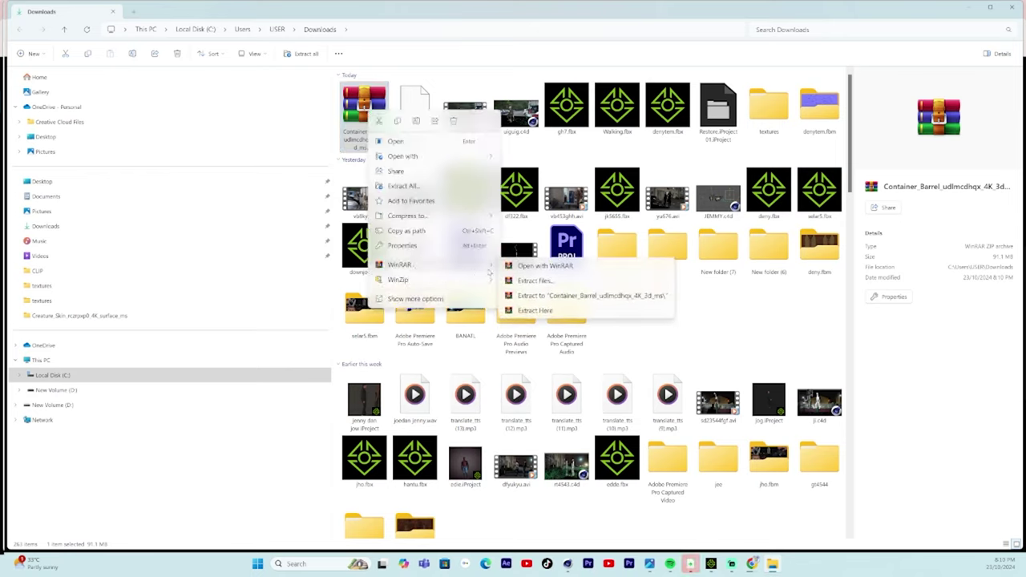
{"action": "left_click", "coordinate": [548, 281]}
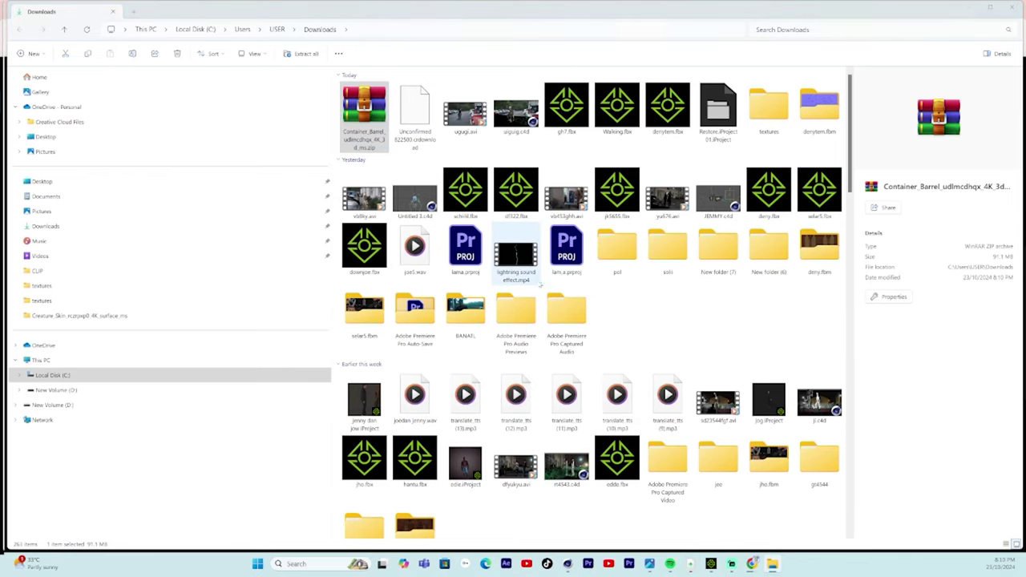
{"action": "left_click", "coordinate": [558, 278]}
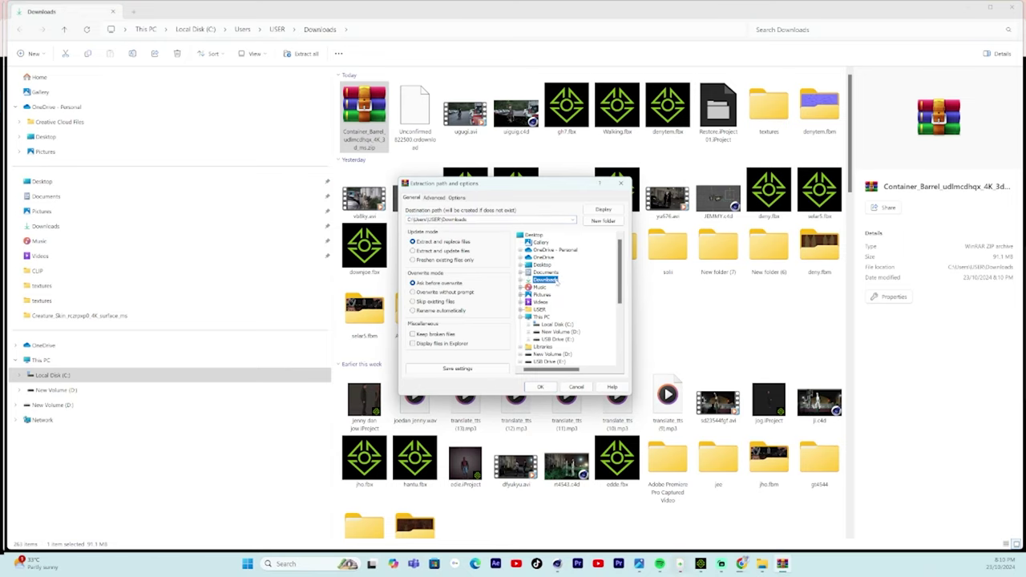
{"action": "left_click", "coordinate": [602, 220]}
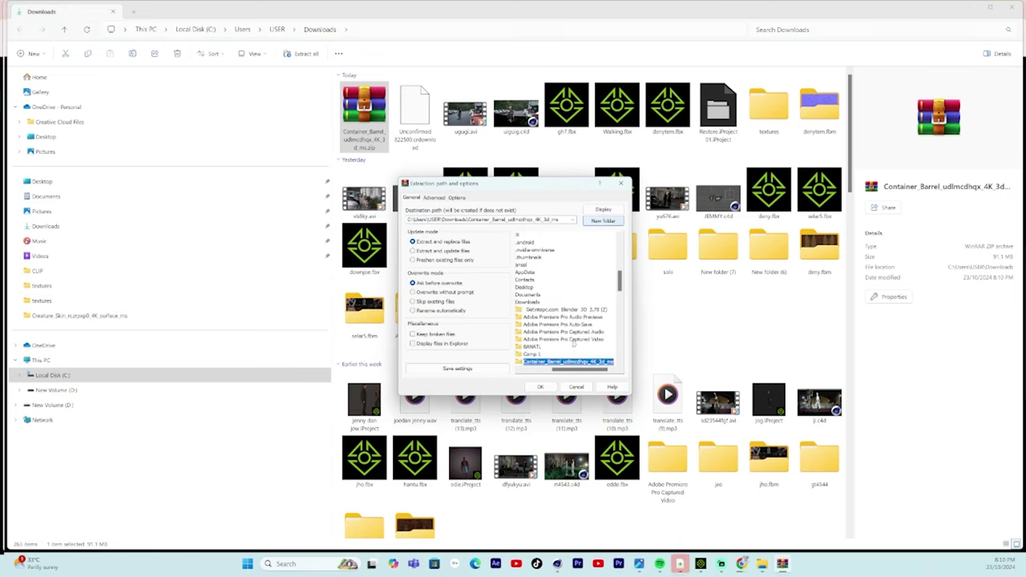
{"action": "left_click", "coordinate": [539, 388]}
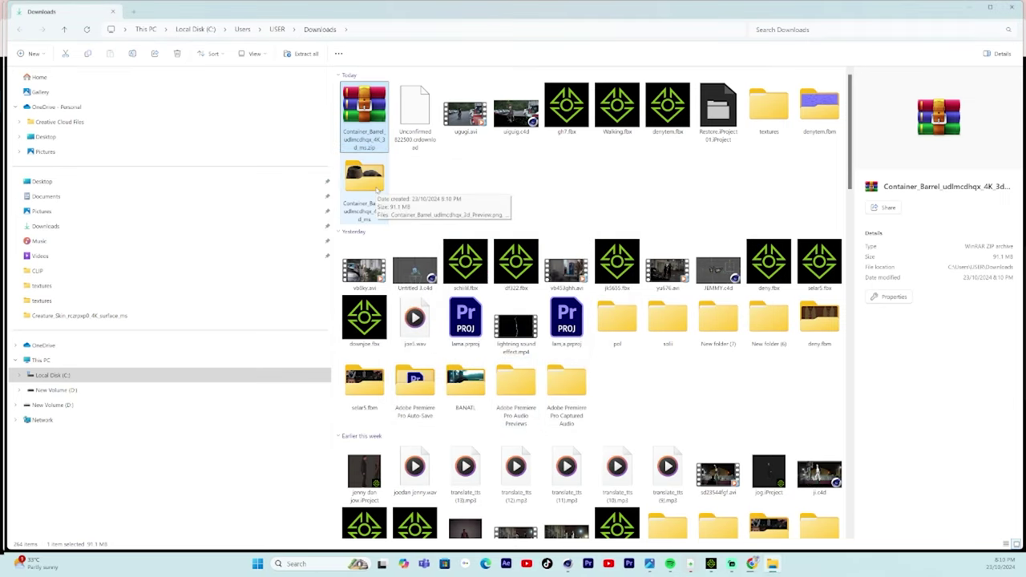
Step: Look through the files in the extracted Container_Barrel folder, and switch back to Cinema 4D
{"action": "double_click", "coordinate": [377, 190]}
{"action": "right_click", "coordinate": [442, 313]}
{"action": "mouse_move", "coordinate": [467, 320]}
{"action": "left_click", "coordinate": [601, 332]}
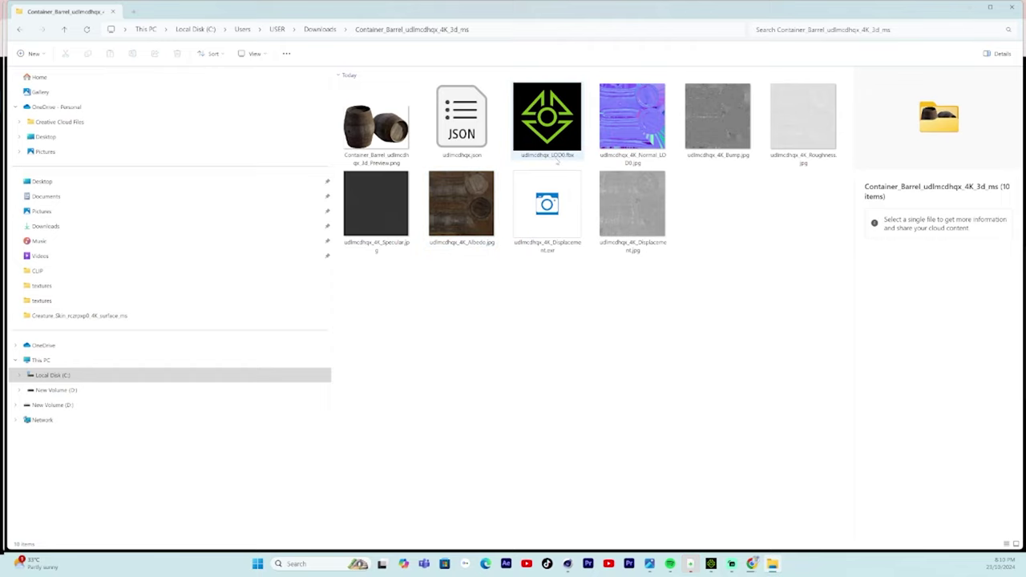
{"action": "left_click", "coordinate": [966, 8]}
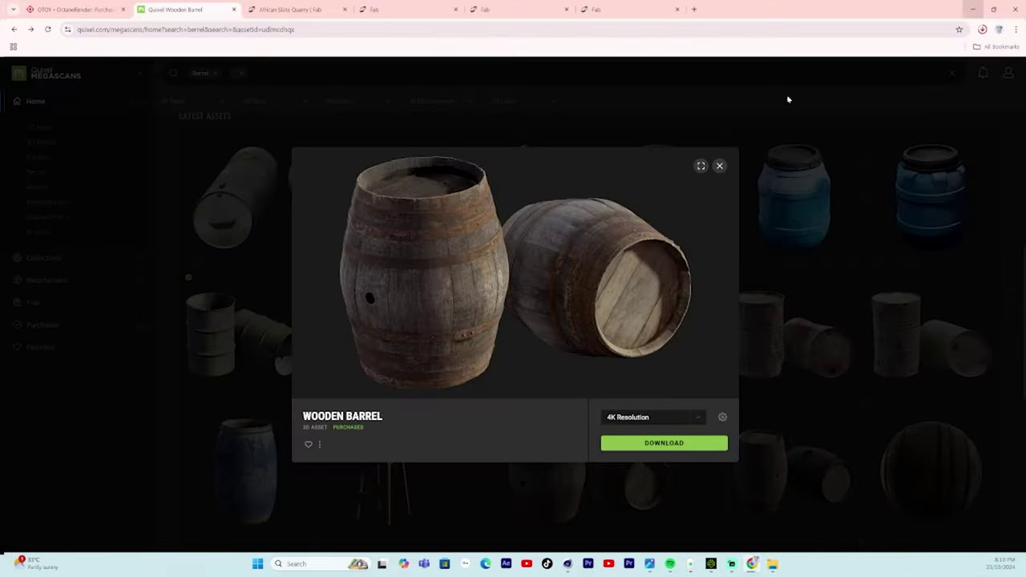
{"action": "left_click", "coordinate": [972, 9]}
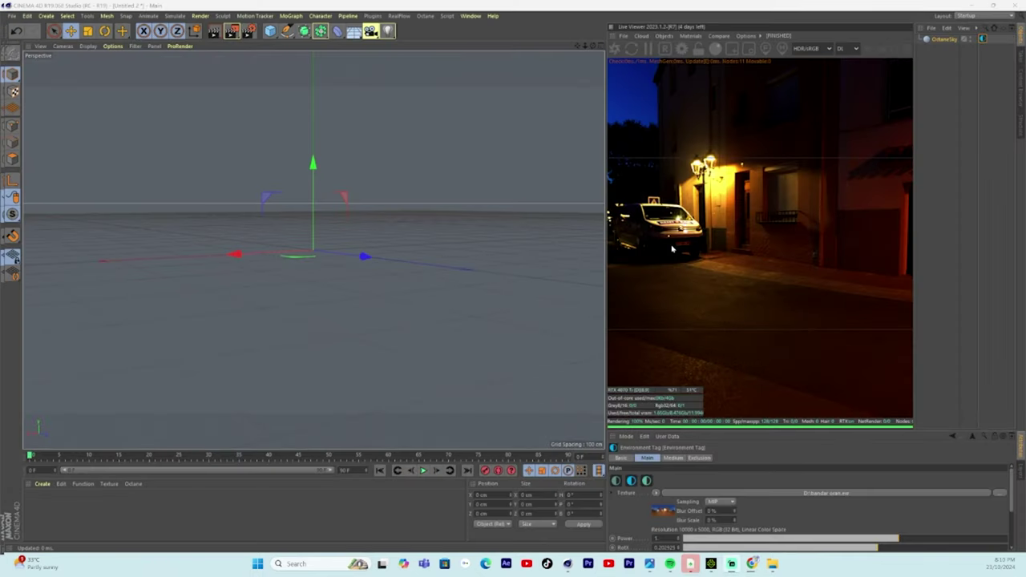
Step: Merge the barrel's LOD0 FBX from the extracted Container_Barrel folder into the scene, accepting the import settings
{"action": "left_click", "coordinate": [12, 15]}
{"action": "left_click", "coordinate": [27, 48]}
{"action": "left_click", "coordinate": [73, 213]}
{"action": "double_click", "coordinate": [764, 240]}
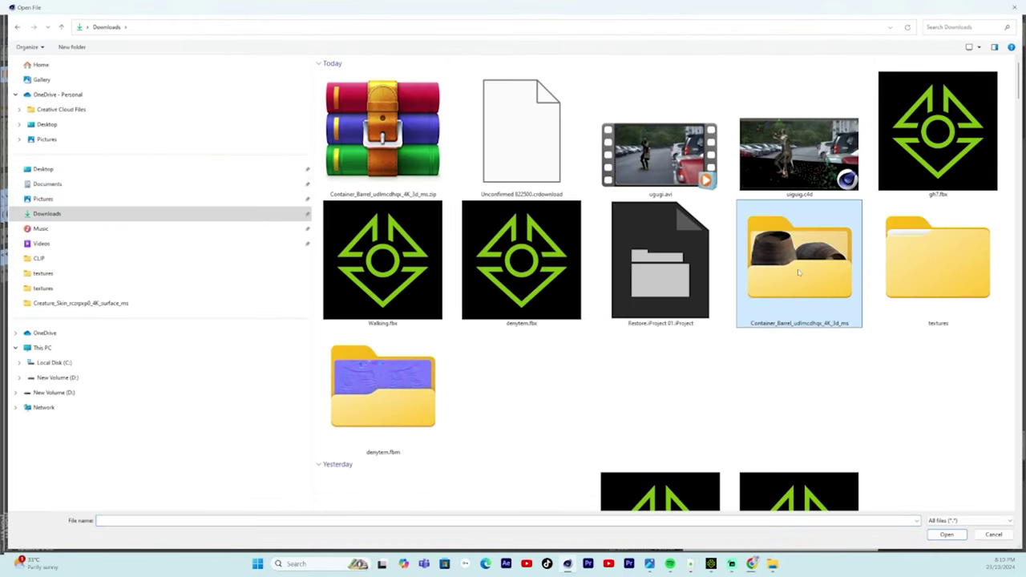
{"action": "left_click", "coordinate": [443, 100]}
{"action": "left_click", "coordinate": [946, 533]}
{"action": "left_click", "coordinate": [551, 482]}
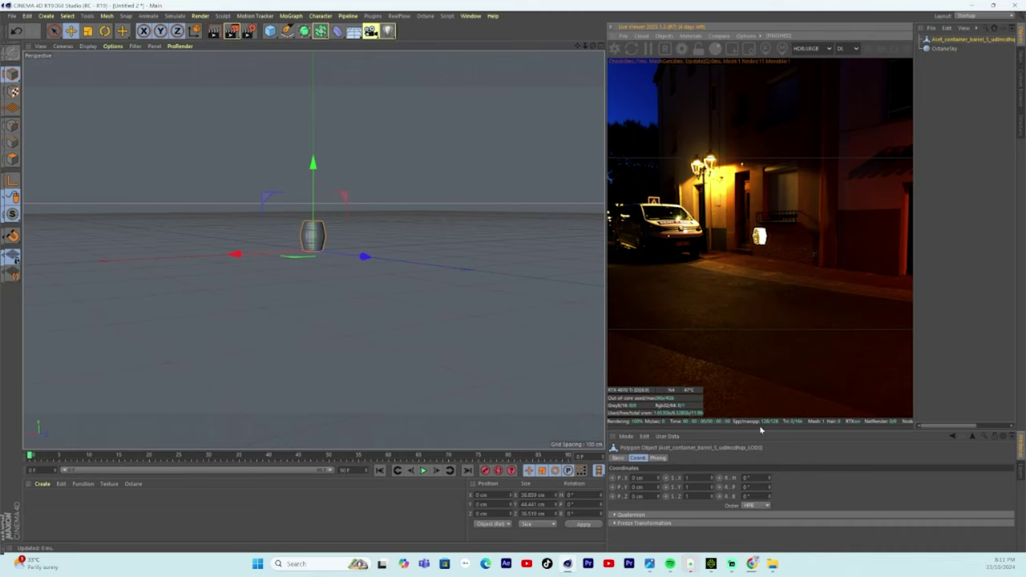
Step: Enlarge the attributes area and undock the Octane Live Viewer as a floating window over the viewport
{"action": "left_click_drag", "start_coordinate": [761, 428], "coordinate": [762, 335]}
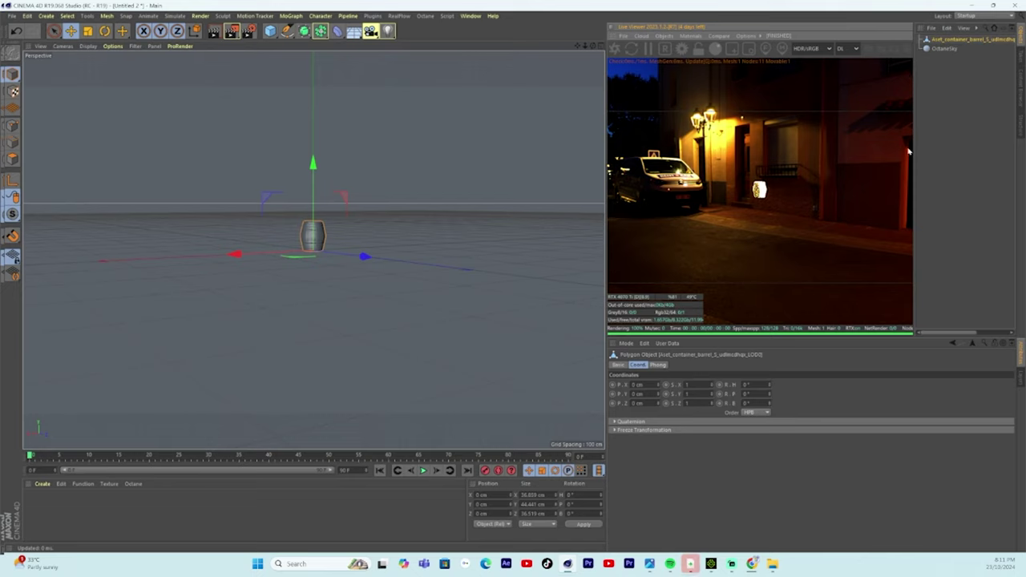
{"action": "left_click", "coordinate": [613, 36]}
{"action": "left_click", "coordinate": [628, 45]}
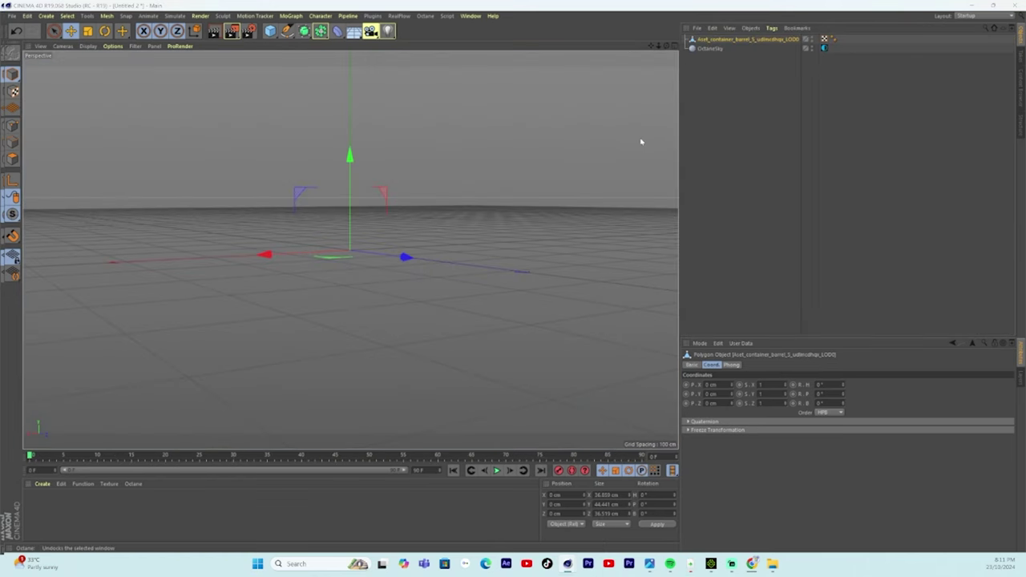
{"action": "left_click_drag", "start_coordinate": [733, 22], "coordinate": [452, 23]}
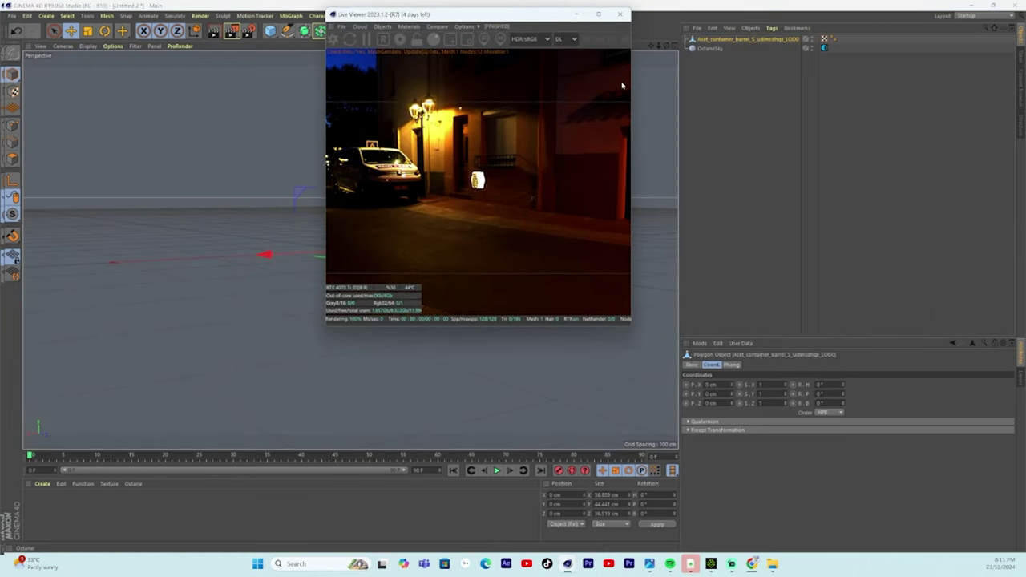
Step: Set the color profile of the OctaneSky environment texture to Linear
{"action": "left_click", "coordinate": [709, 49]}
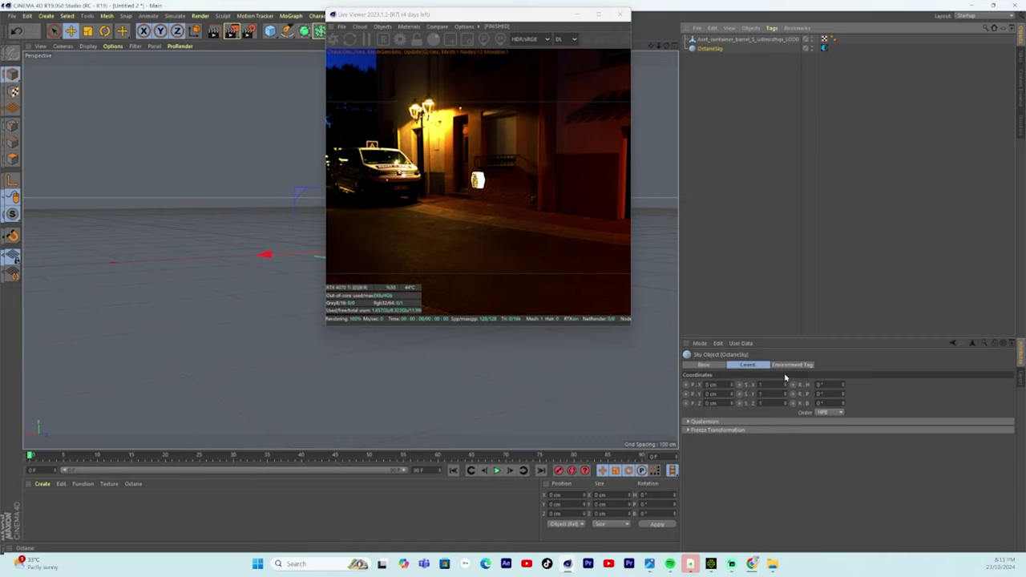
{"action": "left_click", "coordinate": [790, 365]}
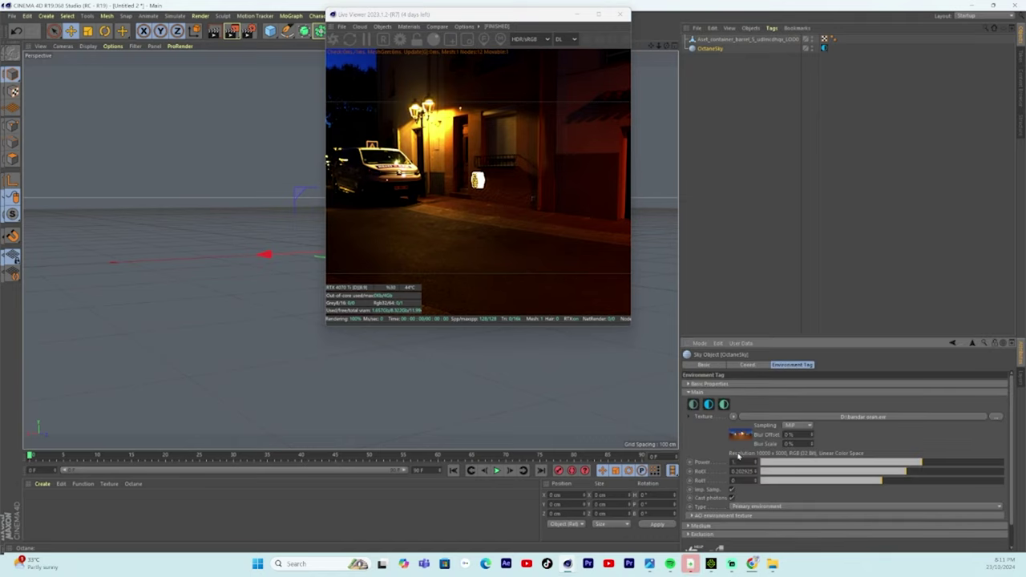
{"action": "left_click", "coordinate": [739, 438]}
{"action": "left_click", "coordinate": [767, 472]}
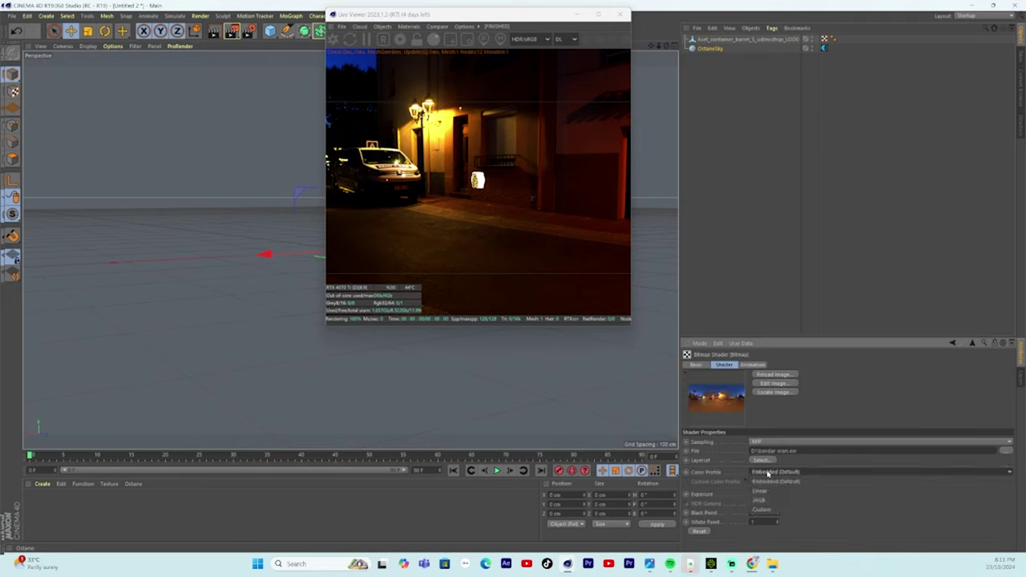
{"action": "left_click", "coordinate": [769, 491]}
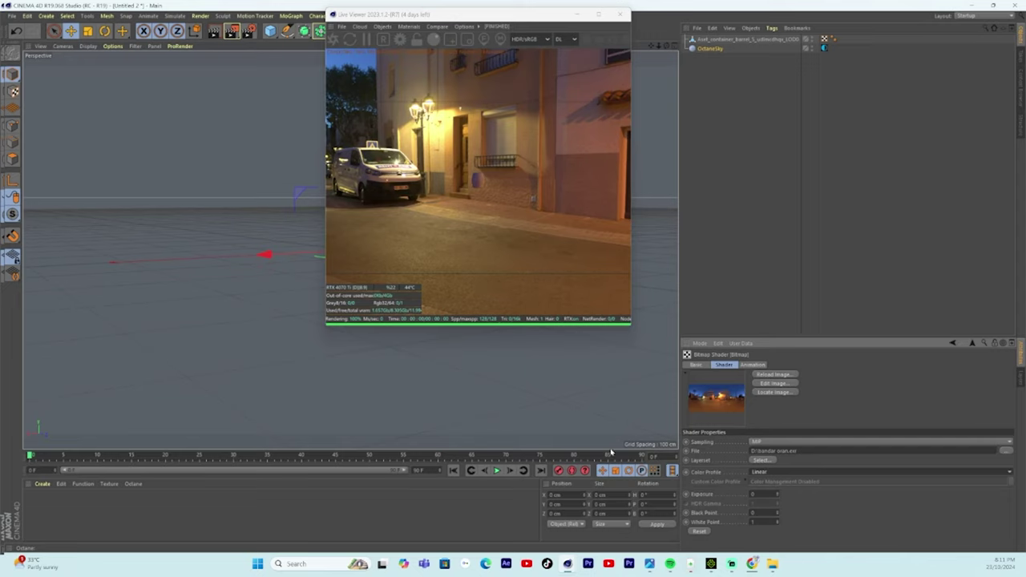
Step: Shift the Live Viewer aside and move the barrel to about X 341, Y 39 and Z 602 cm
{"action": "left_click_drag", "start_coordinate": [469, 17], "coordinate": [641, 109]}
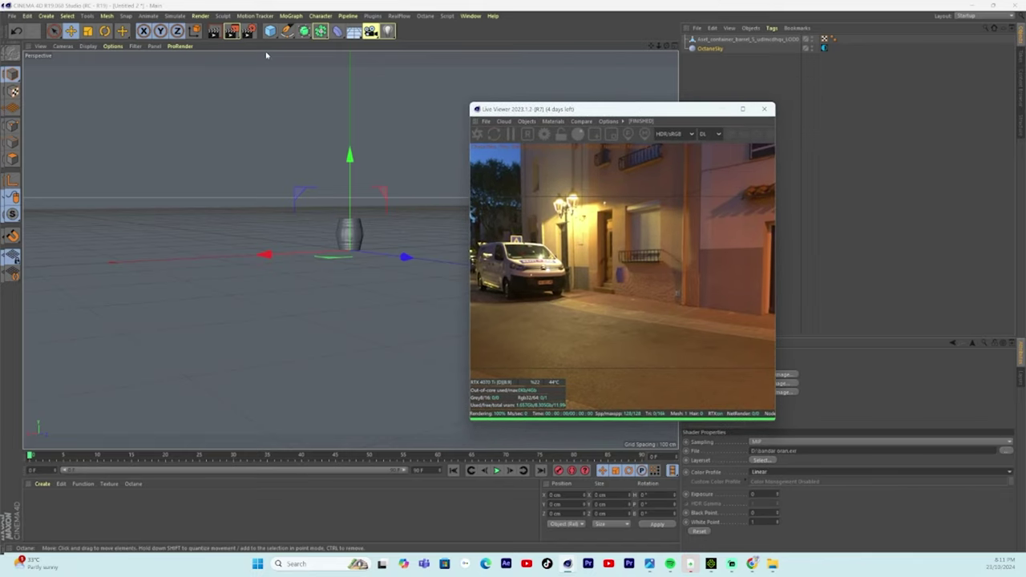
{"action": "left_click", "coordinate": [748, 38]}
{"action": "left_click_drag", "start_coordinate": [680, 113], "coordinate": [590, 54]}
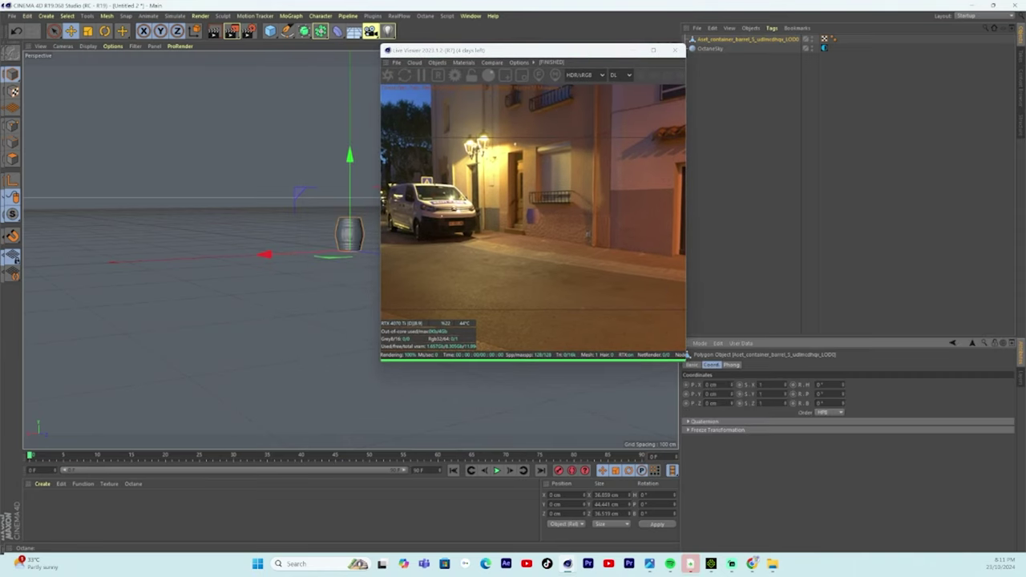
{"action": "left_click_drag", "start_coordinate": [730, 407], "coordinate": [730, 384]}
{"action": "left_click_drag", "start_coordinate": [355, 265], "coordinate": [48, 352]}
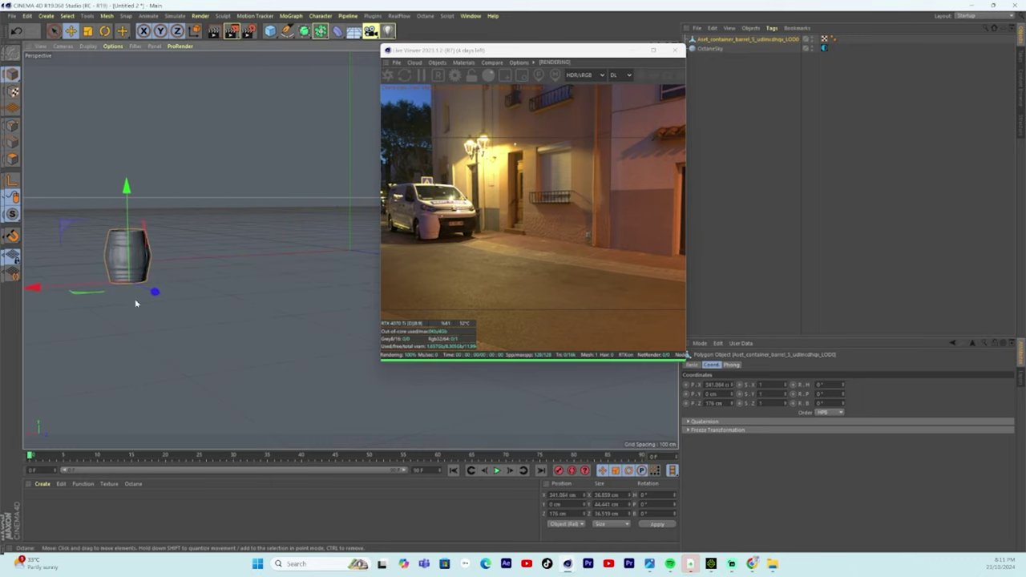
{"action": "left_click_drag", "start_coordinate": [155, 292], "coordinate": [401, 421]}
{"action": "left_click_drag", "start_coordinate": [349, 311], "coordinate": [480, 382]}
Step: Place the Live Viewer clear of the model and reposition the barrel at about X 408 and Z 621 cm
{"action": "left_click_drag", "start_coordinate": [522, 51], "coordinate": [778, 76]}
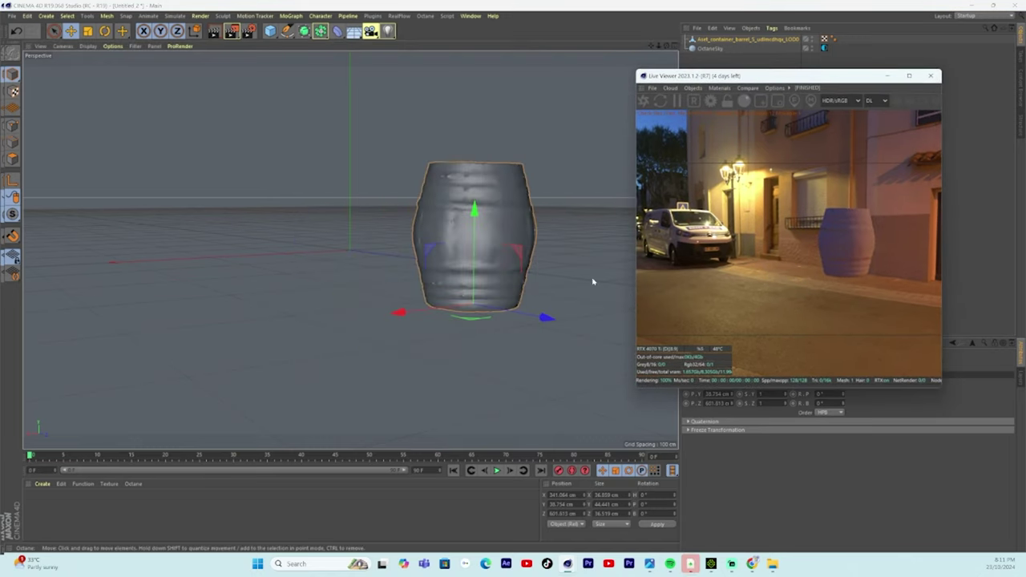
{"action": "left_click_drag", "start_coordinate": [550, 320], "coordinate": [355, 339]}
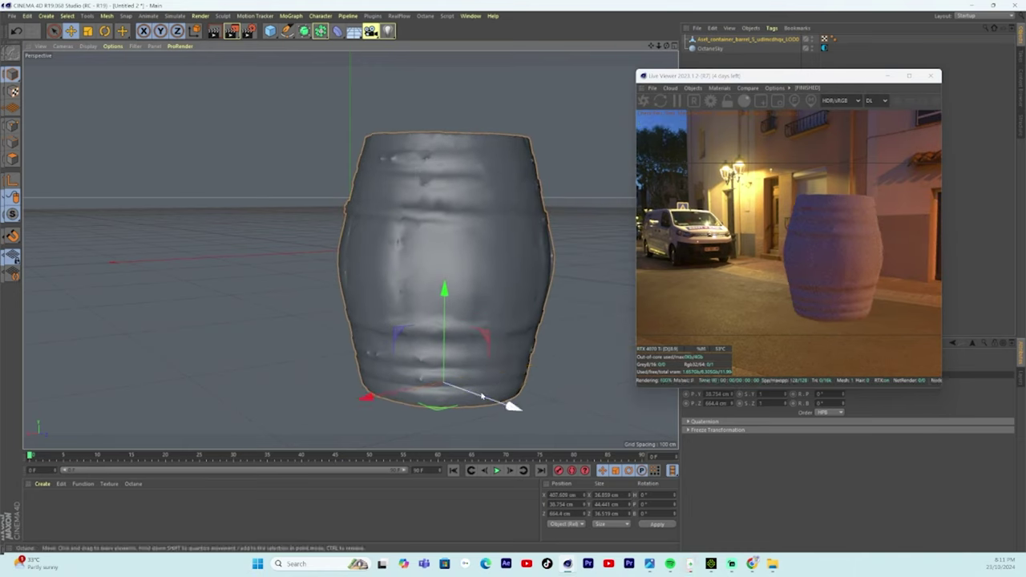
{"action": "left_click_drag", "start_coordinate": [509, 408], "coordinate": [380, 371]}
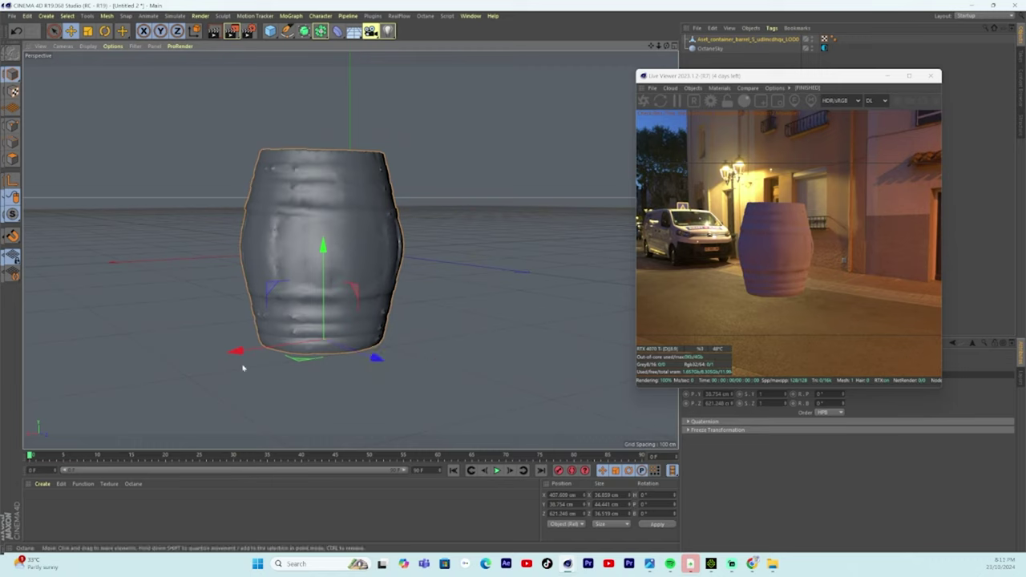
Step: Create a new Octane material and set its material type to Glossy
{"action": "left_click", "coordinate": [41, 483]}
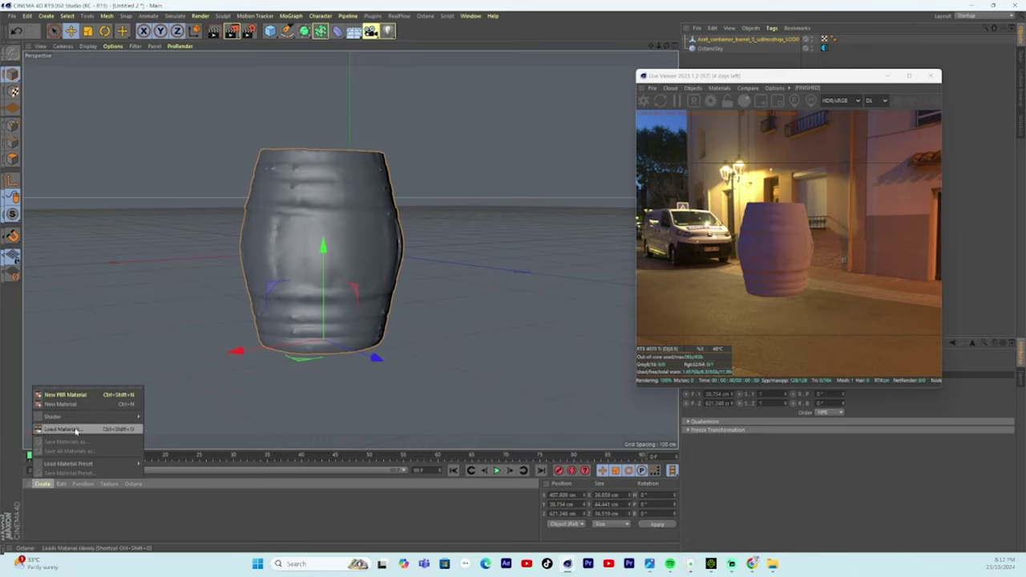
{"action": "mouse_move", "coordinate": [76, 416]}
{"action": "mouse_move", "coordinate": [174, 407]}
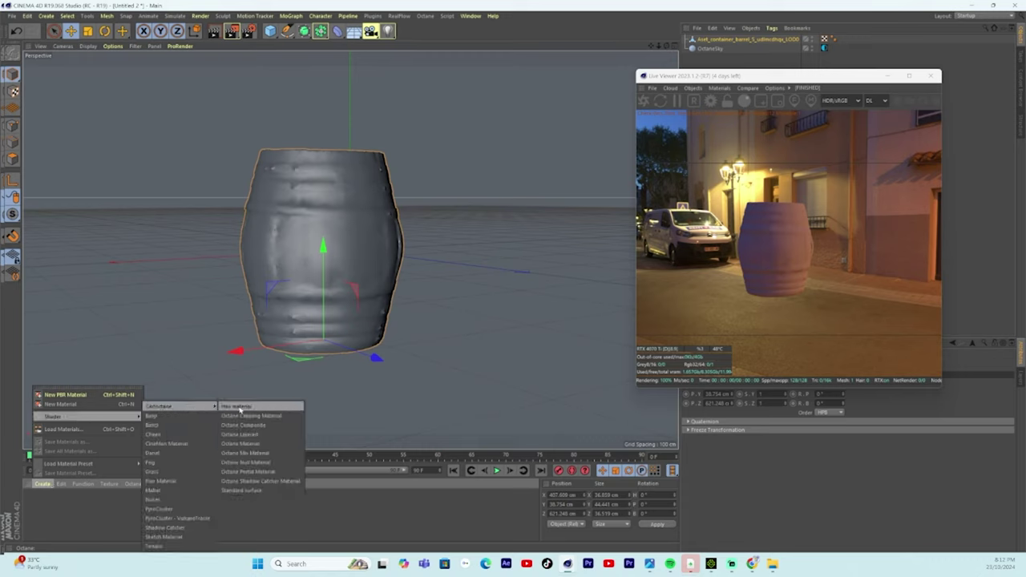
{"action": "left_click", "coordinate": [248, 443]}
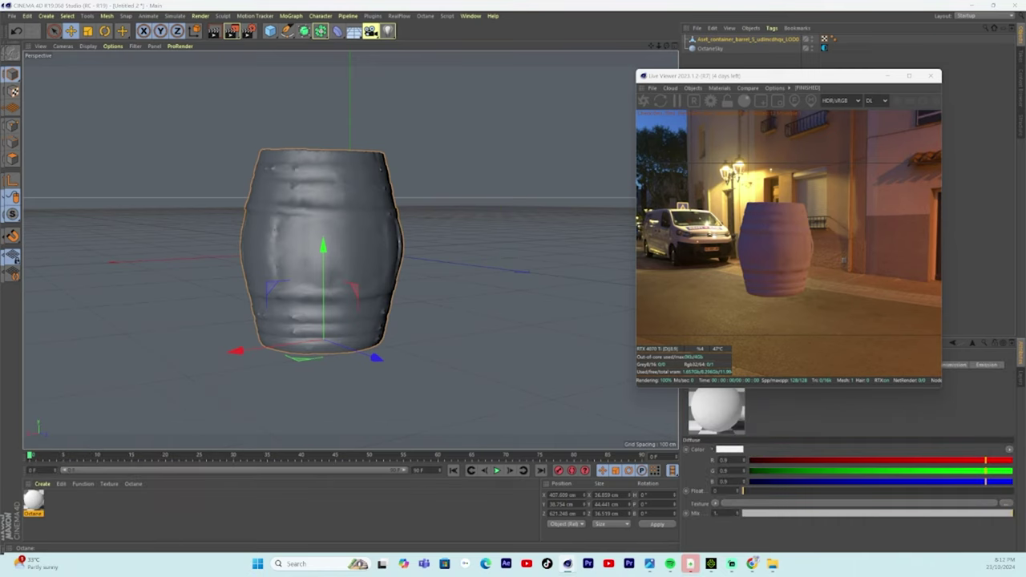
{"action": "double_click", "coordinate": [33, 501]}
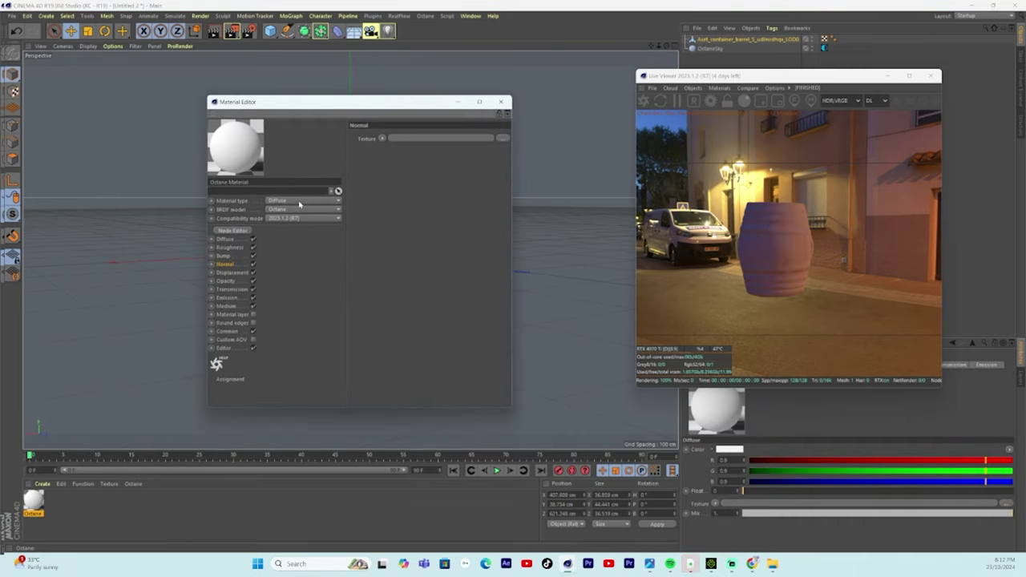
{"action": "left_click", "coordinate": [299, 201]}
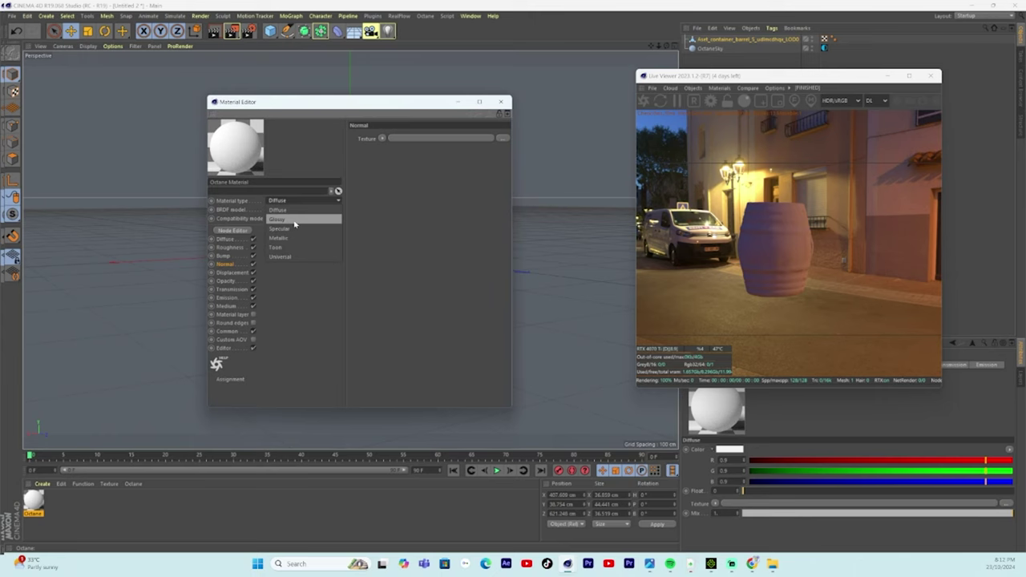
{"action": "left_click", "coordinate": [294, 225]}
Step: Load udlmcdhqx_4K_Albedo.jpg from the downloaded Container_Barrel folder as the Diffuse texture, without copying it to the project
{"action": "left_click", "coordinate": [228, 248]}
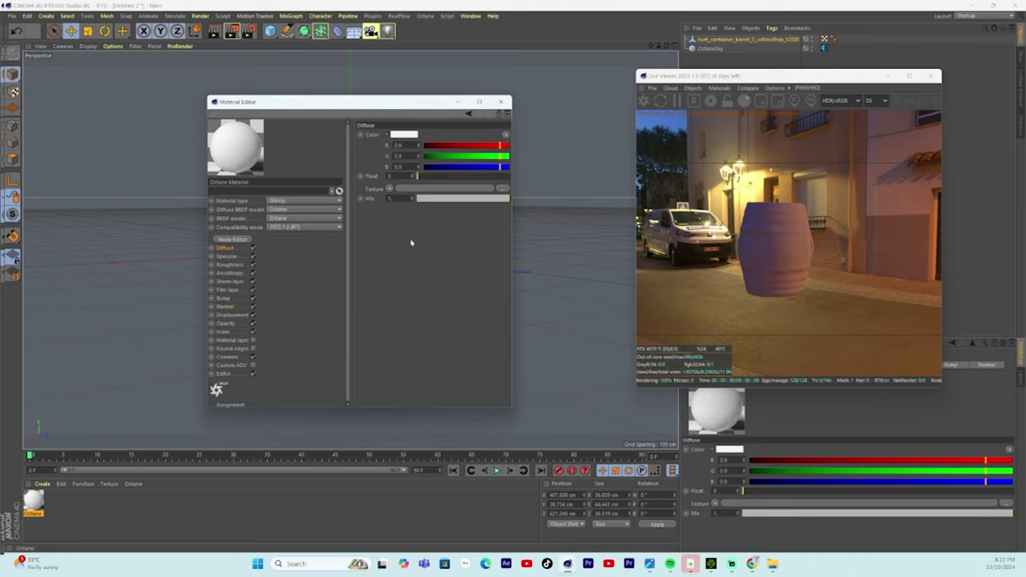
{"action": "left_click", "coordinate": [501, 194]}
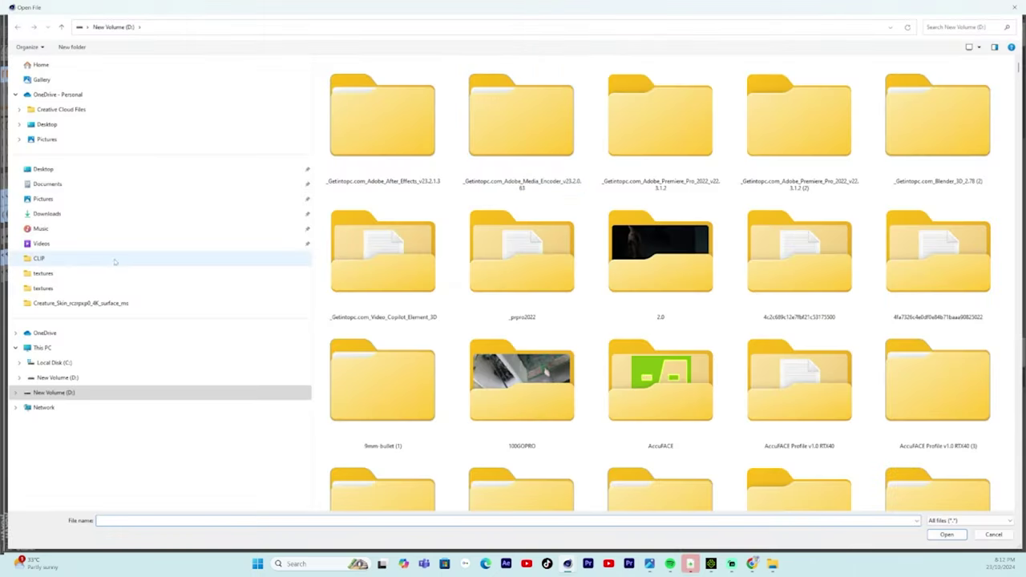
{"action": "left_click", "coordinate": [48, 214]}
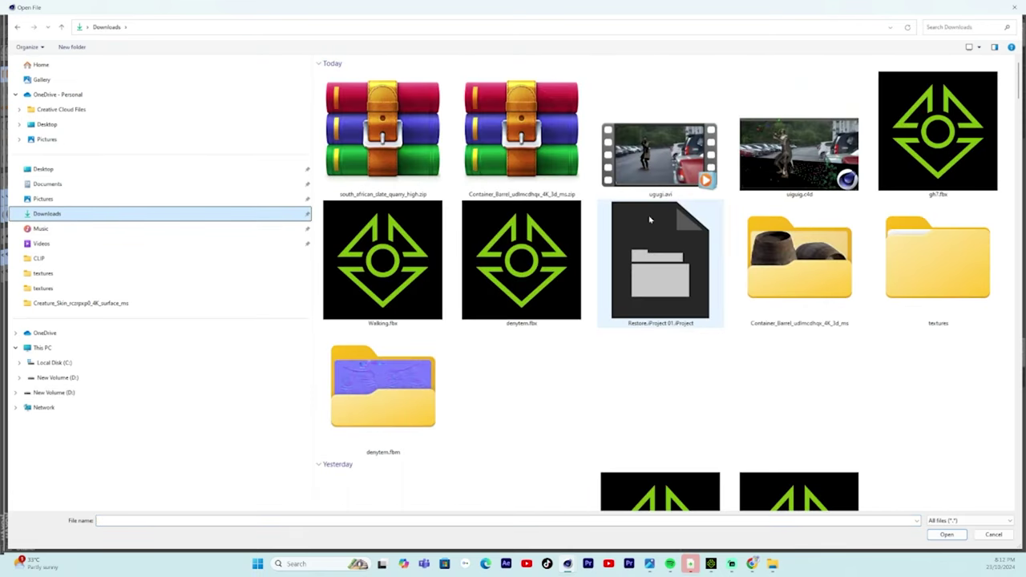
{"action": "double_click", "coordinate": [798, 256]}
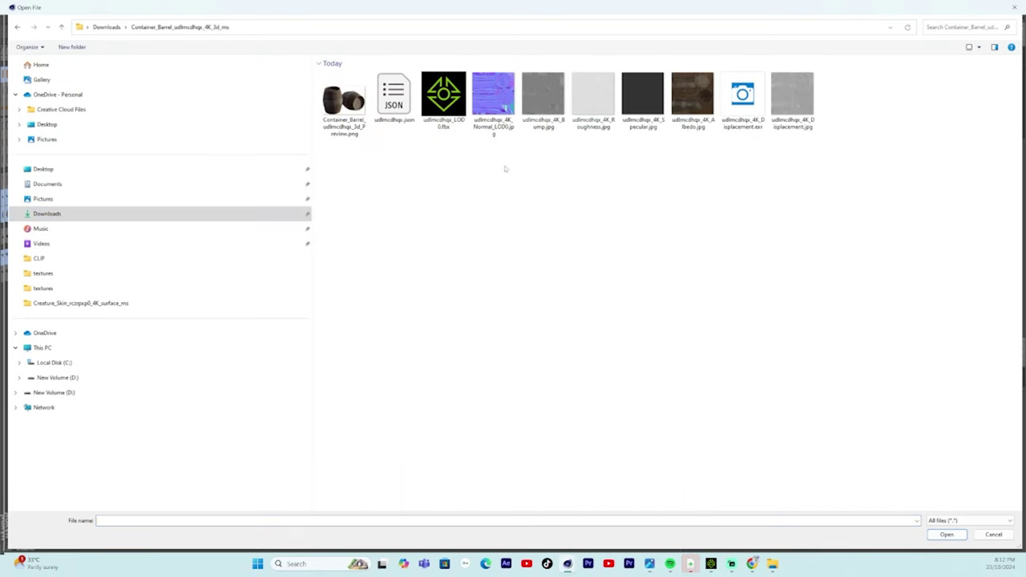
{"action": "left_click", "coordinate": [690, 105]}
{"action": "left_click", "coordinate": [944, 534]}
{"action": "left_click", "coordinate": [566, 319]}
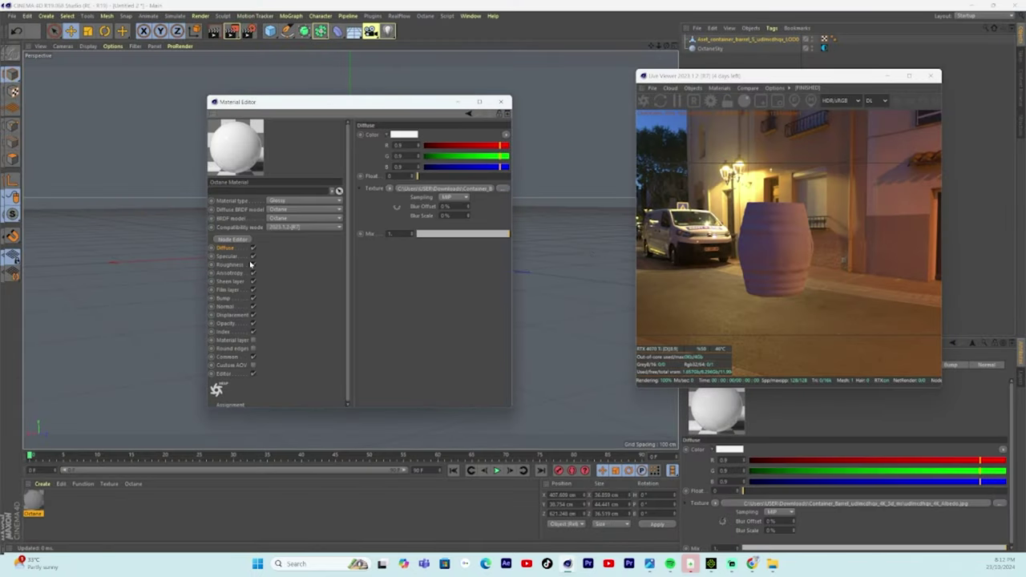
Step: Load udlmcdhqx_4K_Normal_LOD0.jpg as the material's Normal texture, without copying it to the project
{"action": "left_click", "coordinate": [228, 306]}
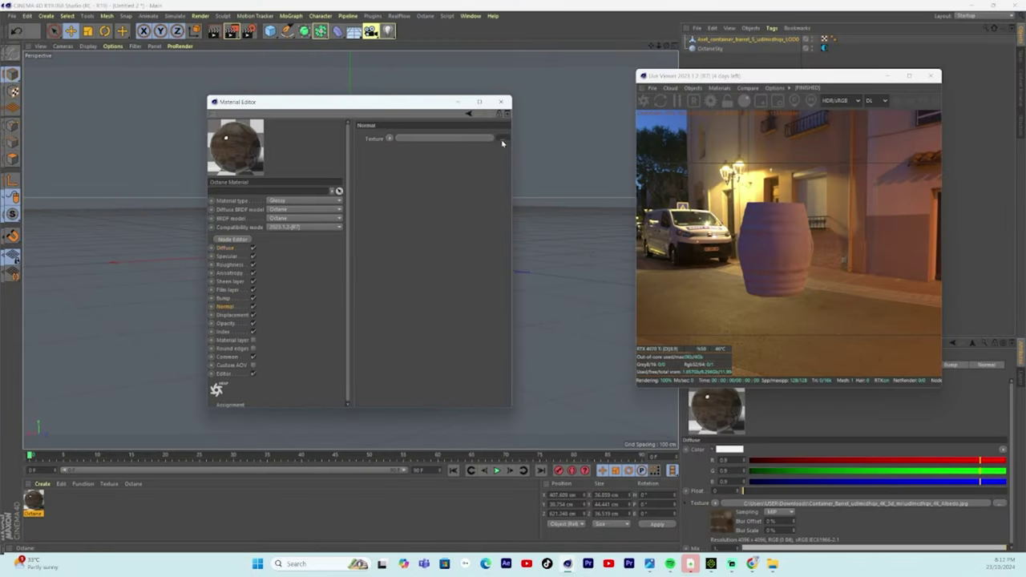
{"action": "left_click", "coordinate": [502, 140]}
{"action": "left_click", "coordinate": [493, 103]}
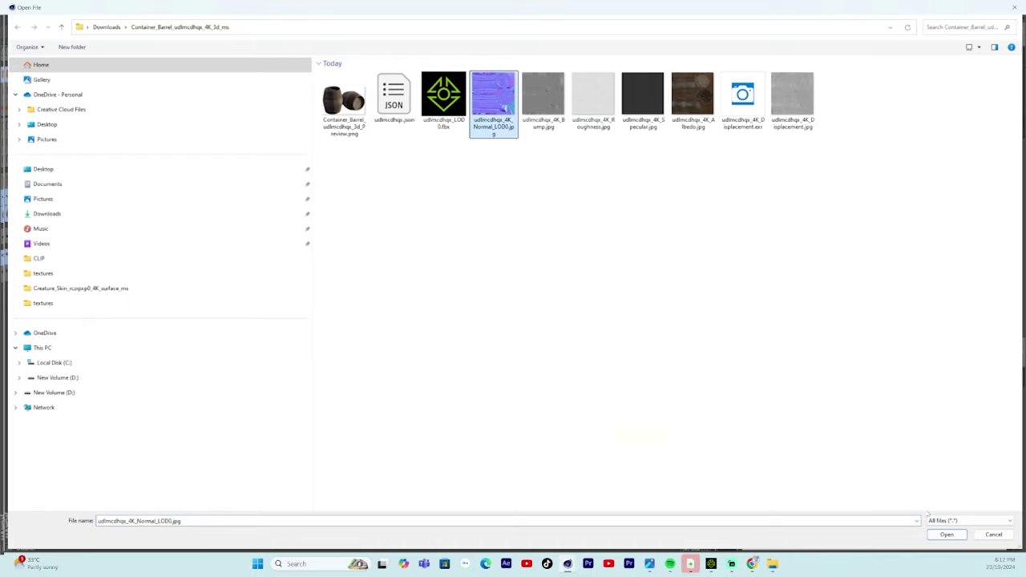
{"action": "left_click", "coordinate": [945, 534]}
{"action": "left_click", "coordinate": [566, 312]}
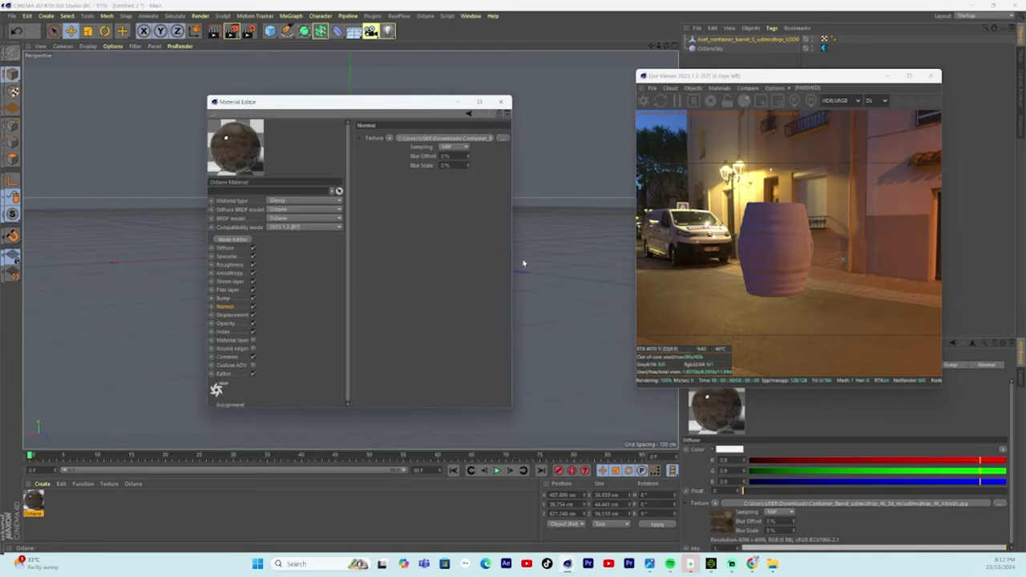
Step: Move the Live Viewer off the object list and apply the Octane material to the barrel
{"action": "left_click_drag", "start_coordinate": [765, 78], "coordinate": [466, 87]}
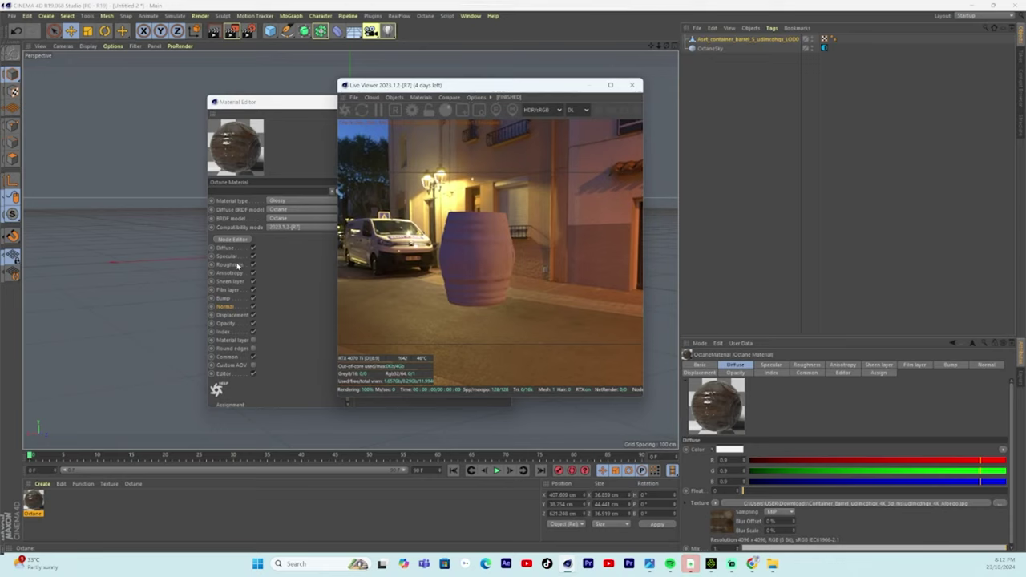
{"action": "left_click", "coordinate": [36, 500]}
{"action": "left_click_drag", "start_coordinate": [742, 46], "coordinate": [744, 41]}
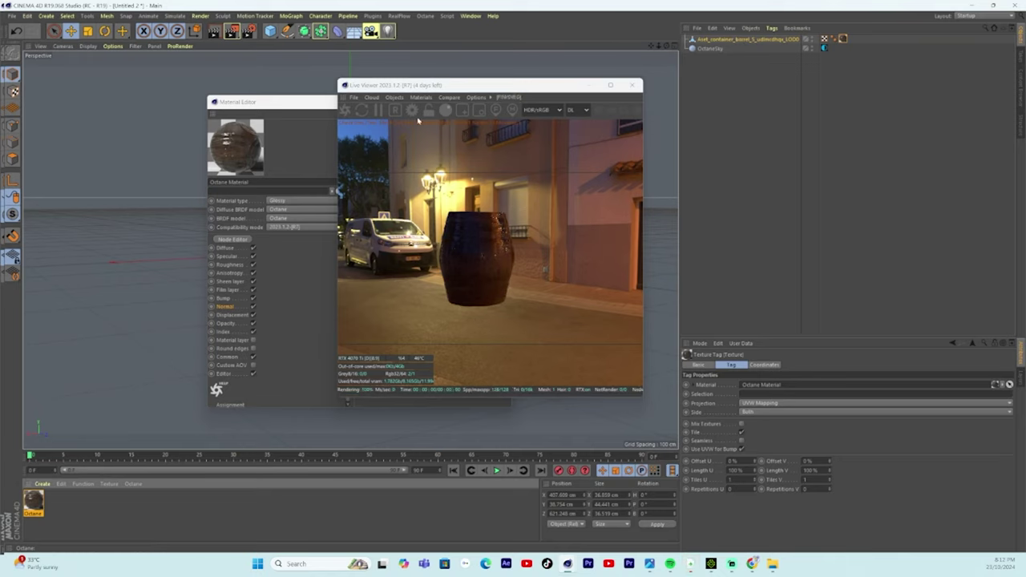
Step: Add an Octane Daylight to the scene and lower its power to 0.0001
{"action": "left_click", "coordinate": [393, 97]}
{"action": "mouse_move", "coordinate": [404, 136]}
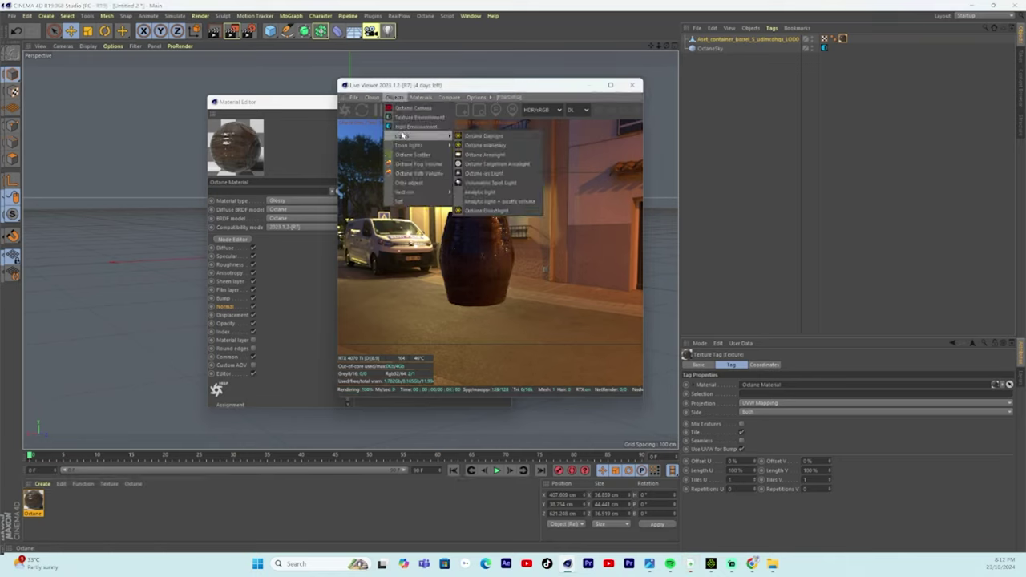
{"action": "left_click", "coordinate": [490, 137]}
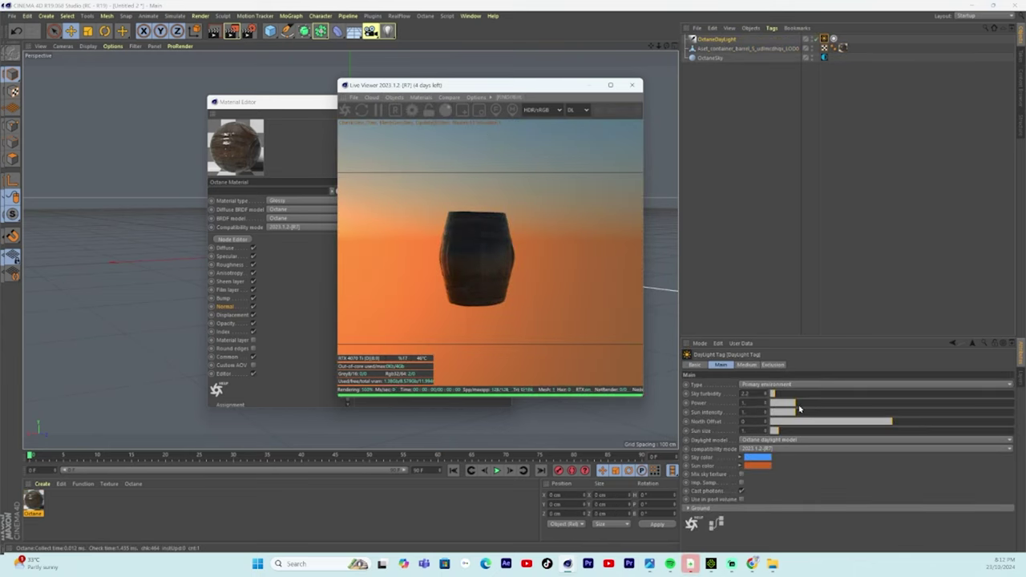
{"action": "left_click_drag", "start_coordinate": [799, 404], "coordinate": [755, 405]}
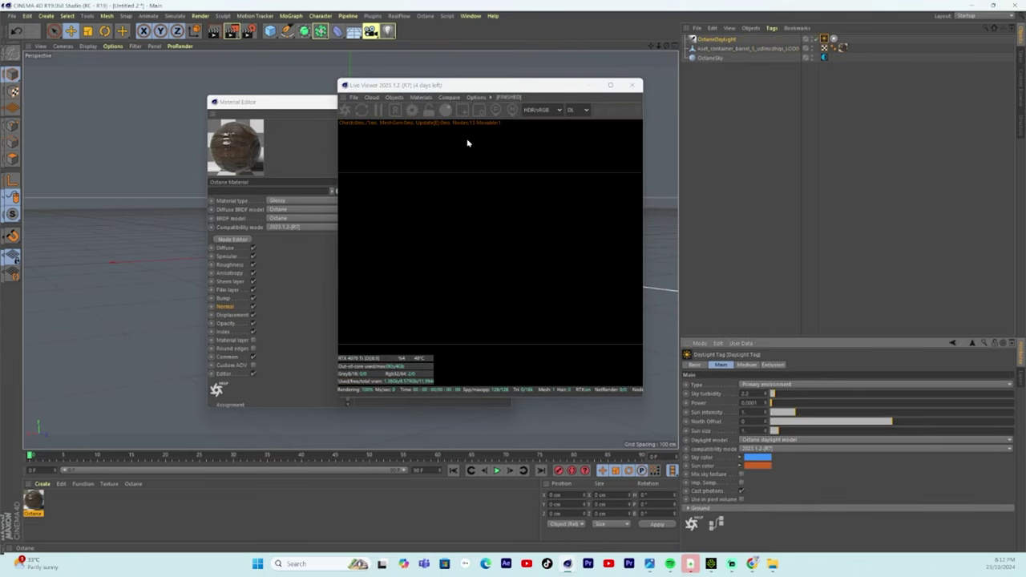
Step: Add an Octane Arealight to the scene
{"action": "left_click", "coordinate": [393, 97]}
{"action": "mouse_move", "coordinate": [400, 136]}
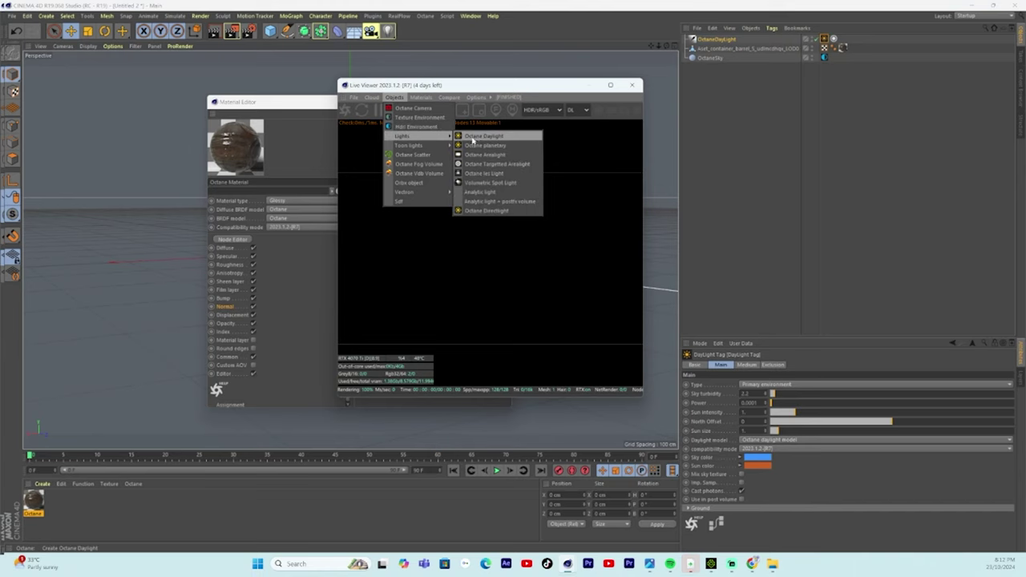
{"action": "left_click", "coordinate": [477, 155]}
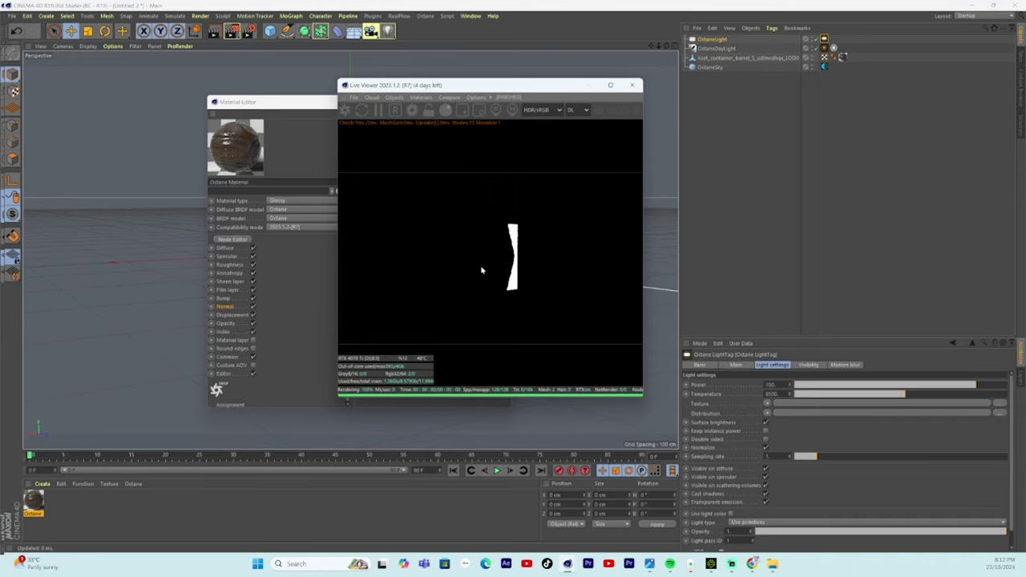
Step: Clear the viewport of floating windows, pitch the area light about -85° and place it above the barrel at about X 79, Y 234, Z 7 cm
{"action": "left_click_drag", "start_coordinate": [546, 85], "coordinate": [757, 97]}
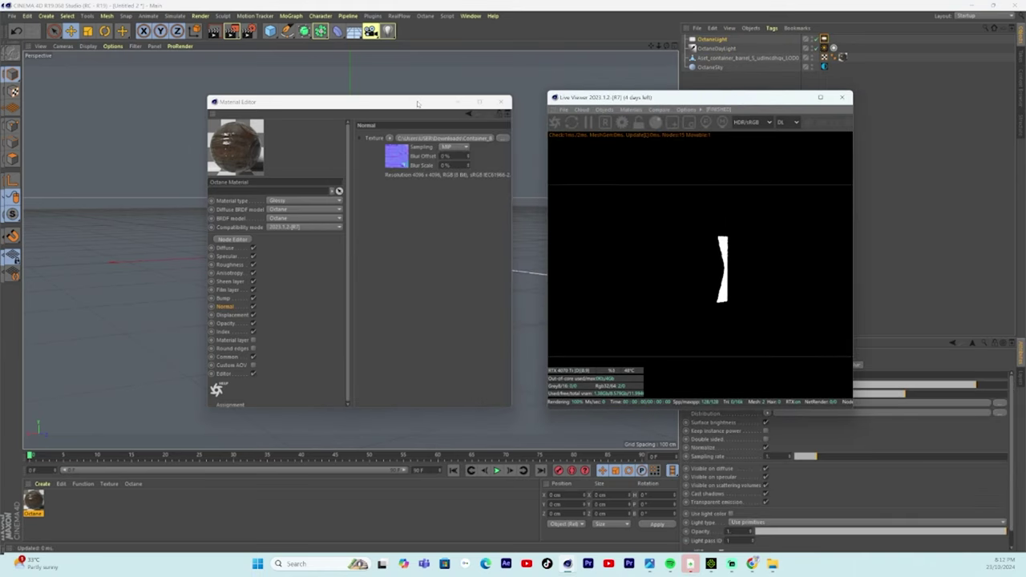
{"action": "left_click_drag", "start_coordinate": [416, 104], "coordinate": [132, 84]}
{"action": "left_click_drag", "start_coordinate": [348, 162], "coordinate": [325, 56]}
{"action": "key", "text": "r"}
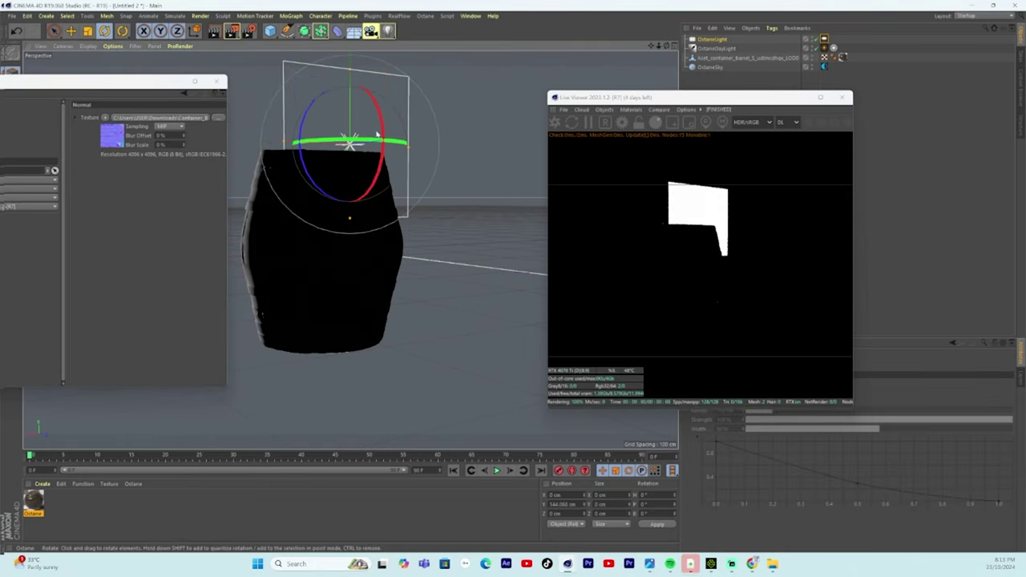
{"action": "left_click_drag", "start_coordinate": [383, 118], "coordinate": [389, 356]}
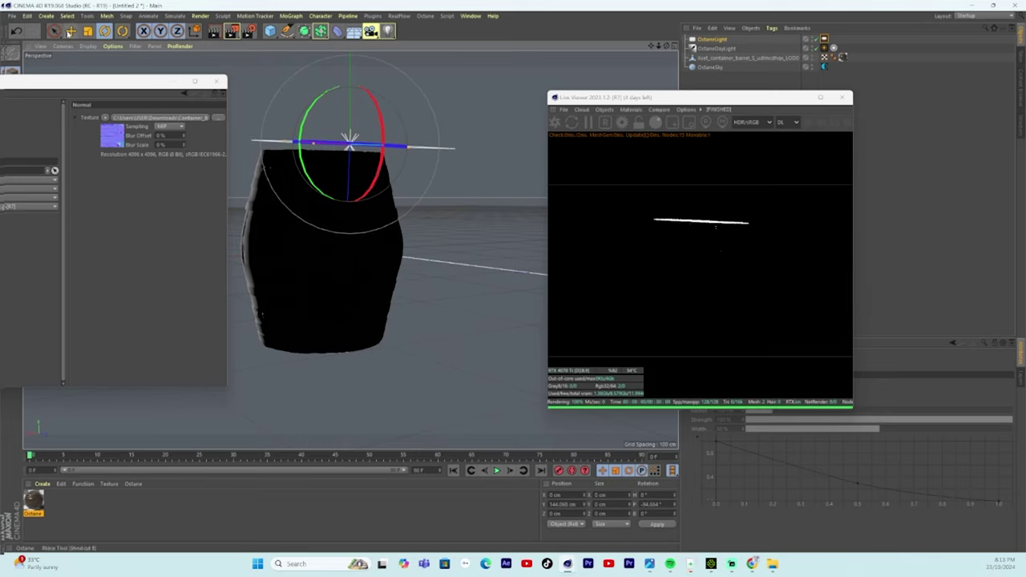
{"action": "key", "text": "e"}
{"action": "left_click_drag", "start_coordinate": [313, 183], "coordinate": [263, 185]}
{"action": "left_click_drag", "start_coordinate": [293, 231], "coordinate": [297, 140]}
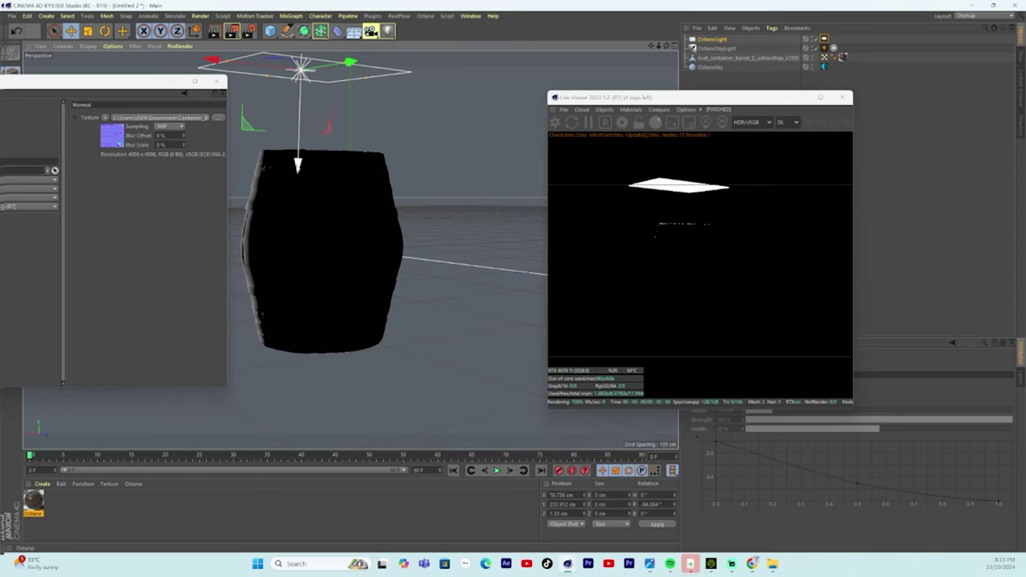
Step: Disable both the daylight and the area light, toggling the area light off and on to compare its effect on the rendered barrel
{"action": "left_click", "coordinate": [815, 49]}
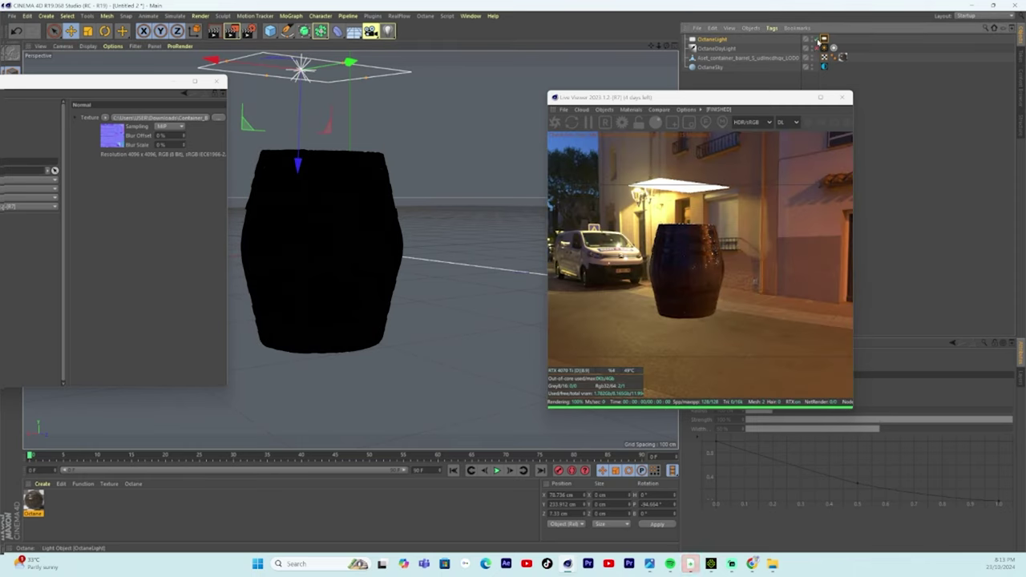
{"action": "left_click", "coordinate": [815, 40]}
{"action": "left_click", "coordinate": [815, 40]}
{"action": "left_click", "coordinate": [817, 40]}
{"action": "left_click", "coordinate": [817, 40]}
{"action": "left_click", "coordinate": [817, 40]}
{"action": "left_click", "coordinate": [817, 40]}
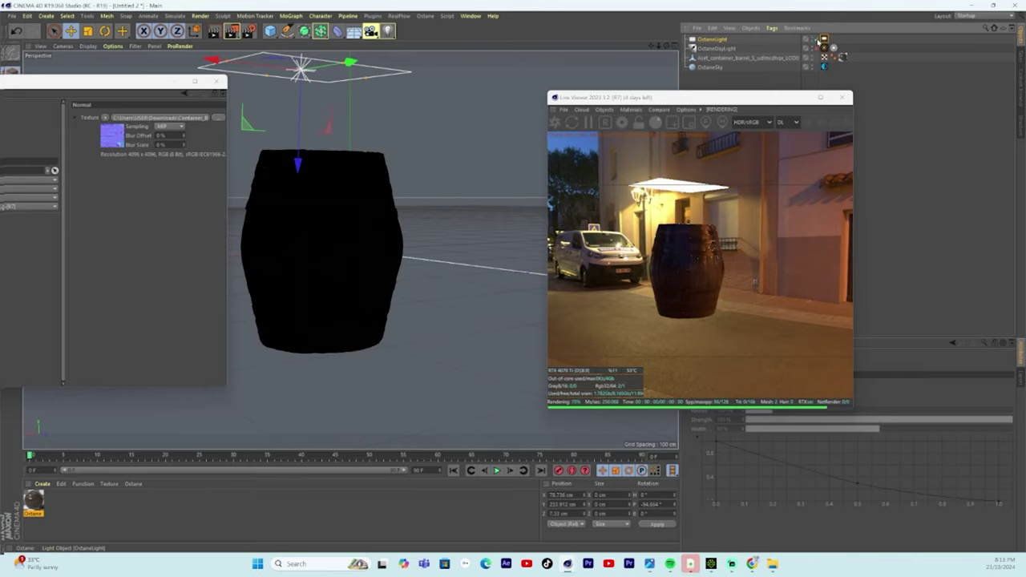
{"action": "left_click", "coordinate": [714, 49]}
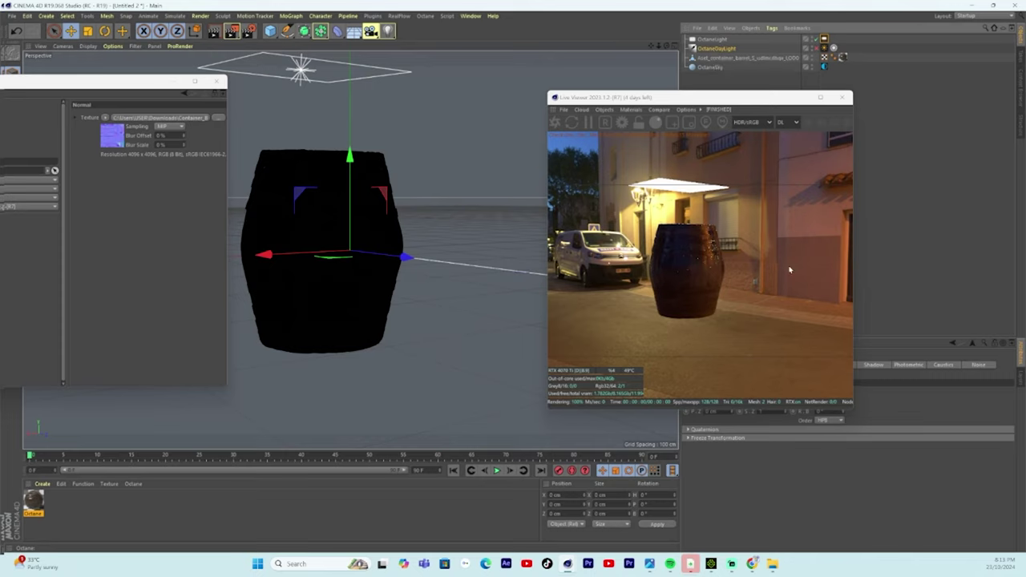
{"action": "left_click", "coordinate": [815, 41]}
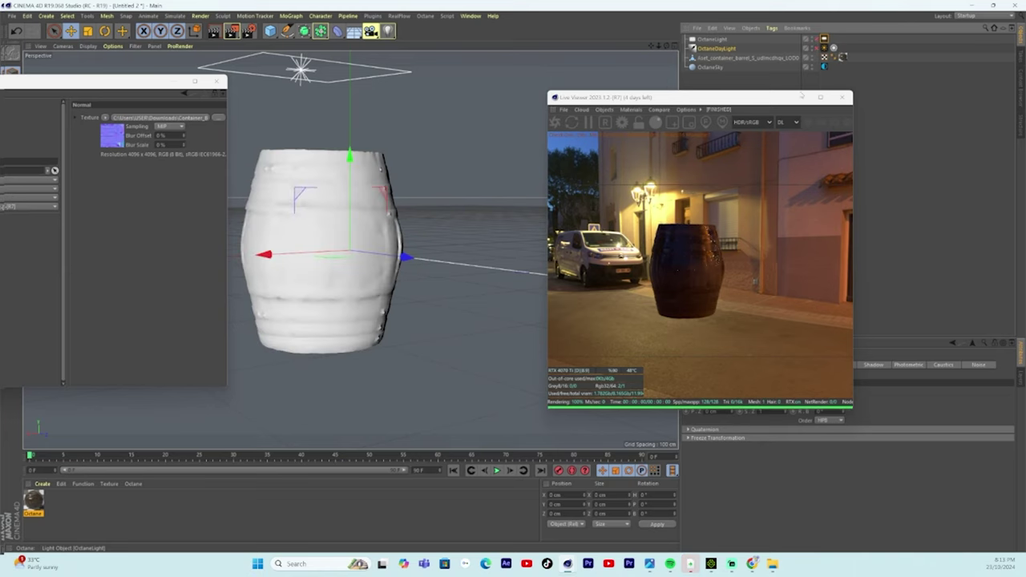
Step: Bring the Material Editor back into view and load udlmcdhqx_4K_Specular.jpg as the barrel material's Specular texture
{"action": "left_click", "coordinate": [32, 501]}
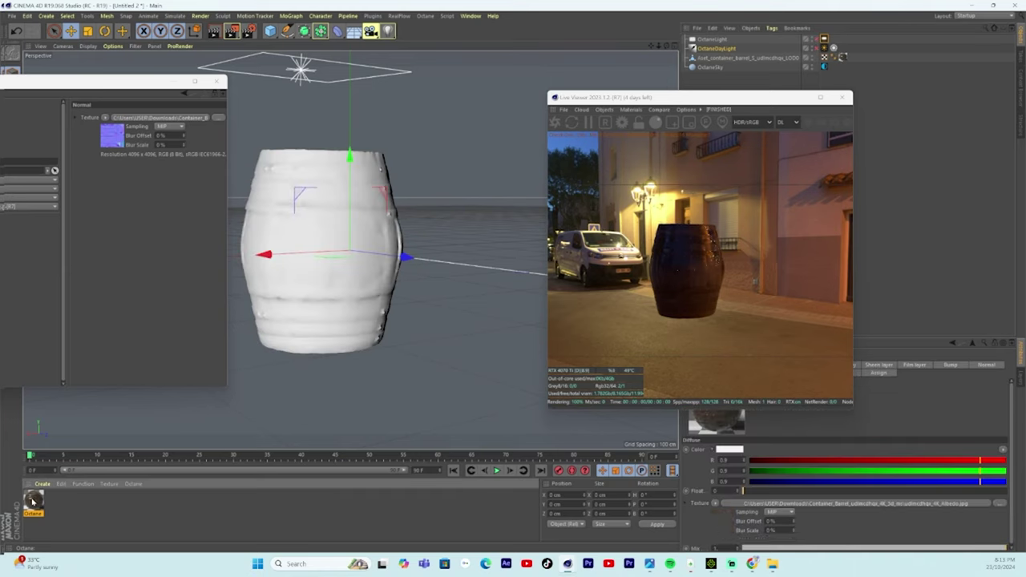
{"action": "left_click_drag", "start_coordinate": [80, 83], "coordinate": [356, 97]}
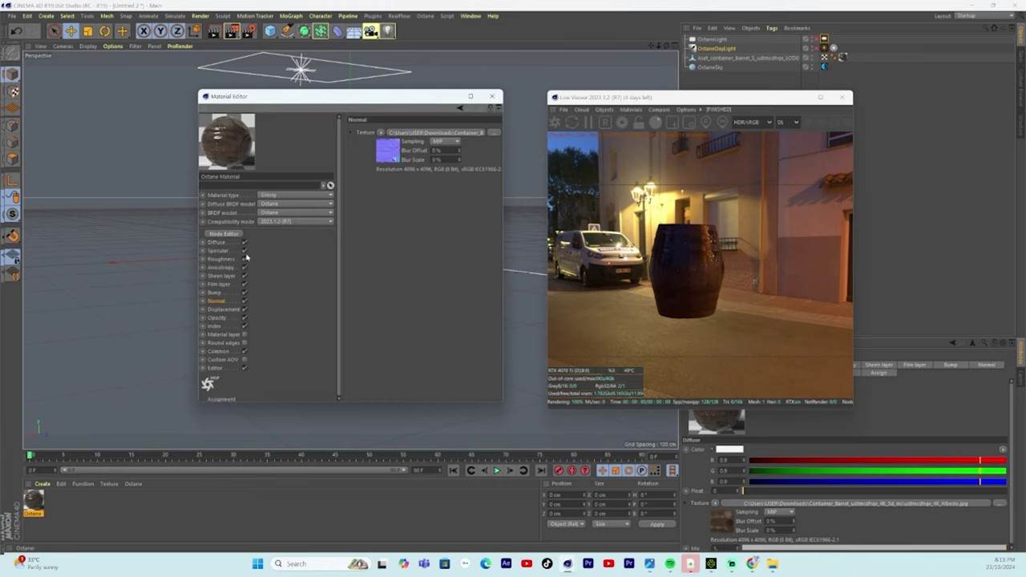
{"action": "left_click", "coordinate": [218, 251]}
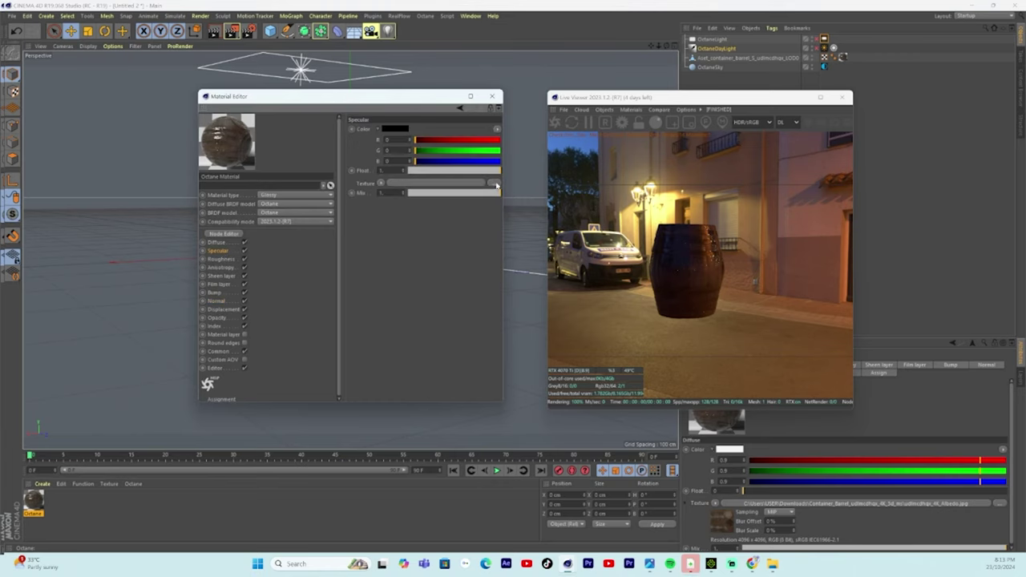
{"action": "left_click", "coordinate": [494, 184]}
{"action": "left_click", "coordinate": [642, 96]}
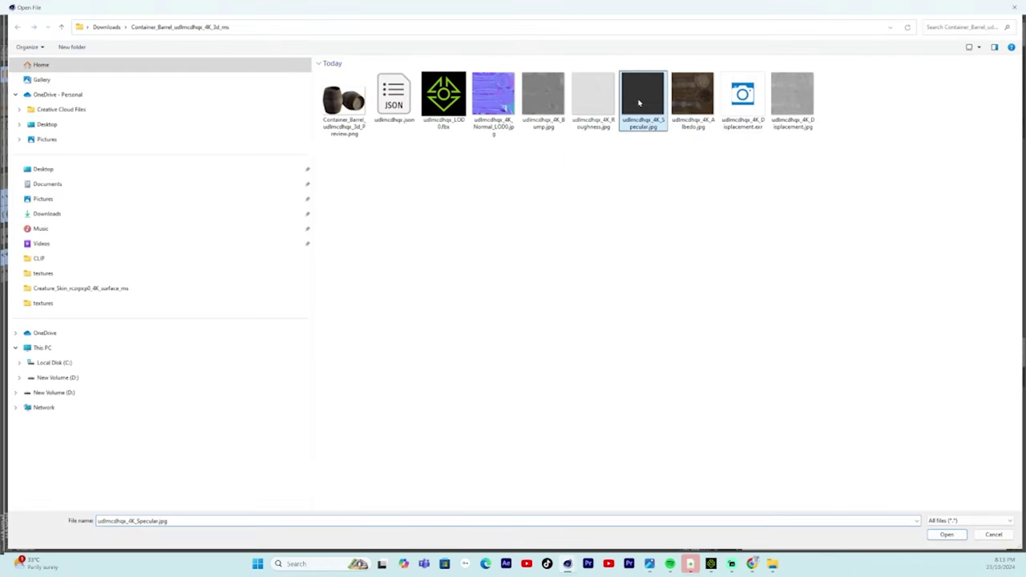
{"action": "left_click", "coordinate": [946, 534]}
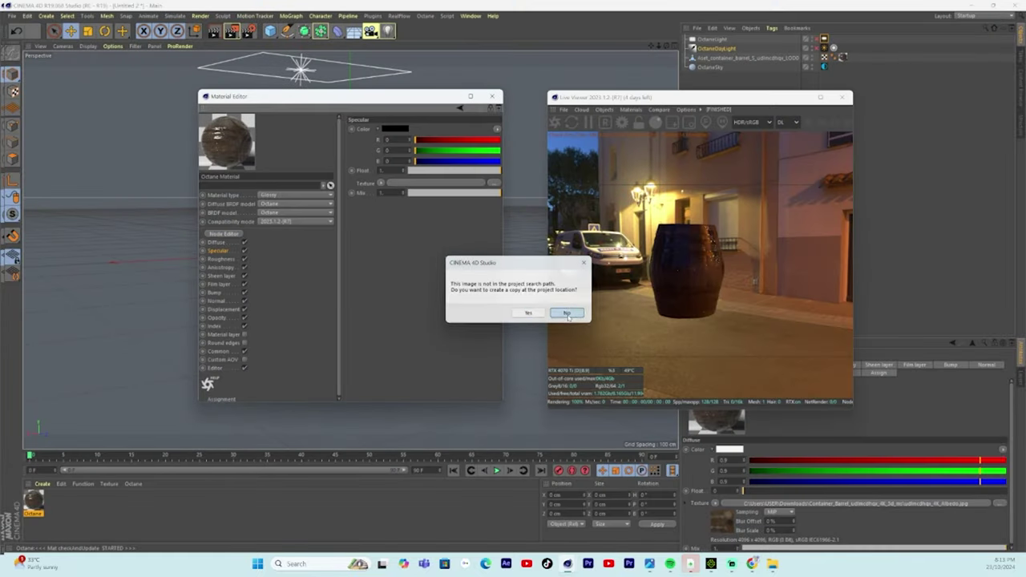
{"action": "left_click", "coordinate": [539, 313]}
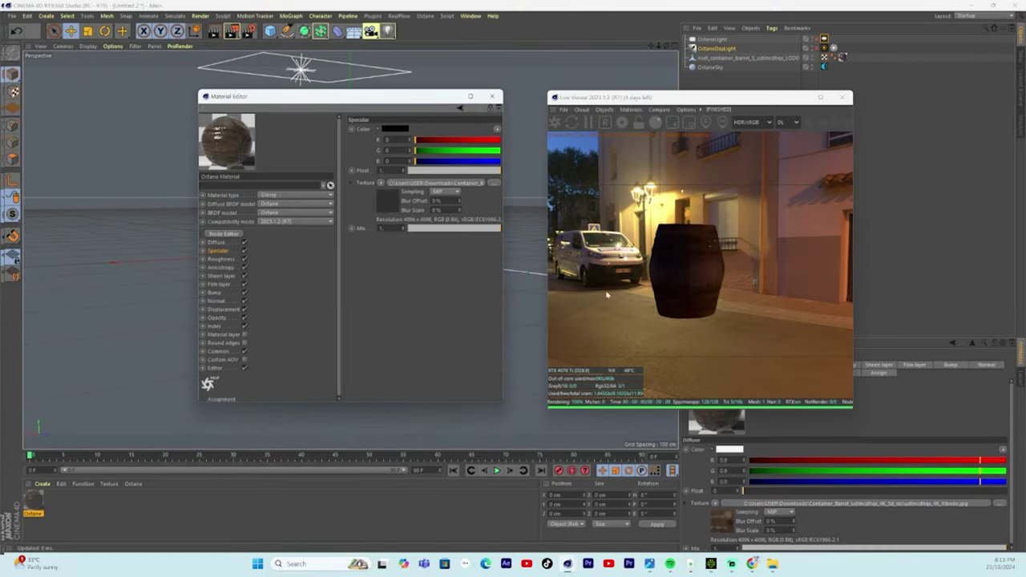
Step: Load udlmcdhqx_4K_Roughness.jpg as the material's Roughness texture, without copying it to the project
{"action": "left_click", "coordinate": [227, 260]}
{"action": "left_click", "coordinate": [492, 183]}
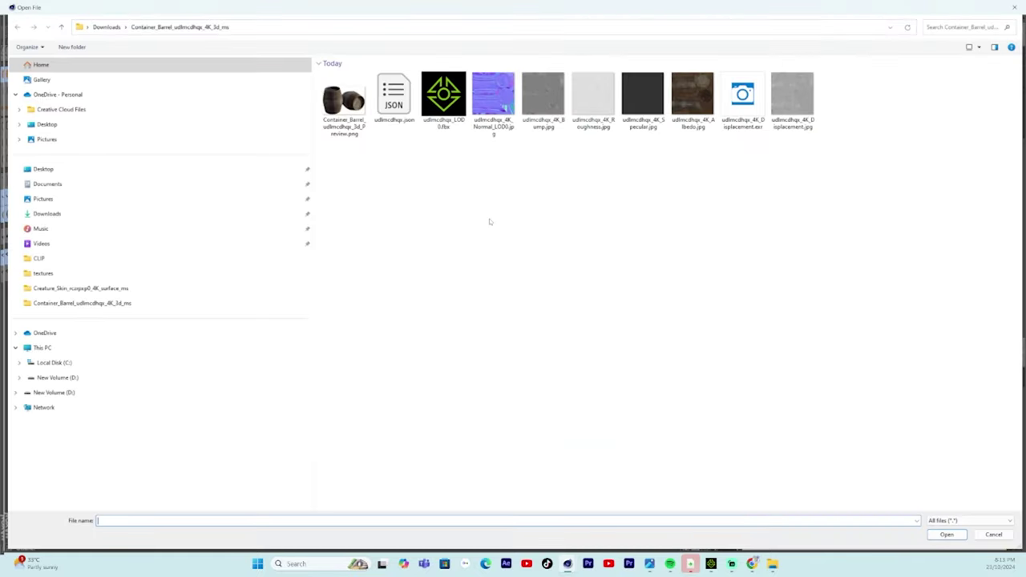
{"action": "left_click", "coordinate": [593, 100]}
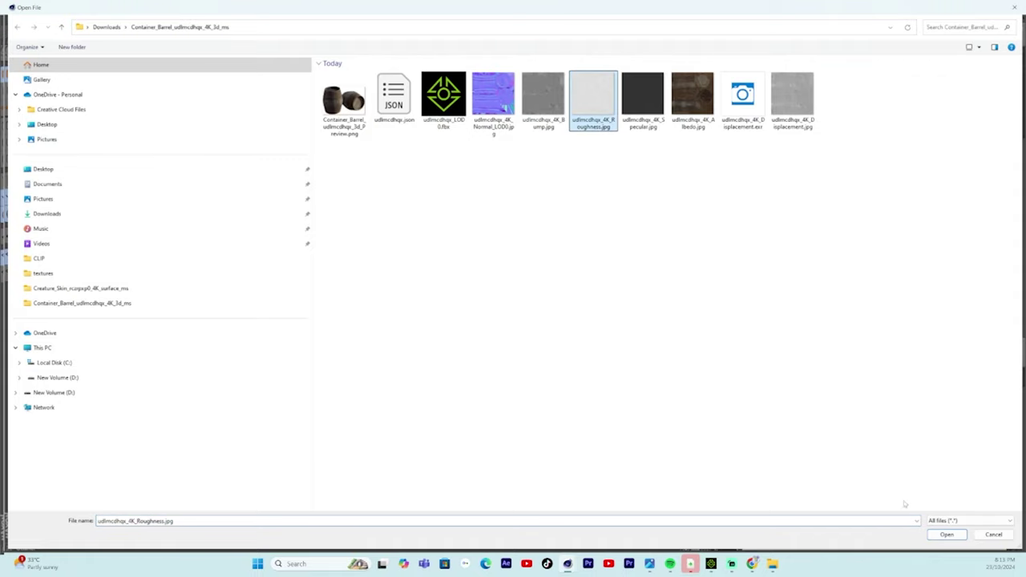
{"action": "left_click", "coordinate": [946, 533]}
{"action": "left_click", "coordinate": [566, 313]}
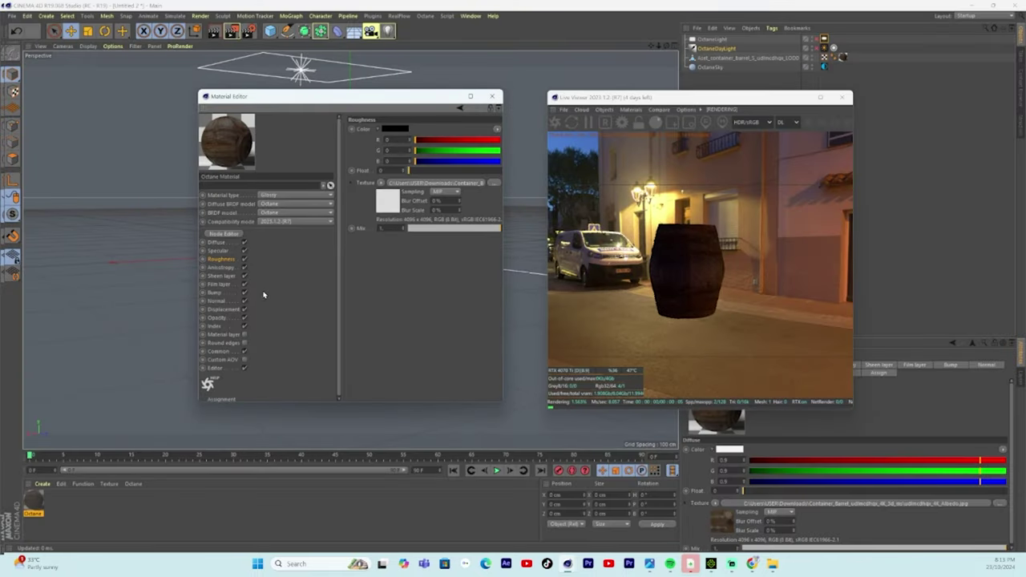
Step: Load udlmcdhqx_4K_Bump.jpg as the material's Bump texture, without copying it to the project
{"action": "left_click", "coordinate": [216, 293]}
{"action": "left_click", "coordinate": [492, 142]}
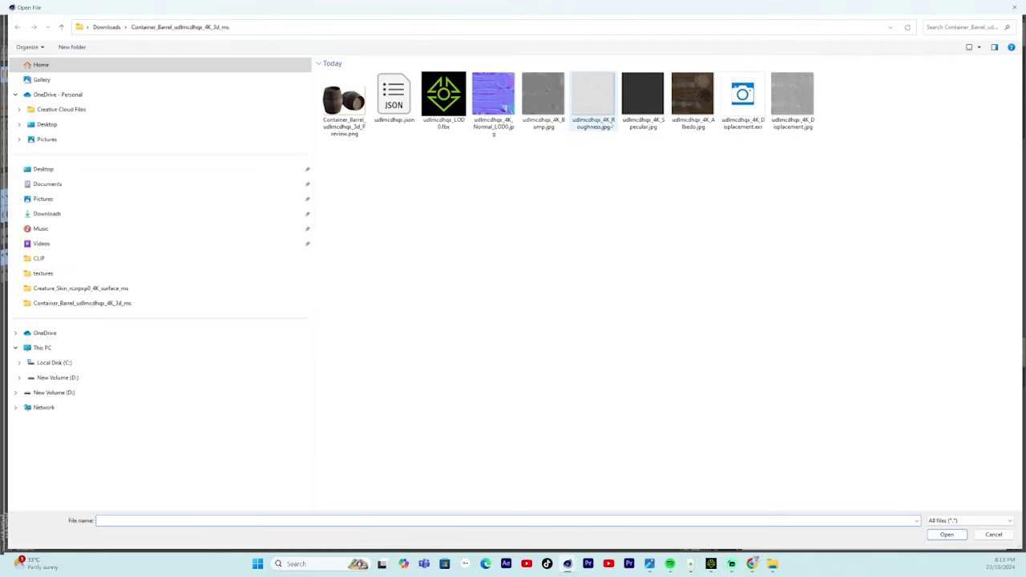
{"action": "left_click", "coordinate": [543, 107]}
{"action": "left_click", "coordinate": [945, 535]}
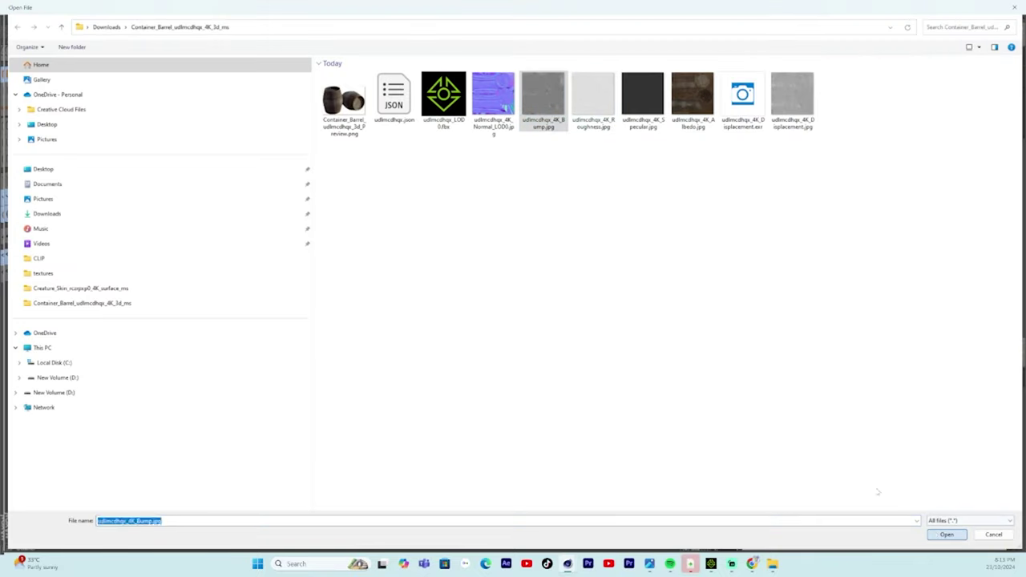
{"action": "left_click", "coordinate": [567, 314]}
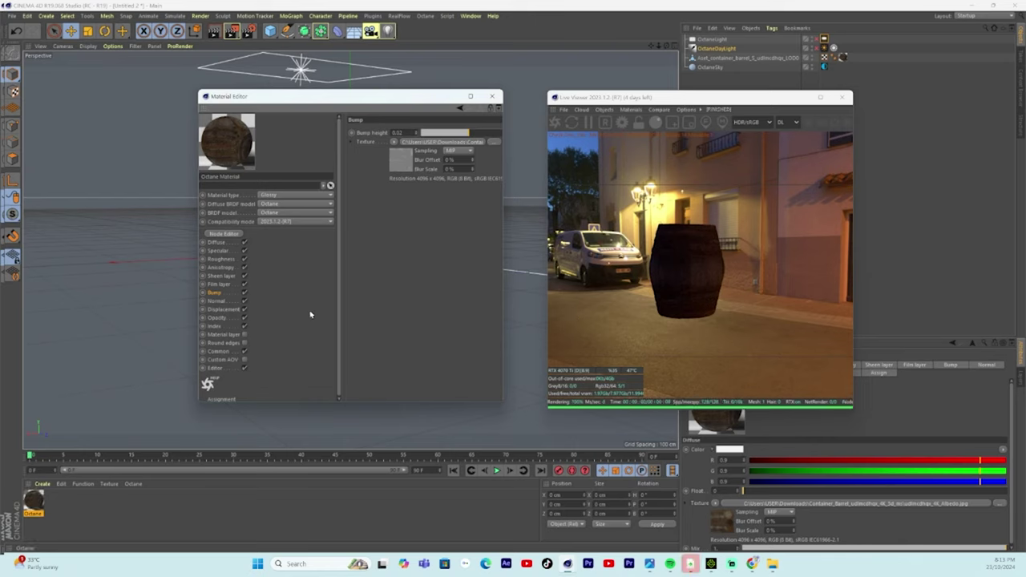
Step: Disable the barrel material's Specular, Roughness and Bump channels and open its node graph in a maximized window
{"action": "left_click", "coordinate": [244, 251]}
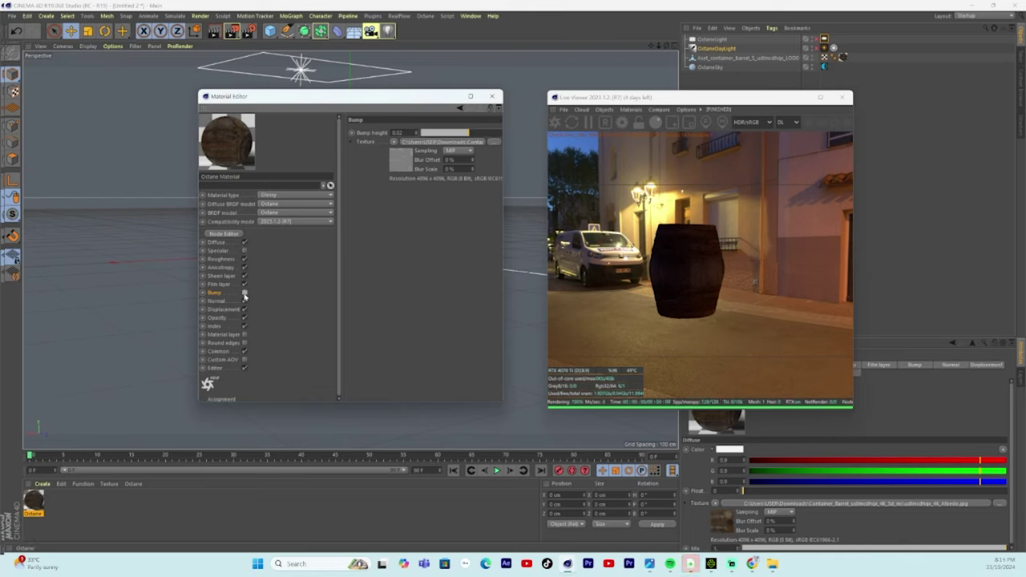
{"action": "left_click", "coordinate": [244, 260]}
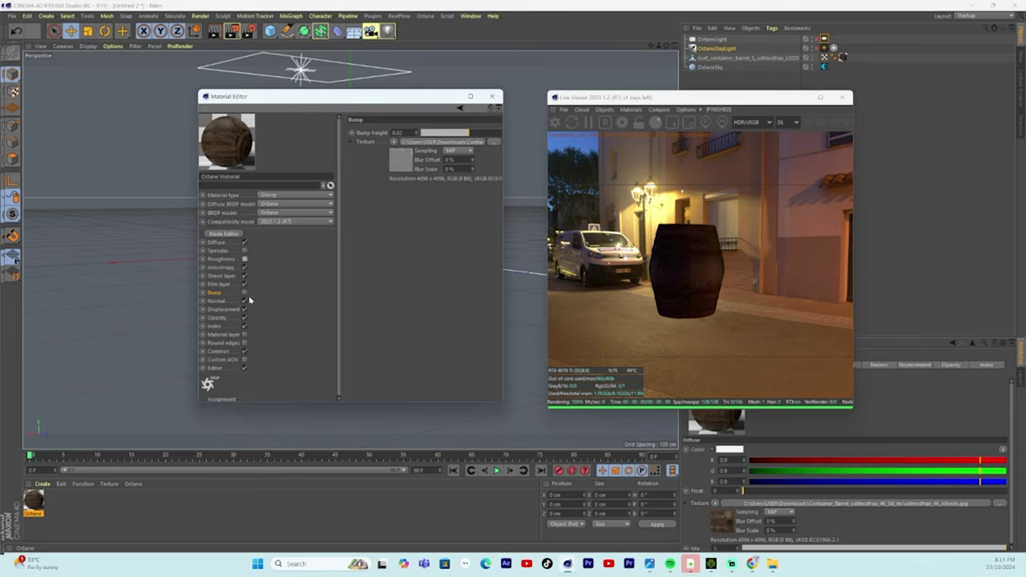
{"action": "left_click", "coordinate": [225, 234]}
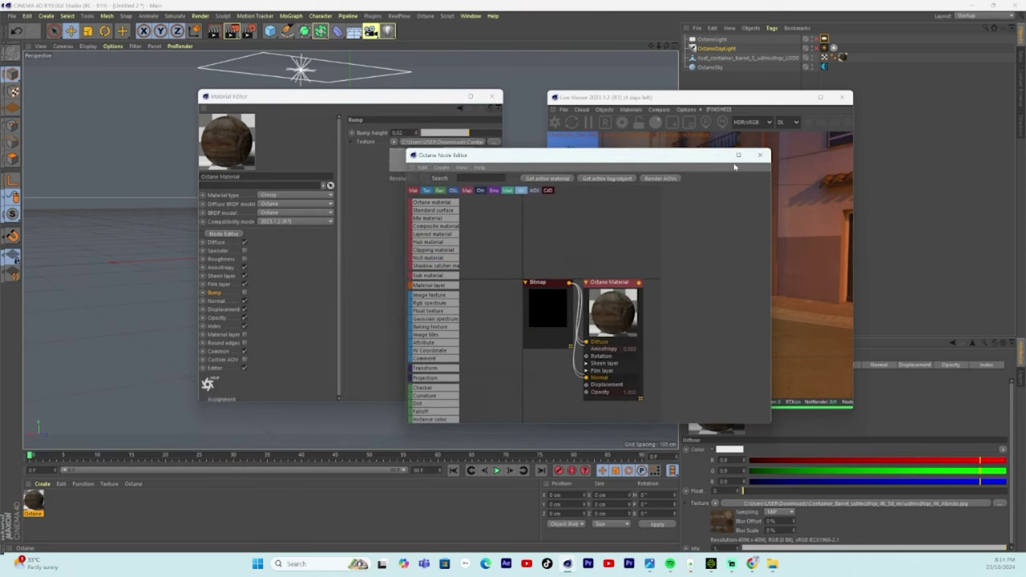
{"action": "left_click", "coordinate": [737, 155]}
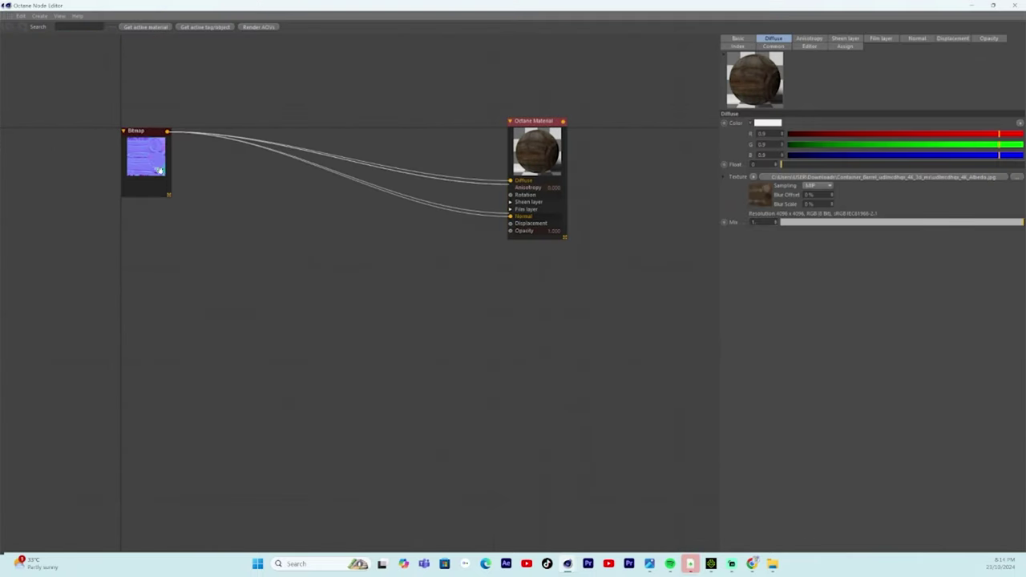
Step: Spread out the stacked bitmap nodes, disconnect the albedo texture from the material's Diffuse input and move the material node
{"action": "left_click_drag", "start_coordinate": [151, 152], "coordinate": [341, 356]}
{"action": "left_click_drag", "start_coordinate": [142, 155], "coordinate": [277, 258]}
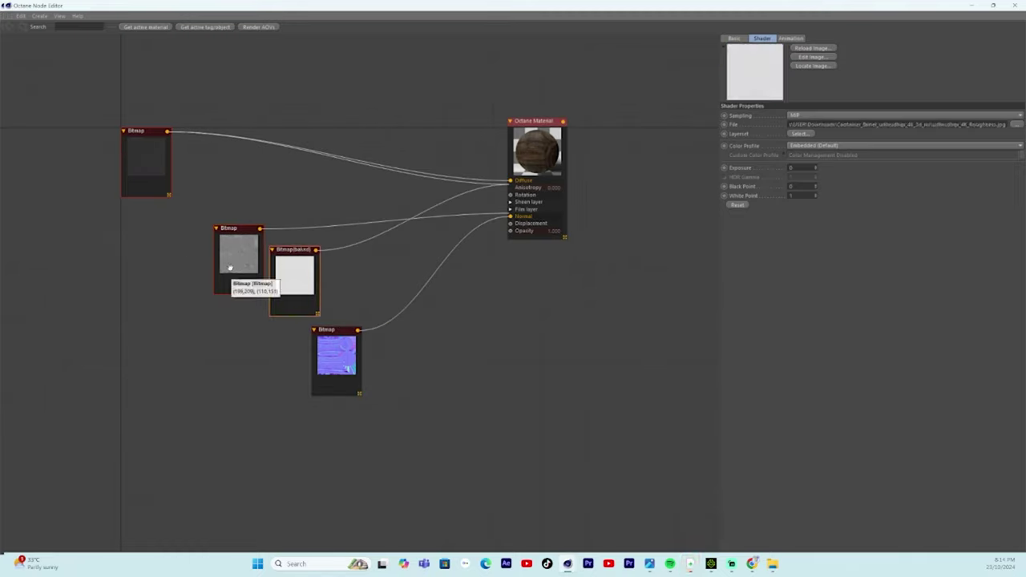
{"action": "left_click", "coordinate": [146, 160]}
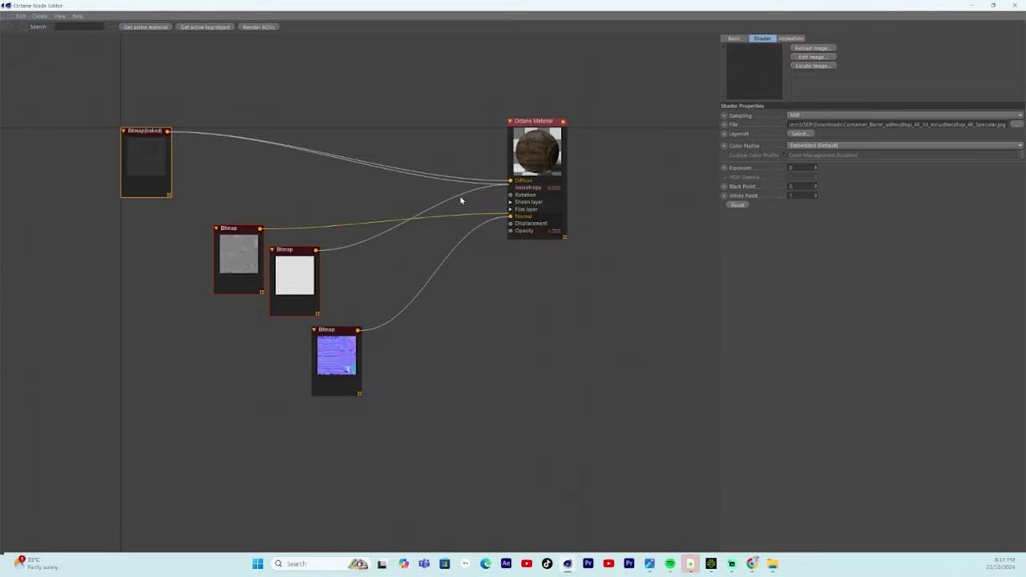
{"action": "left_click_drag", "start_coordinate": [510, 182], "coordinate": [405, 185]}
{"action": "left_click_drag", "start_coordinate": [486, 200], "coordinate": [466, 168]}
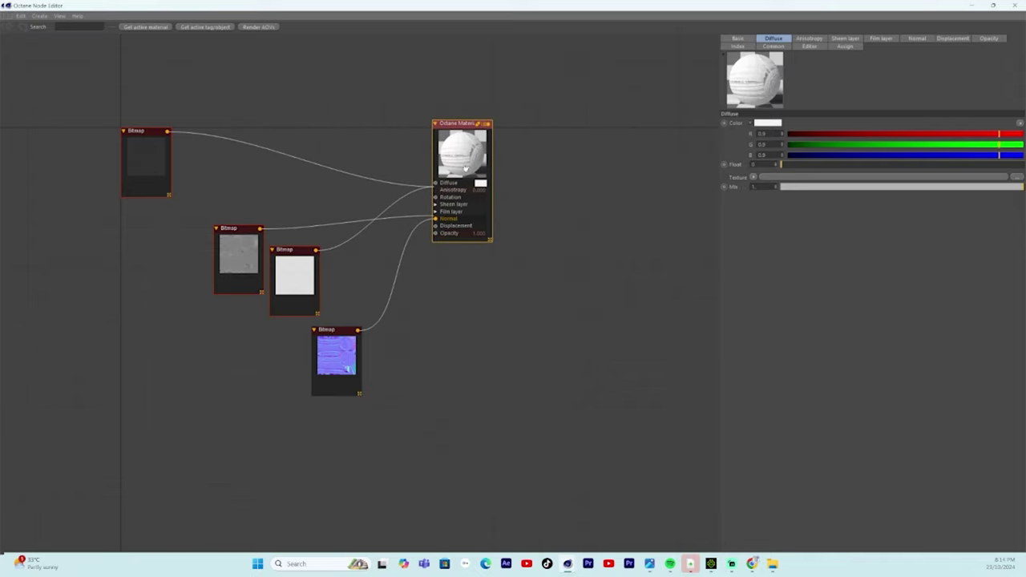
Step: Close the node and material editors and delete the barrel's Octane material
{"action": "left_click", "coordinate": [1015, 5]}
{"action": "left_click", "coordinate": [492, 97]}
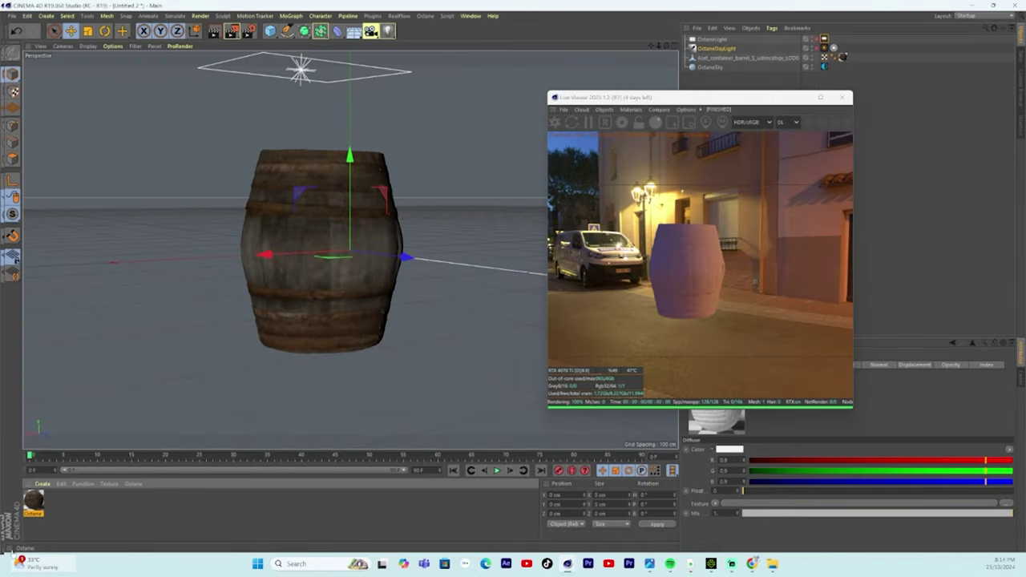
{"action": "key", "text": "Delete"}
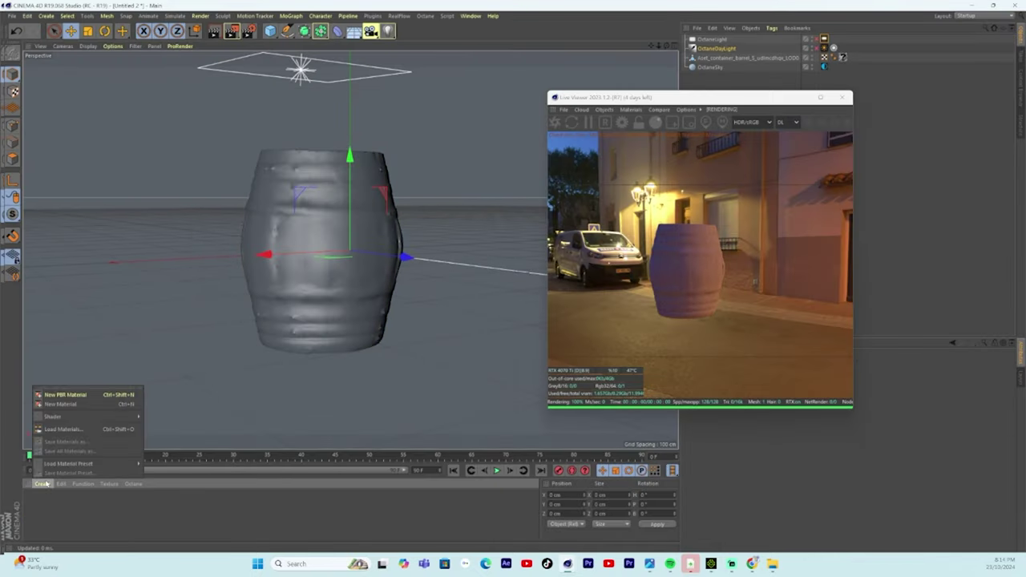
Step: Create a new Octane Material and set its material type to Glossy
{"action": "left_click", "coordinate": [42, 483]}
{"action": "mouse_move", "coordinate": [120, 415]}
{"action": "mouse_move", "coordinate": [156, 406]}
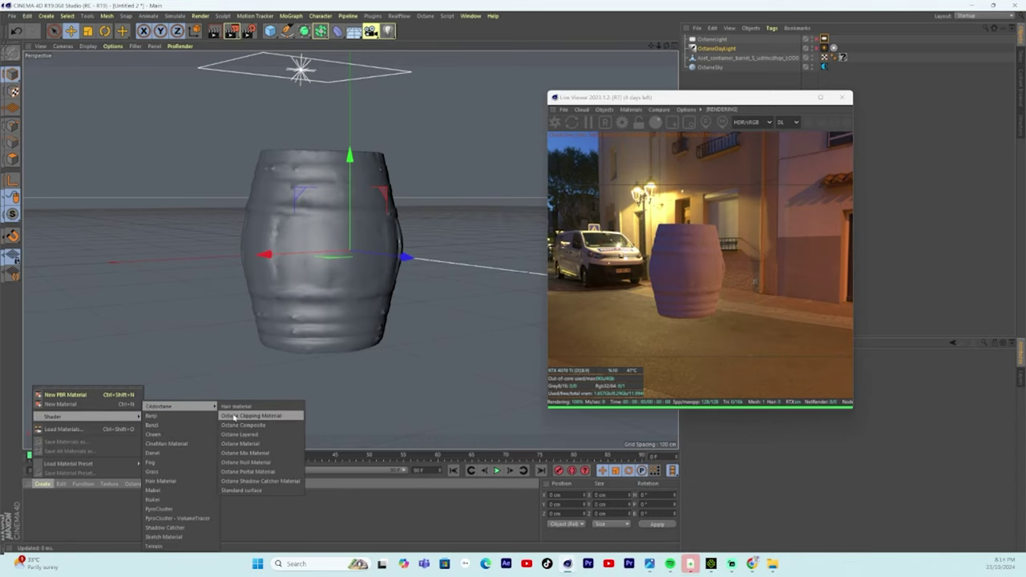
{"action": "left_click", "coordinate": [240, 443]}
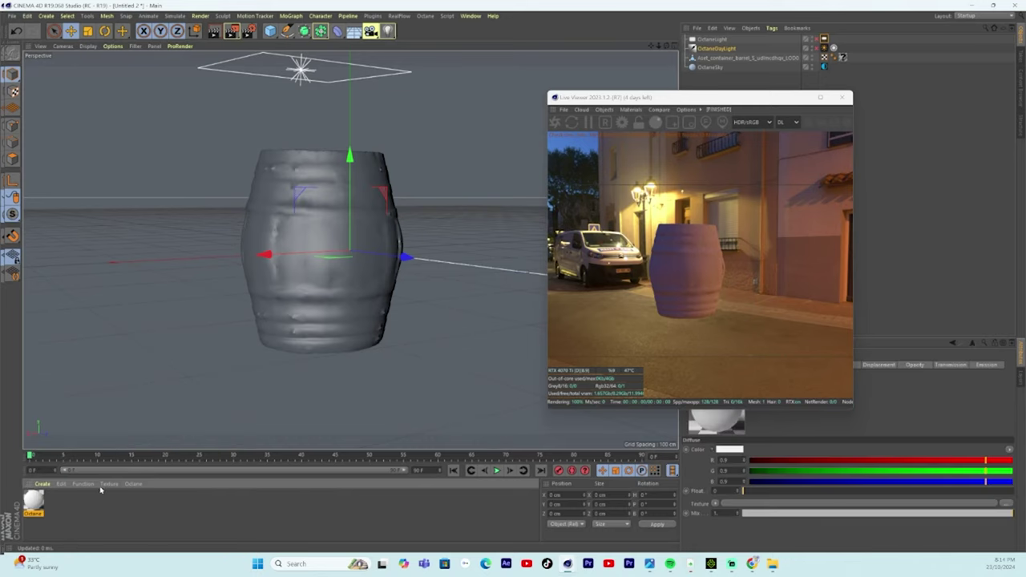
{"action": "double_click", "coordinate": [33, 500]}
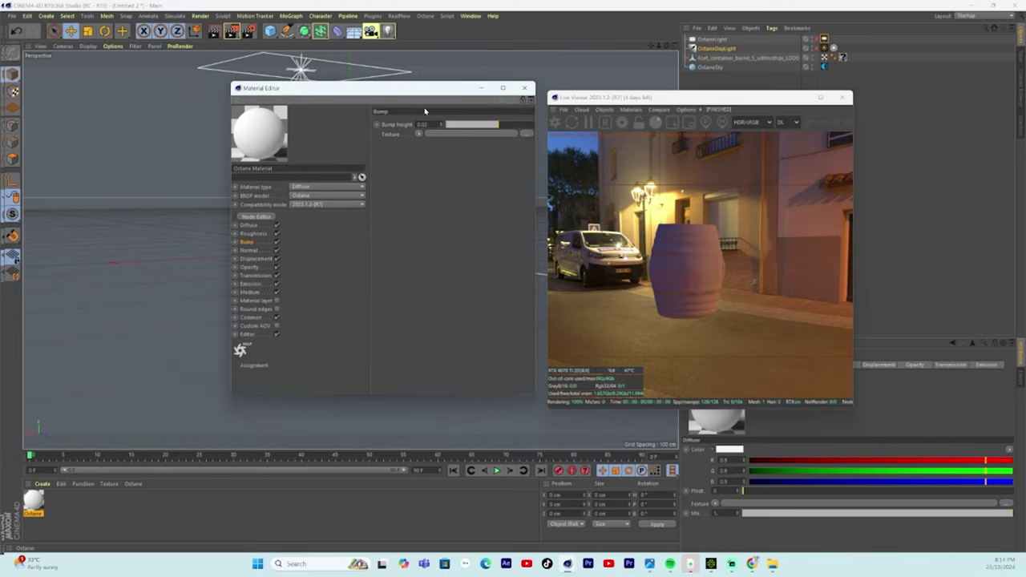
{"action": "left_click", "coordinate": [249, 225]}
{"action": "left_click", "coordinate": [319, 189]}
{"action": "left_click", "coordinate": [320, 203]}
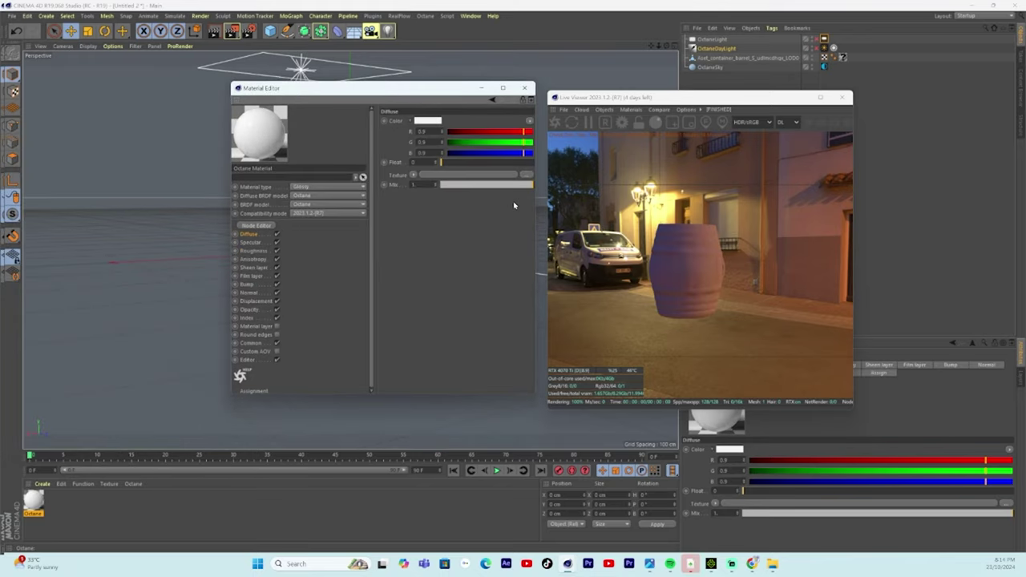
Step: Load udlmcdhqx_4K_Albedo.jpg as the new material's Diffuse texture, without copying it to the project
{"action": "left_click", "coordinate": [526, 177]}
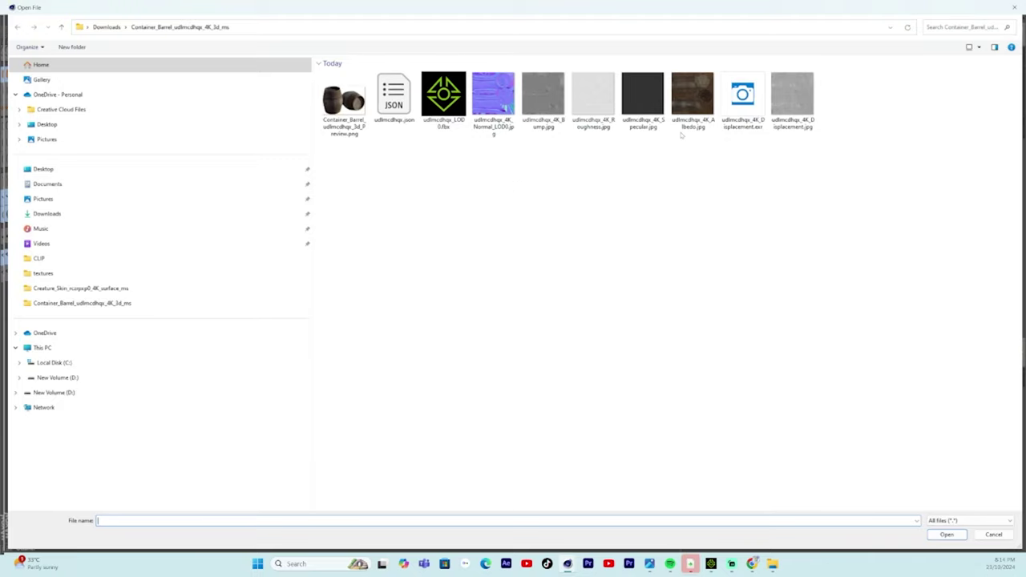
{"action": "left_click", "coordinate": [692, 100]}
{"action": "left_click", "coordinate": [946, 534]}
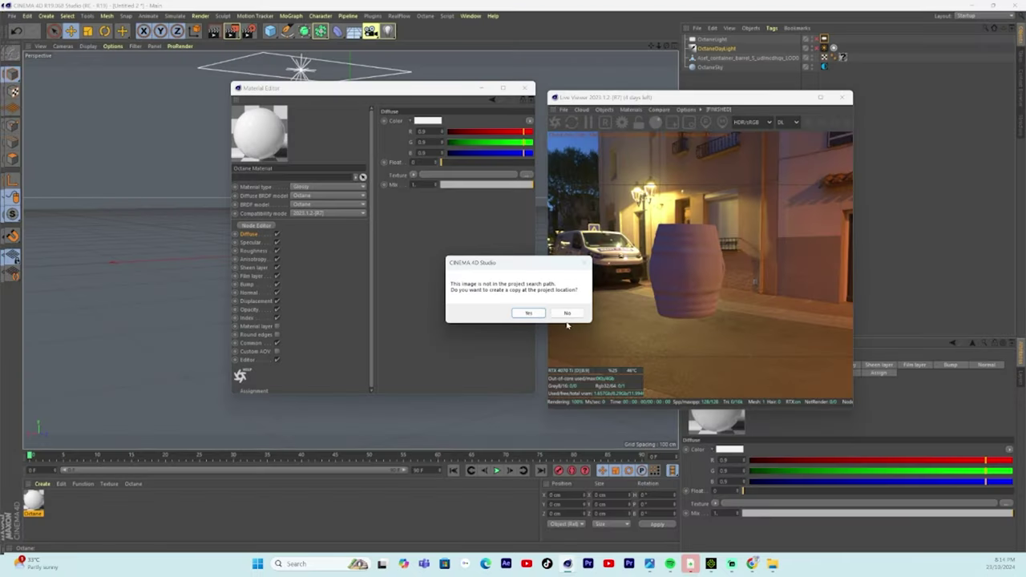
{"action": "left_click", "coordinate": [568, 315]}
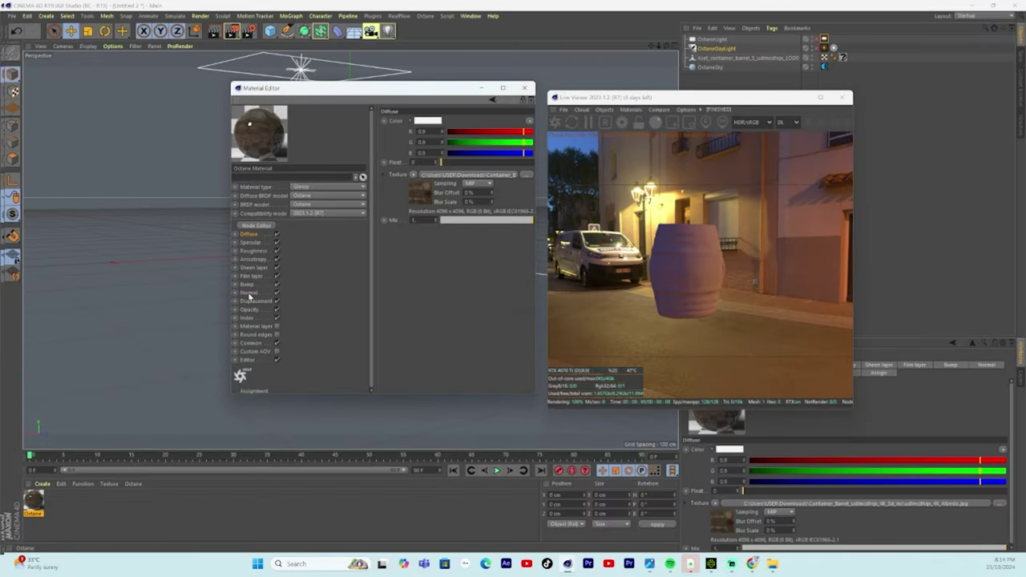
Step: Load udlmcdhqx_4K_Normal_LOD0.jpg as the Normal texture without copying it to the project, and apply the material to the barrel
{"action": "left_click", "coordinate": [249, 293]}
{"action": "left_click", "coordinate": [525, 126]}
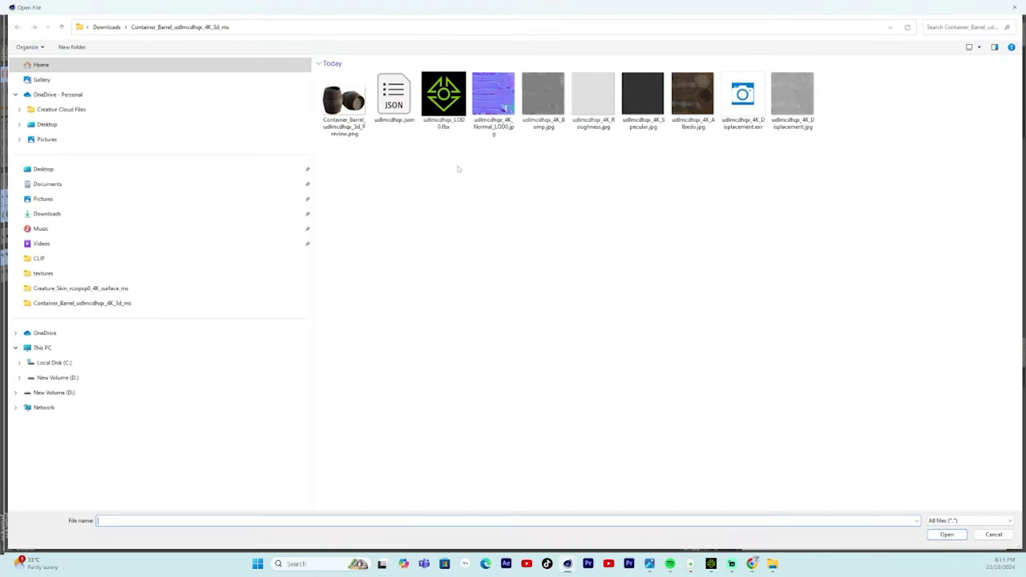
{"action": "left_click", "coordinate": [493, 102]}
{"action": "left_click", "coordinate": [947, 535]}
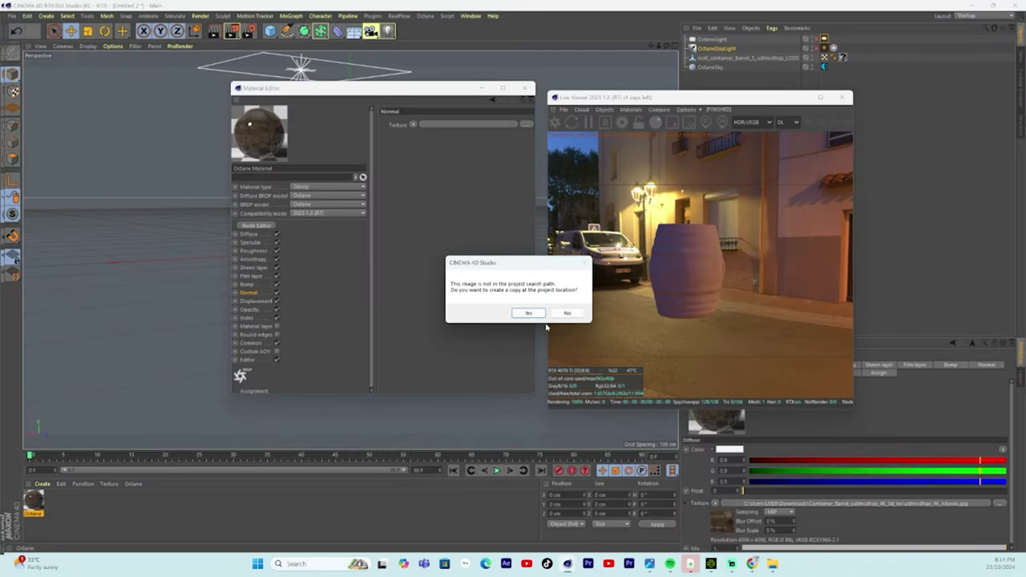
{"action": "left_click", "coordinate": [567, 315]}
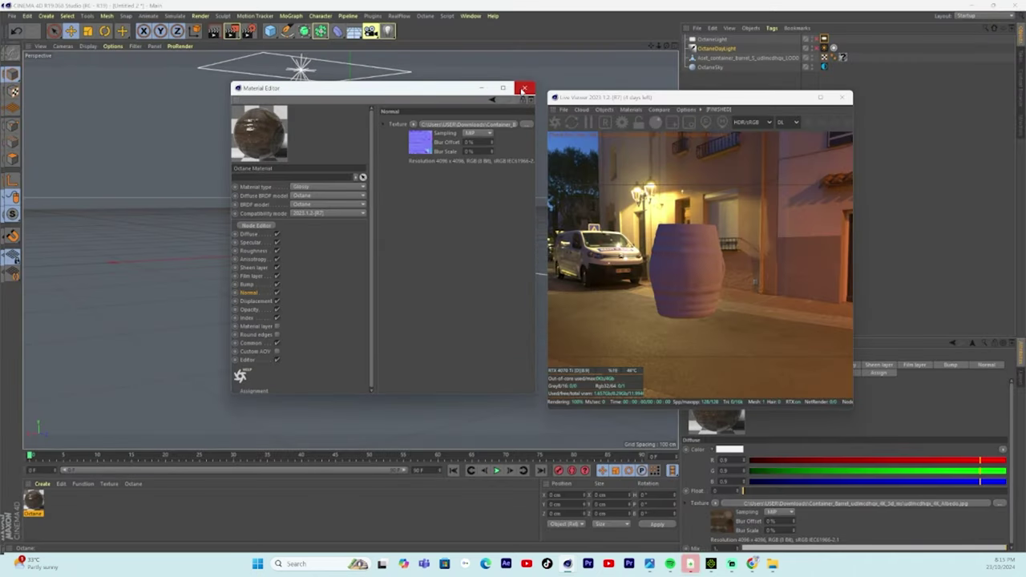
{"action": "left_click", "coordinate": [524, 87]}
{"action": "left_click_drag", "start_coordinate": [283, 353], "coordinate": [366, 260]}
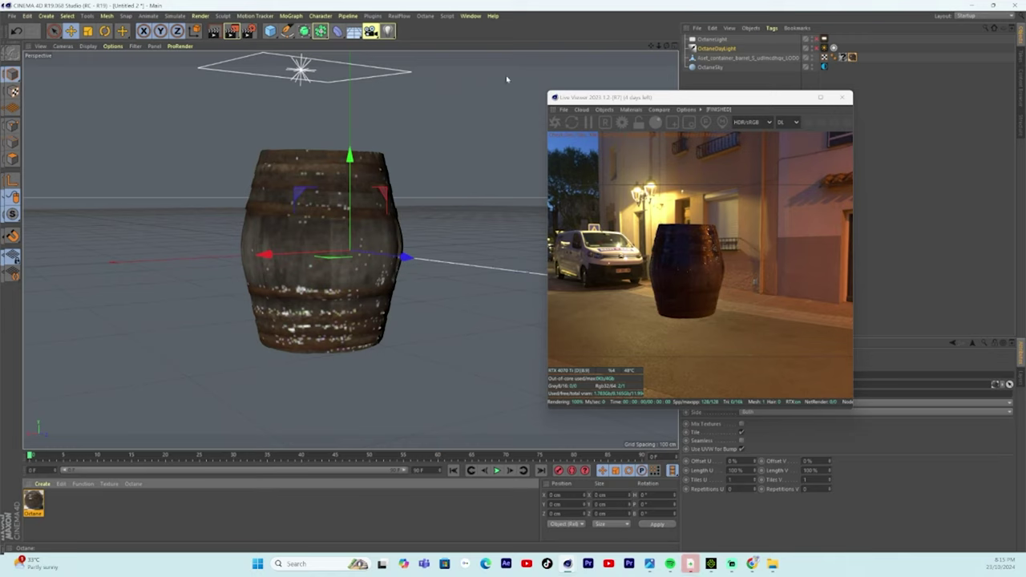
Step: Add a plane, lower it about 185 cm so it lies under the barrel, and enlarge it to about 930 cm square
{"action": "left_click", "coordinate": [270, 30]}
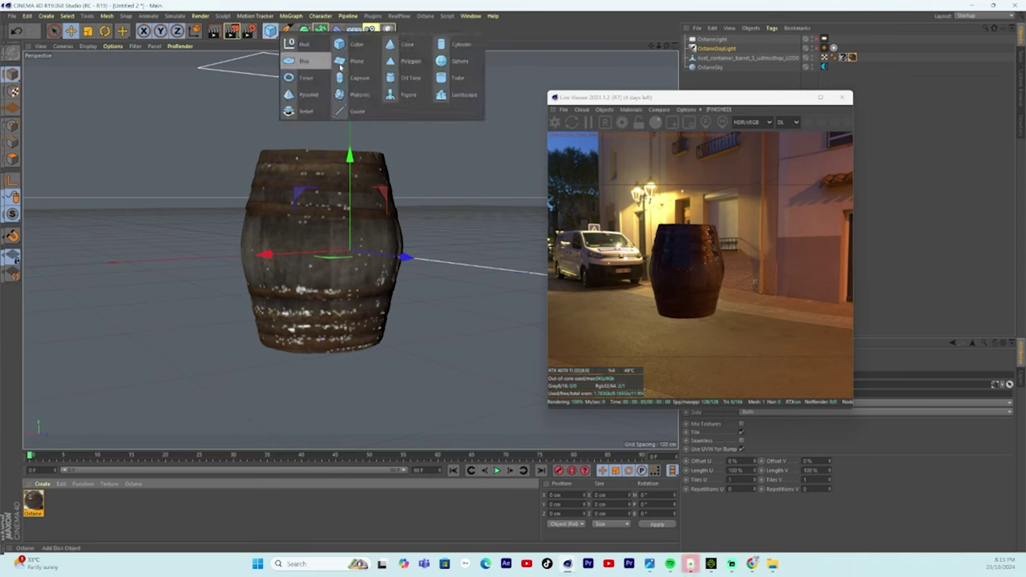
{"action": "left_click", "coordinate": [356, 61]}
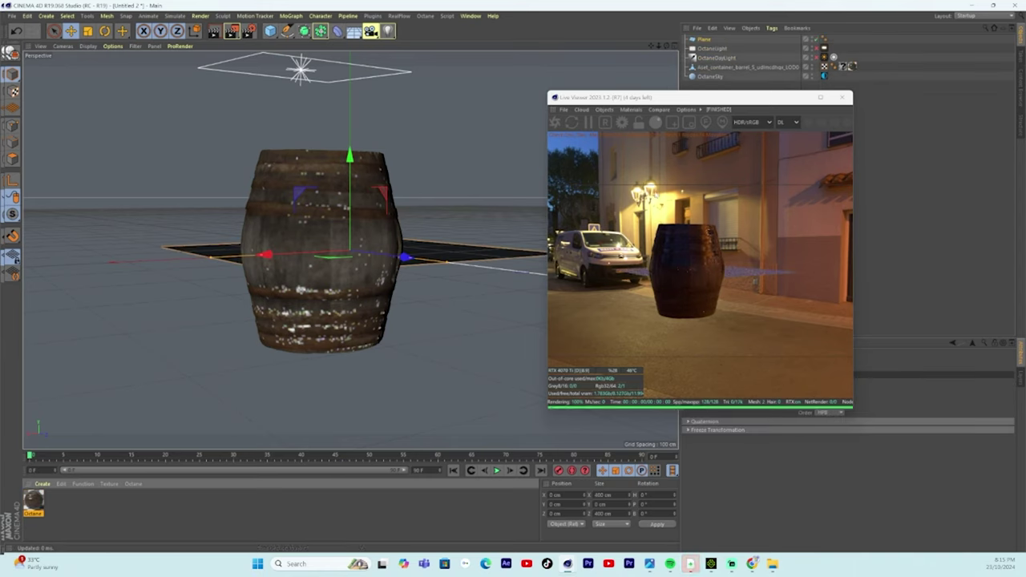
{"action": "left_click_drag", "start_coordinate": [349, 160], "coordinate": [168, 418]}
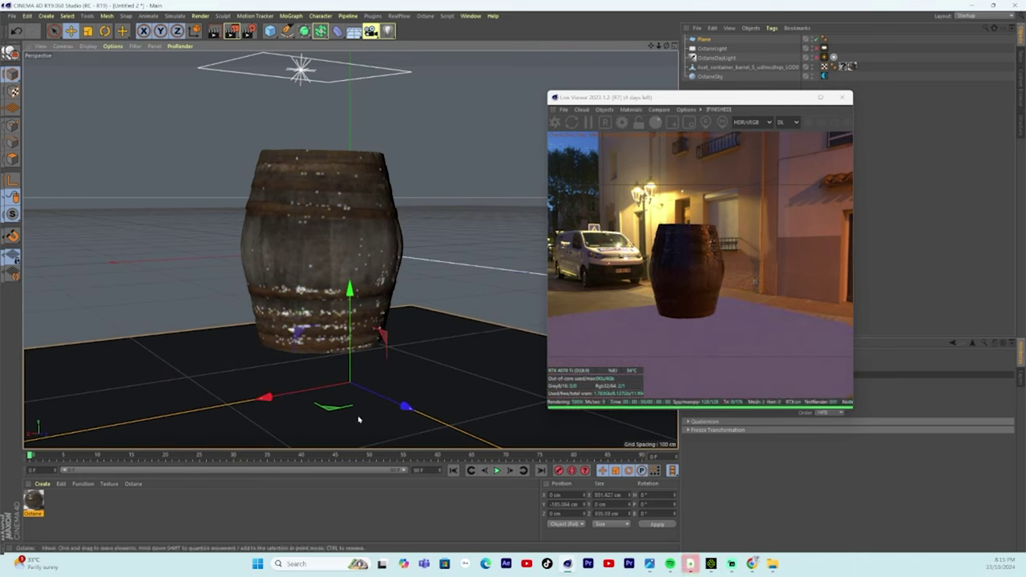
Step: Stretch the plane to about 1715 by 1971 cm and shift it horizontally so it extends around the barrel's base
{"action": "left_click_drag", "start_coordinate": [405, 406], "coordinate": [253, 340]}
{"action": "left_click_drag", "start_coordinate": [331, 363], "coordinate": [433, 442]}
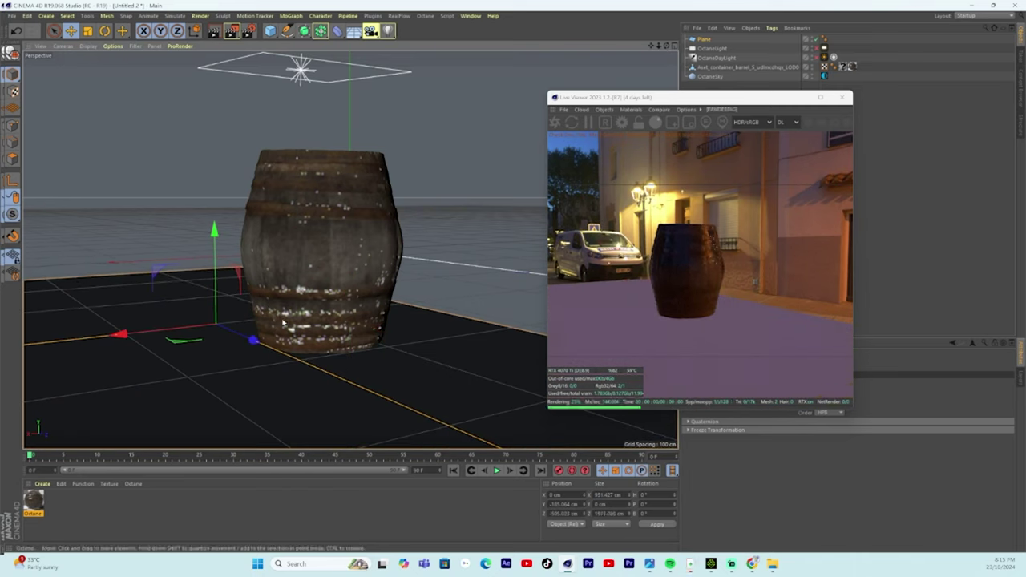
{"action": "left_click_drag", "start_coordinate": [119, 336], "coordinate": [248, 326]}
{"action": "left_click_drag", "start_coordinate": [309, 317], "coordinate": [80, 341]}
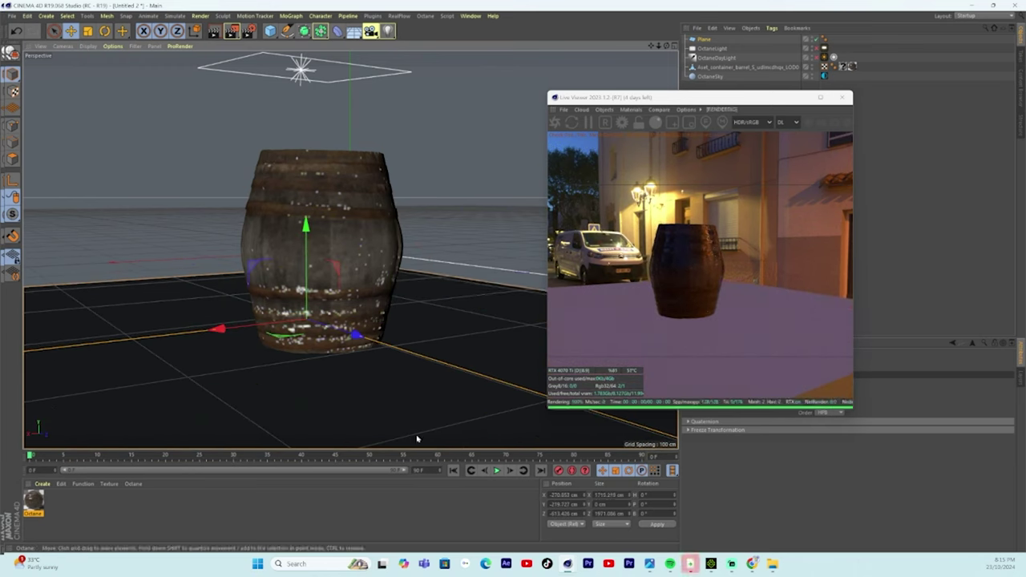
{"action": "left_click_drag", "start_coordinate": [356, 335], "coordinate": [311, 320]}
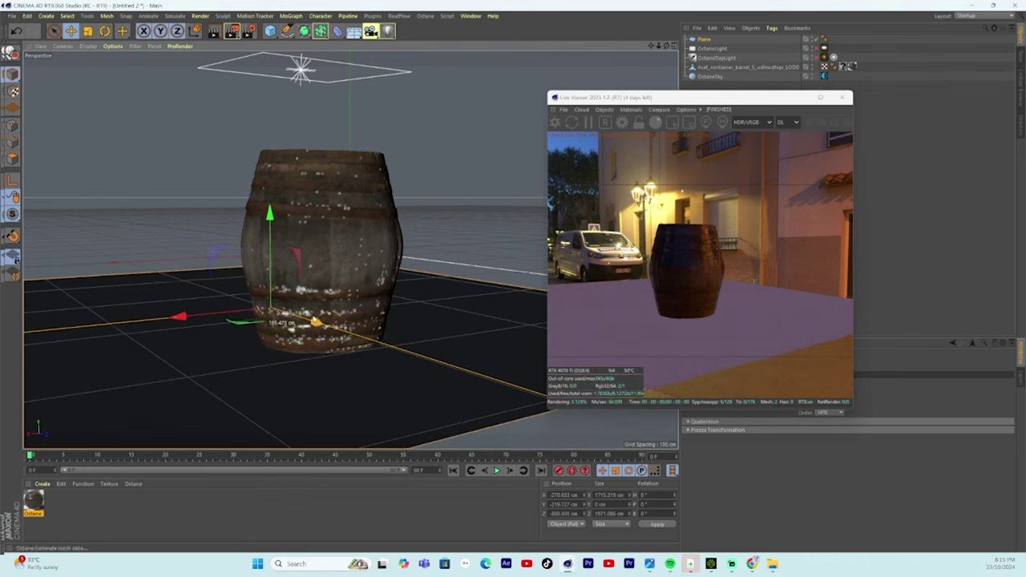
Step: Move the Live Viewer aside, lengthen the plane along Z and reposition it to about X -474, Y -213, Z -1047 cm
{"action": "left_click_drag", "start_coordinate": [668, 99], "coordinate": [736, 75]}
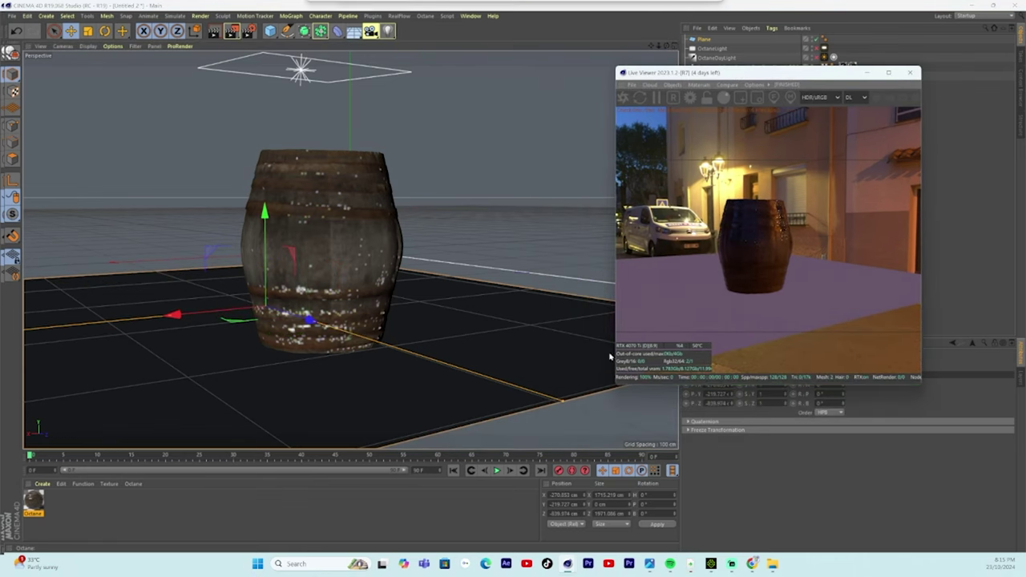
{"action": "left_click_drag", "start_coordinate": [571, 401], "coordinate": [648, 401]}
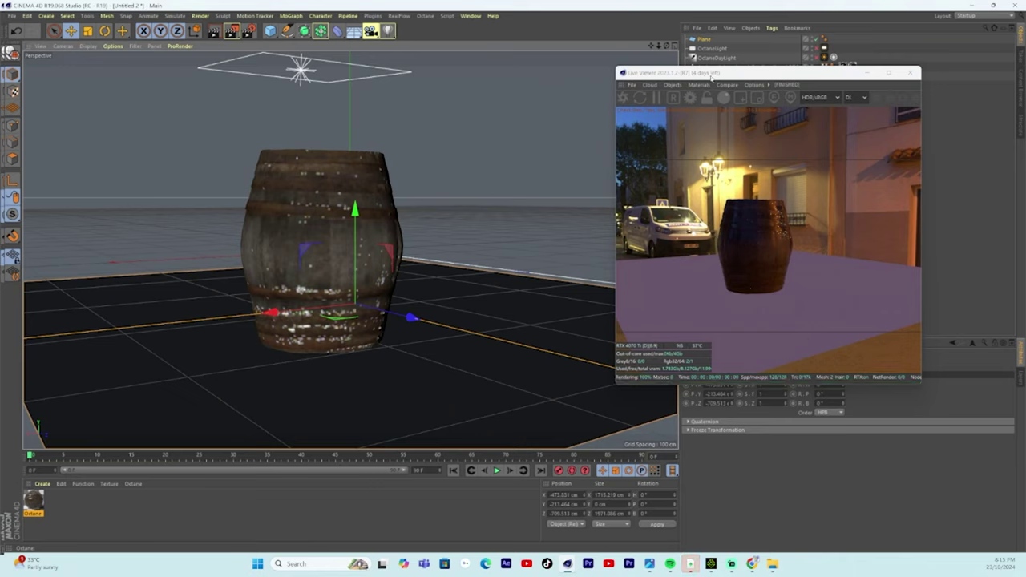
{"action": "left_click_drag", "start_coordinate": [410, 318], "coordinate": [461, 325]}
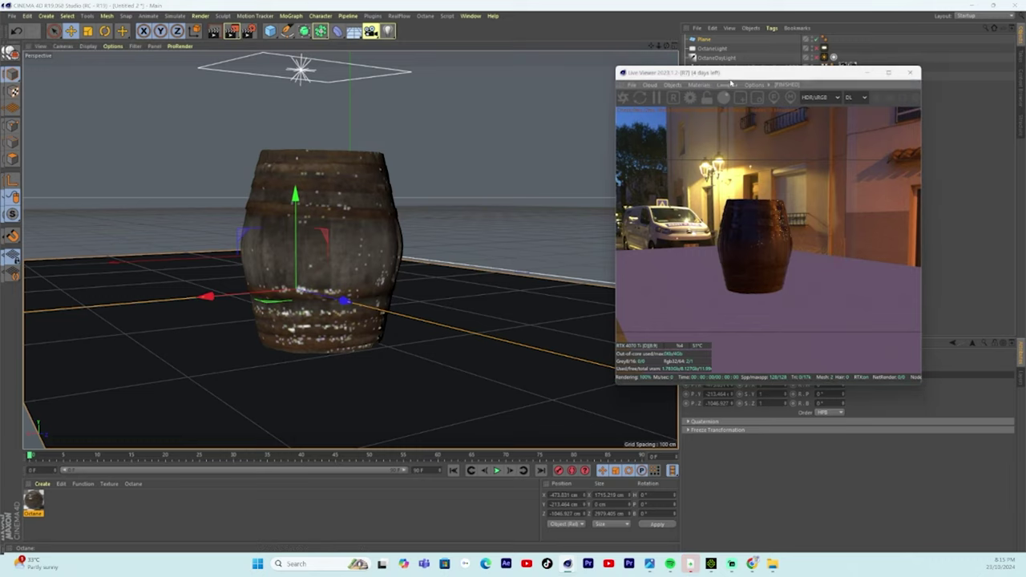
Step: Move the Live Viewer clear of the object list and add a Collider Body simulation tag to the plane
{"action": "left_click_drag", "start_coordinate": [716, 73], "coordinate": [413, 81]}
{"action": "left_click", "coordinate": [704, 43]}
{"action": "right_click", "coordinate": [704, 42]}
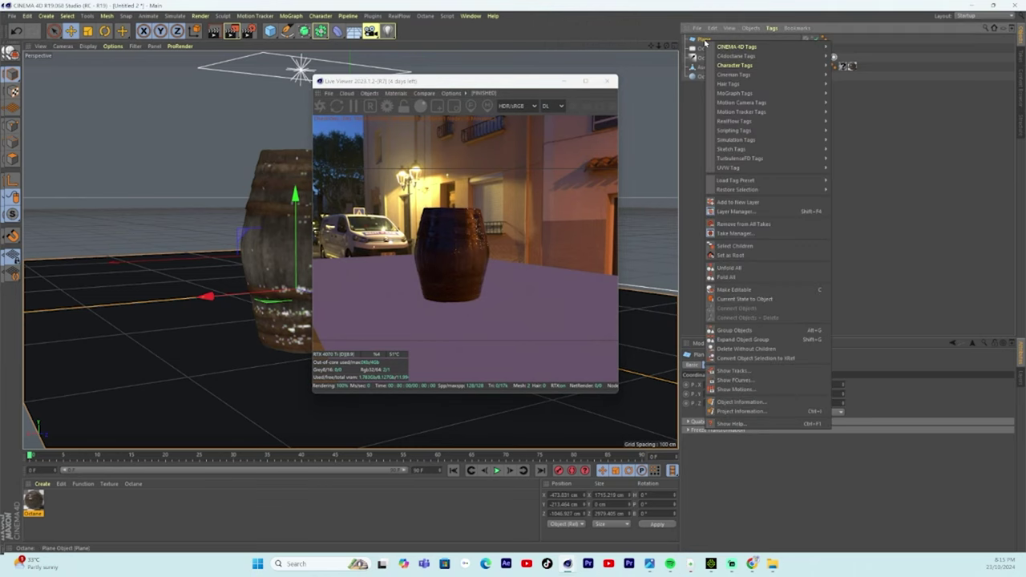
{"action": "mouse_move", "coordinate": [731, 112]}
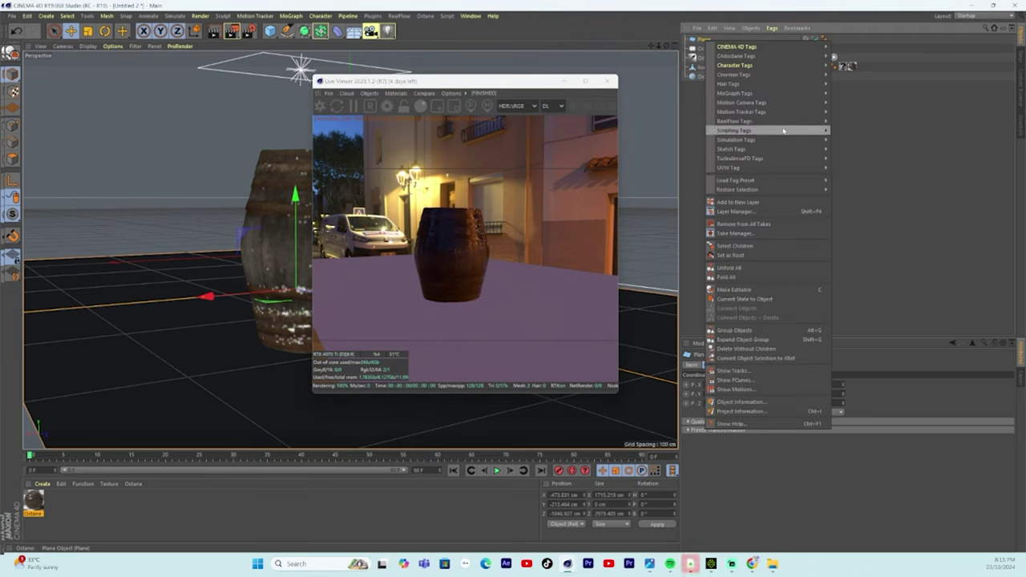
{"action": "mouse_move", "coordinate": [767, 142]}
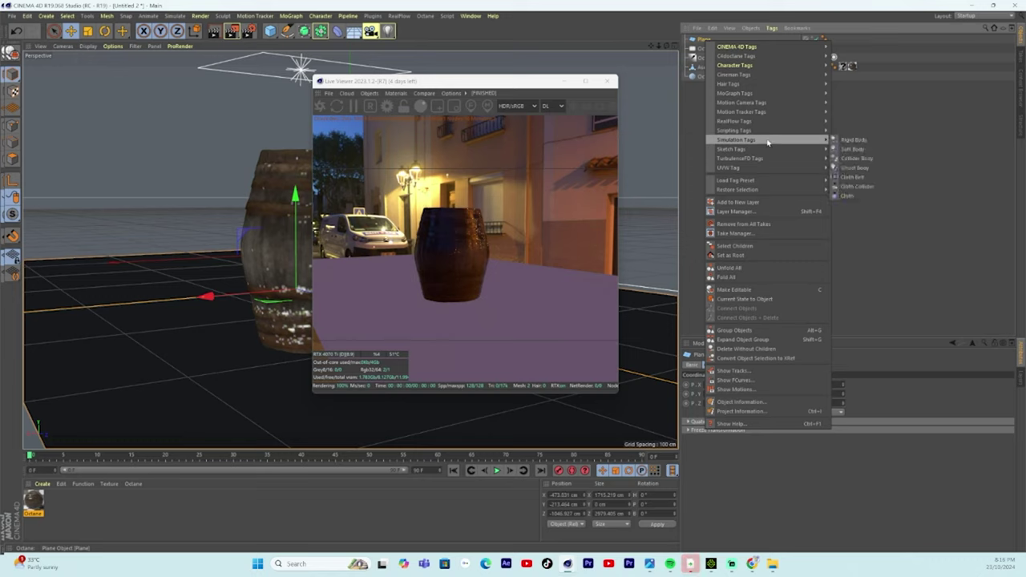
{"action": "left_click", "coordinate": [853, 159]}
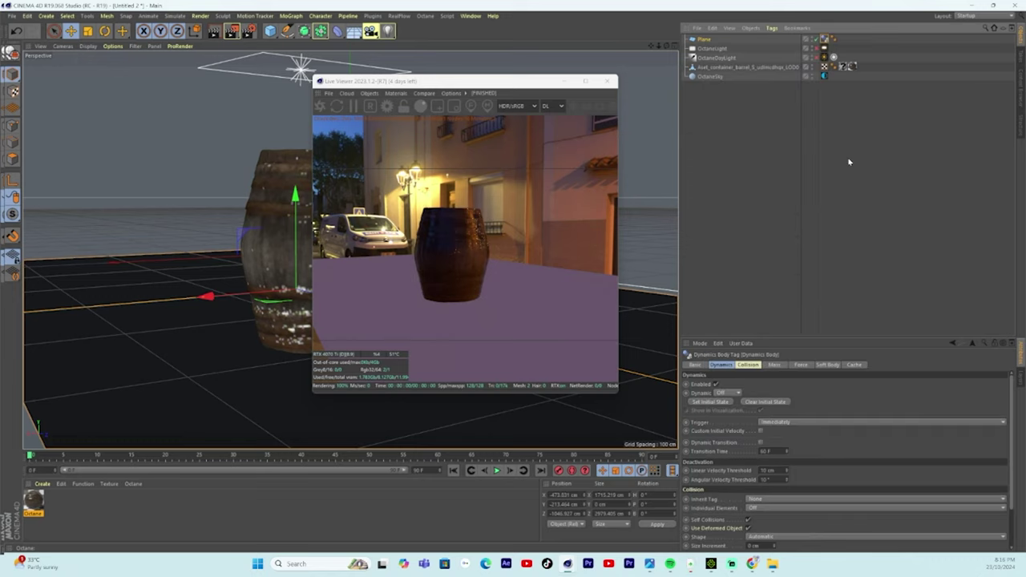
Step: Add a Rigid Body simulation tag to the barrel object
{"action": "left_click", "coordinate": [716, 69]}
{"action": "right_click", "coordinate": [715, 69]}
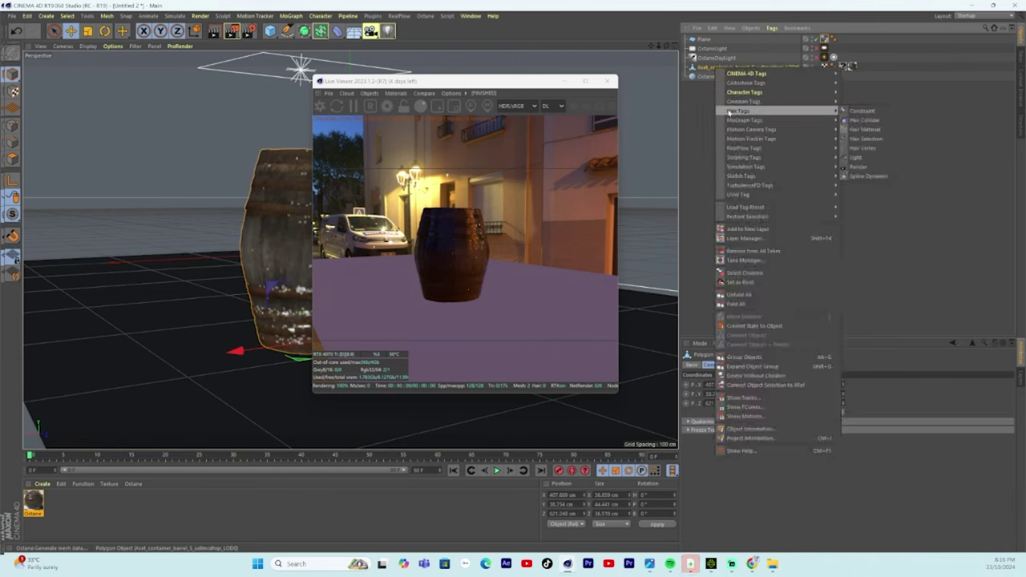
{"action": "mouse_move", "coordinate": [738, 168]}
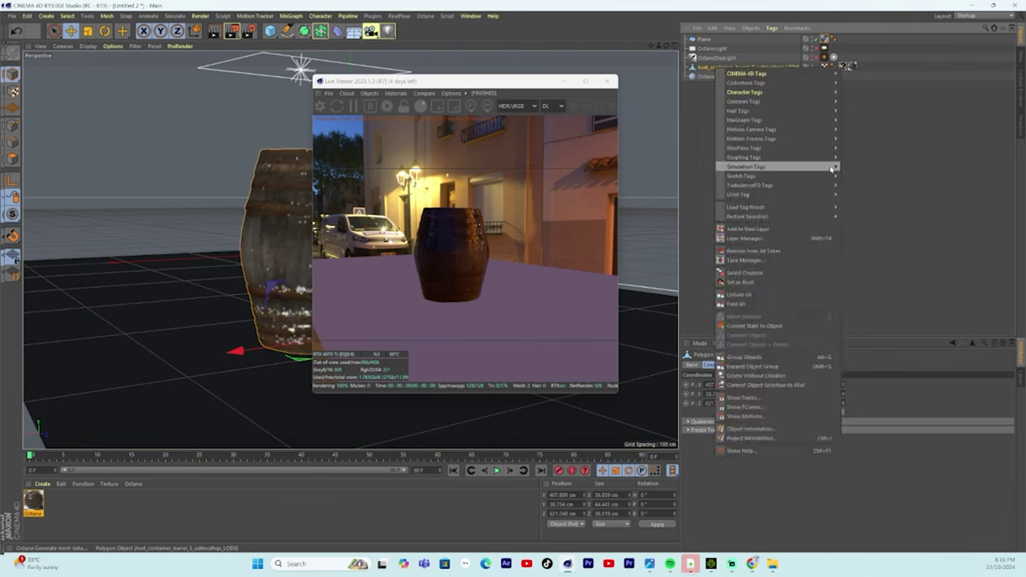
{"action": "left_click", "coordinate": [856, 169]}
Step: Move the Live Viewer off the perspective view, play the dynamics simulation, and return to the first frame
{"action": "left_click_drag", "start_coordinate": [507, 89], "coordinate": [837, 82]}
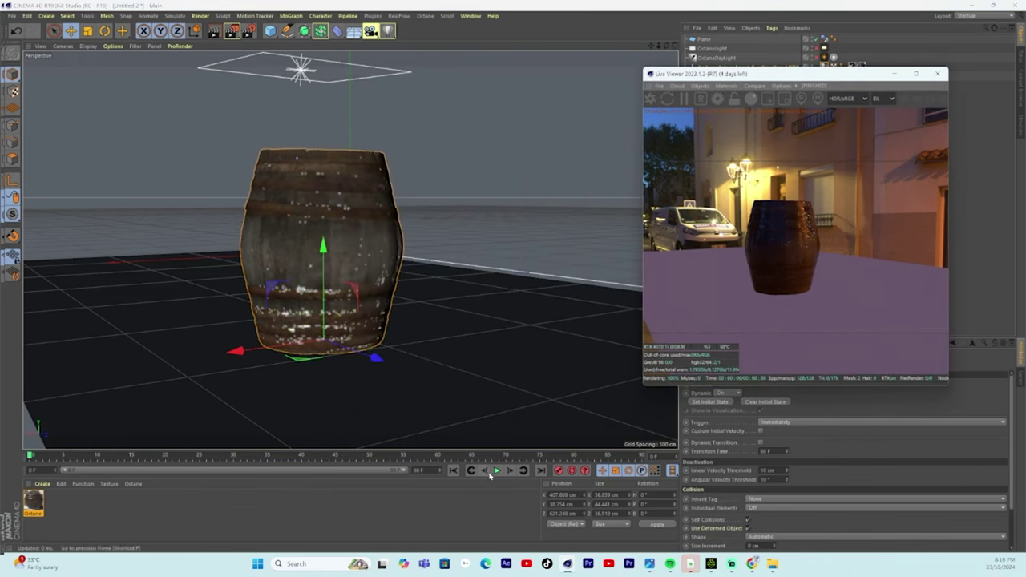
{"action": "left_click", "coordinate": [494, 471]}
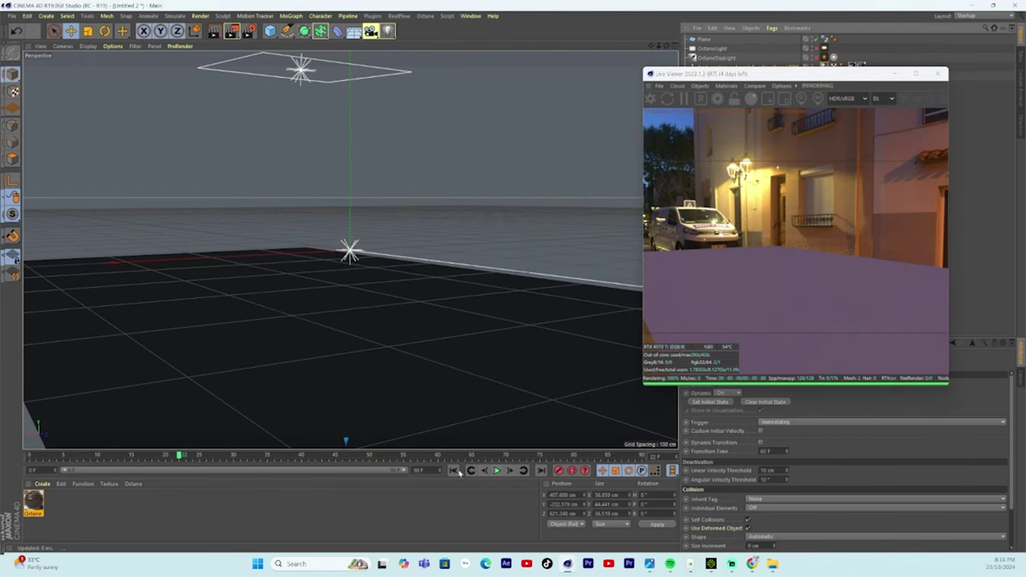
{"action": "left_click", "coordinate": [454, 470]}
Step: Switch to the four-view layout and move the plane along Z in the top view to about -365 cm
{"action": "middle_click", "coordinate": [402, 219]}
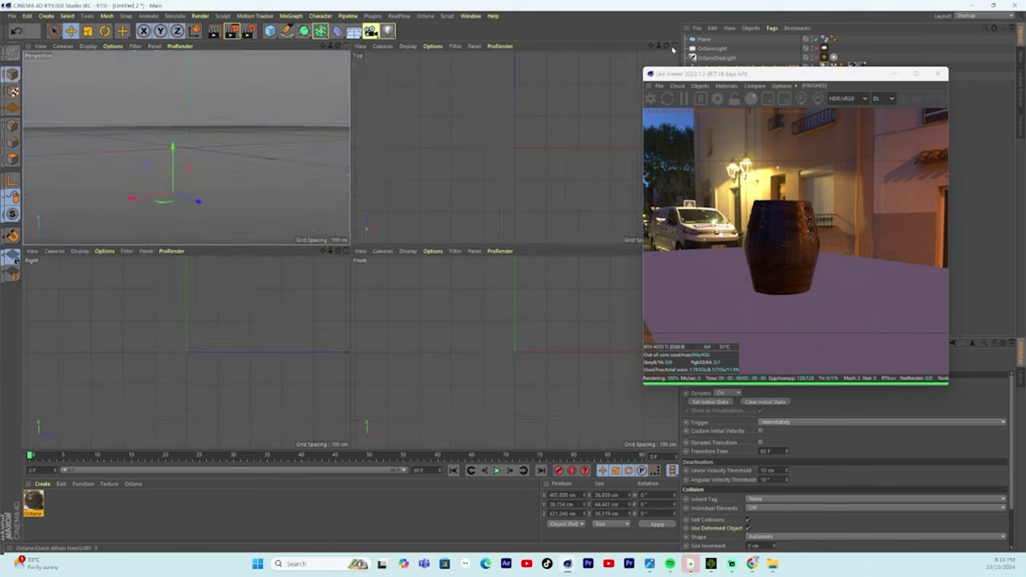
{"action": "left_click_drag", "start_coordinate": [792, 86], "coordinate": [886, 211]}
{"action": "left_click", "coordinate": [704, 40]}
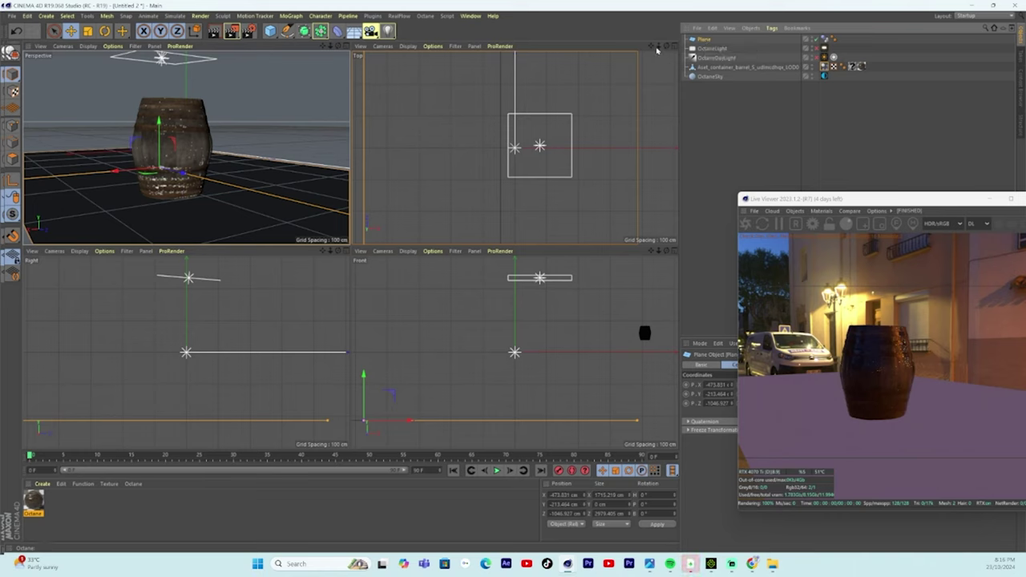
{"action": "scroll", "coordinate": [548, 96], "scroll_direction": "down", "scroll_amount": 5}
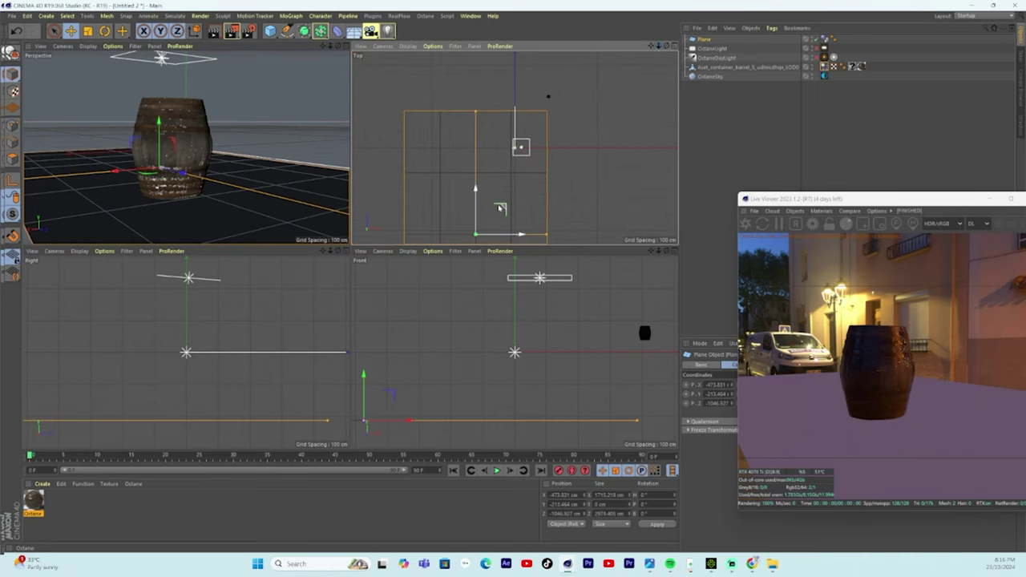
{"action": "left_click_drag", "start_coordinate": [475, 190], "coordinate": [474, 134]}
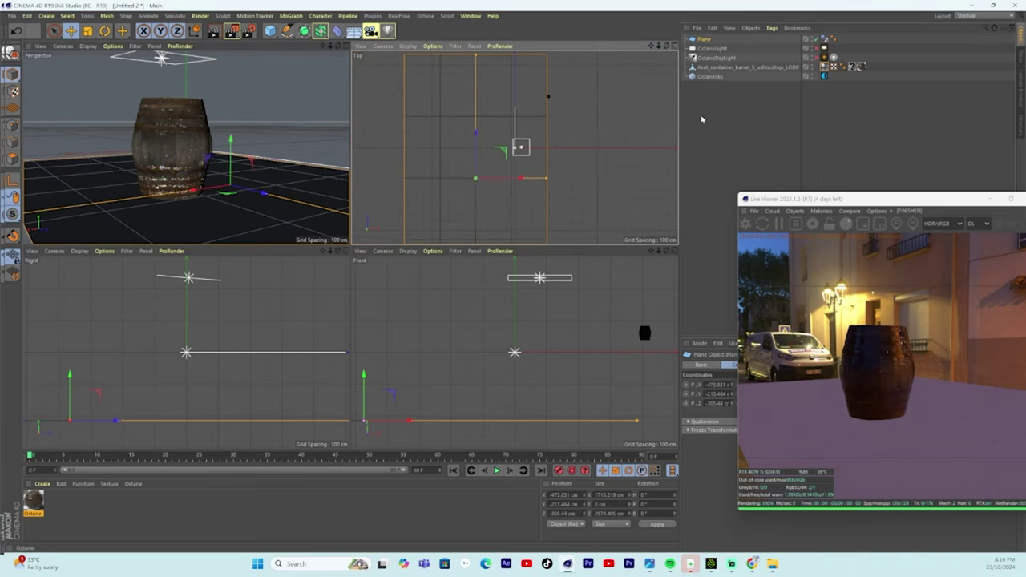
Step: Move the barrel along X to about 379 cm and the plane along X to about 377 cm in the top view
{"action": "left_click", "coordinate": [708, 68]}
{"action": "mouse_move", "coordinate": [599, 97]}
{"action": "left_mouse_down"}
{"action": "mouse_move", "coordinate": [559, 106]}
{"action": "mouse_move", "coordinate": [596, 110]}
{"action": "left_mouse_up"}
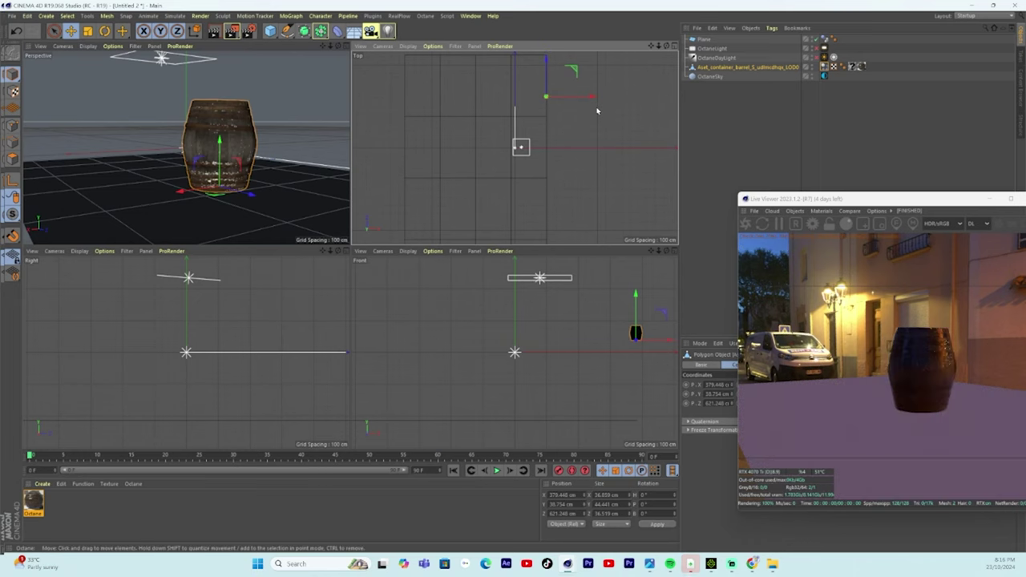
{"action": "left_click", "coordinate": [551, 177]}
{"action": "left_click_drag", "start_coordinate": [514, 178], "coordinate": [584, 182]}
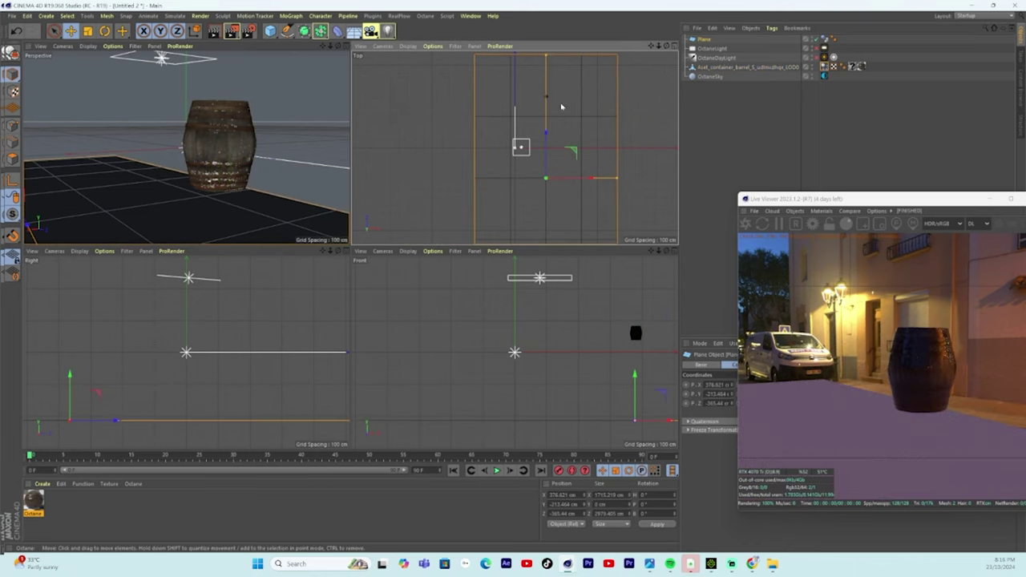
Step: Maximize the perspective view, play the simulation with the repositioned plane, and return to the first frame
{"action": "left_click", "coordinate": [345, 46]}
{"action": "left_click", "coordinate": [496, 471]}
{"action": "left_click", "coordinate": [496, 471]}
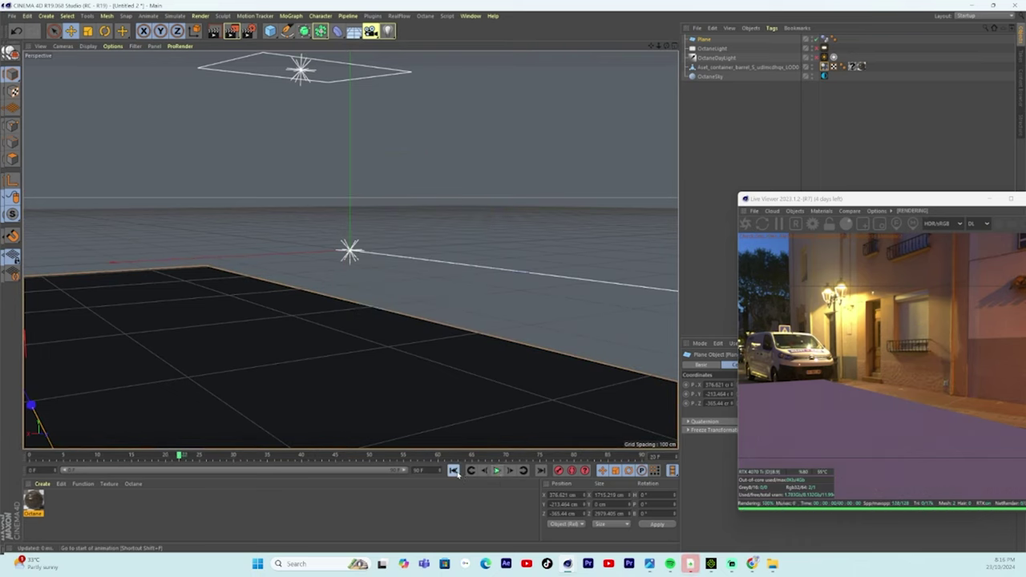
{"action": "left_click", "coordinate": [452, 471]}
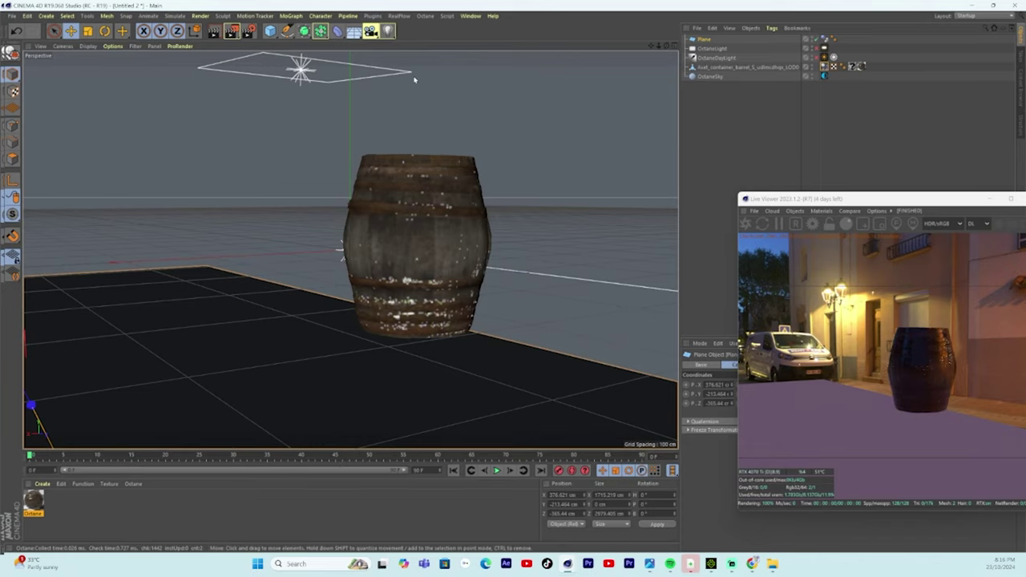
Step: Shift the Live Viewer aside and move the plane along X in the top view to about -350 cm
{"action": "left_click_drag", "start_coordinate": [869, 202], "coordinate": [885, 171]}
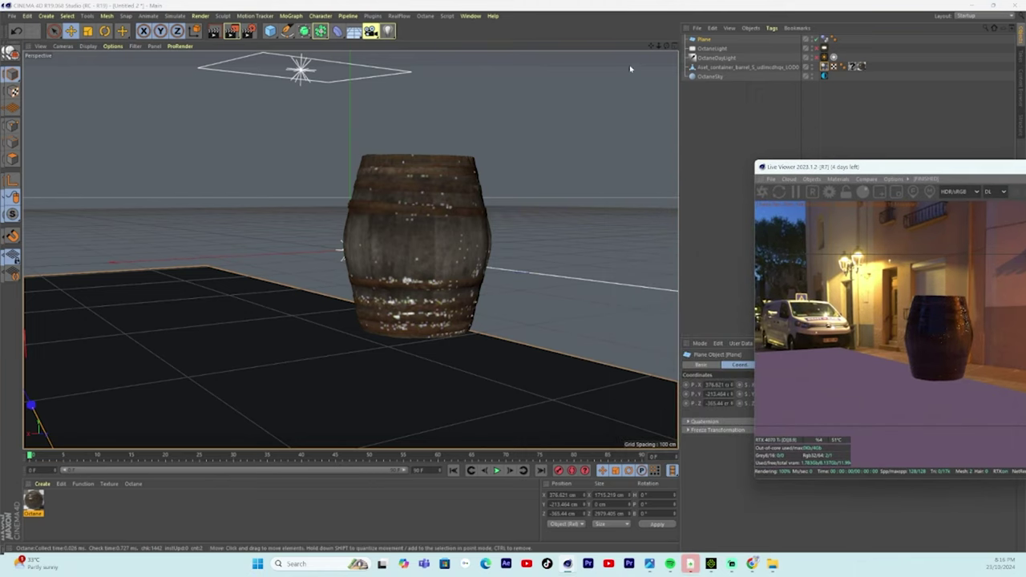
{"action": "left_click", "coordinate": [669, 48]}
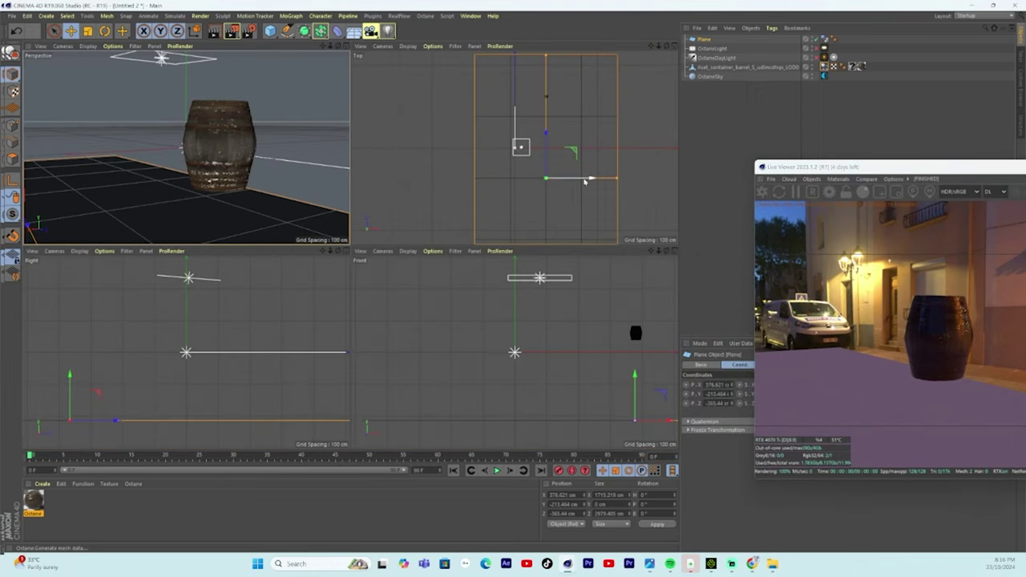
{"action": "left_click_drag", "start_coordinate": [583, 183], "coordinate": [527, 181]}
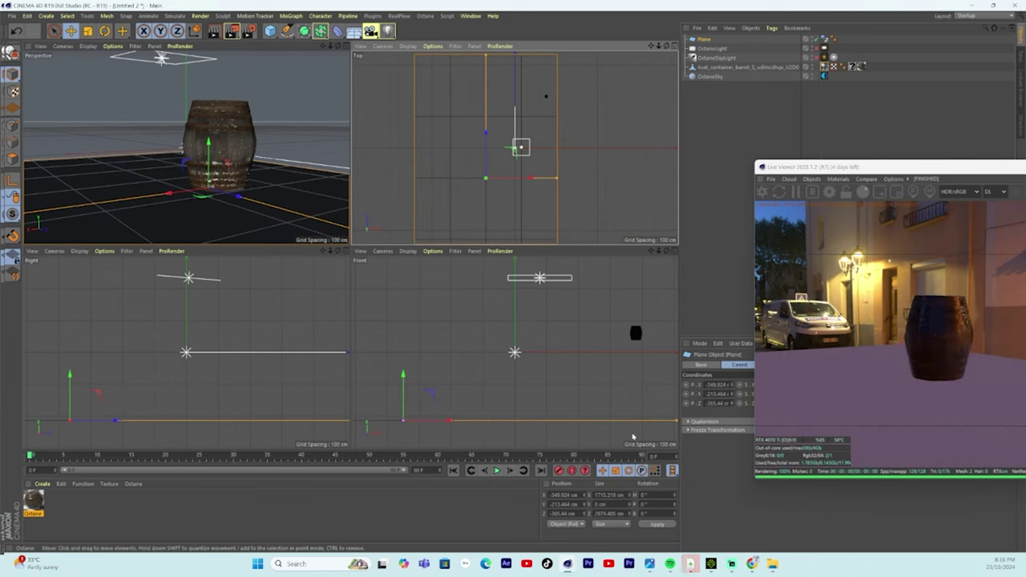
Step: Play the simulation in the four-view layout, replay it with the barrel selected, and return to the first frame
{"action": "left_click", "coordinate": [496, 470]}
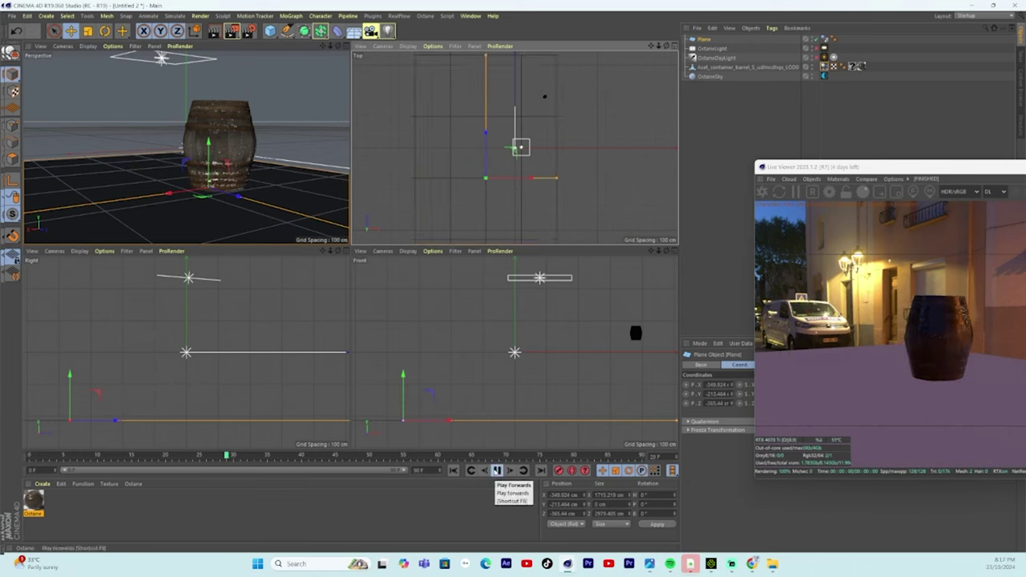
{"action": "left_click", "coordinate": [496, 470]}
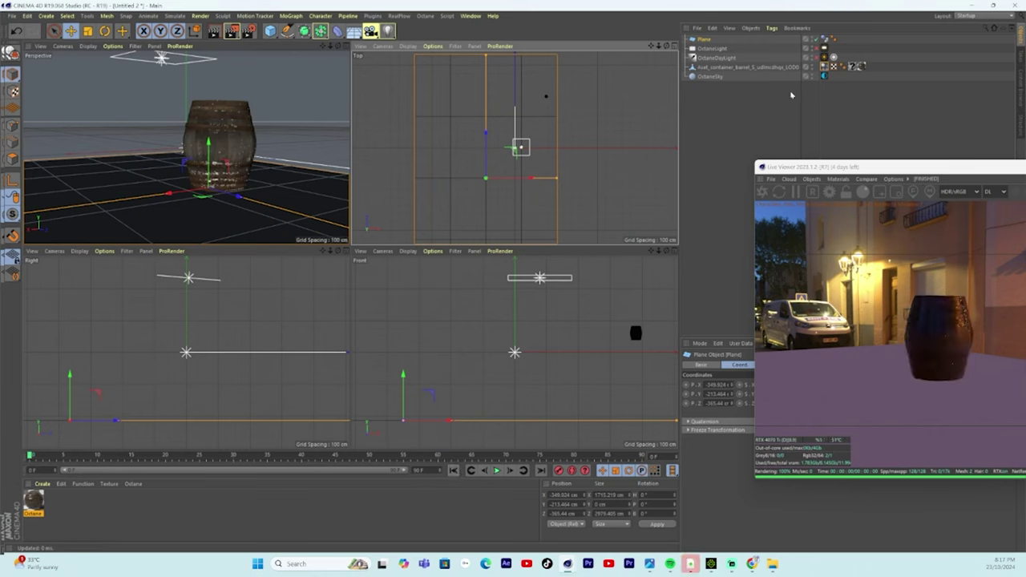
{"action": "left_click", "coordinate": [745, 68]}
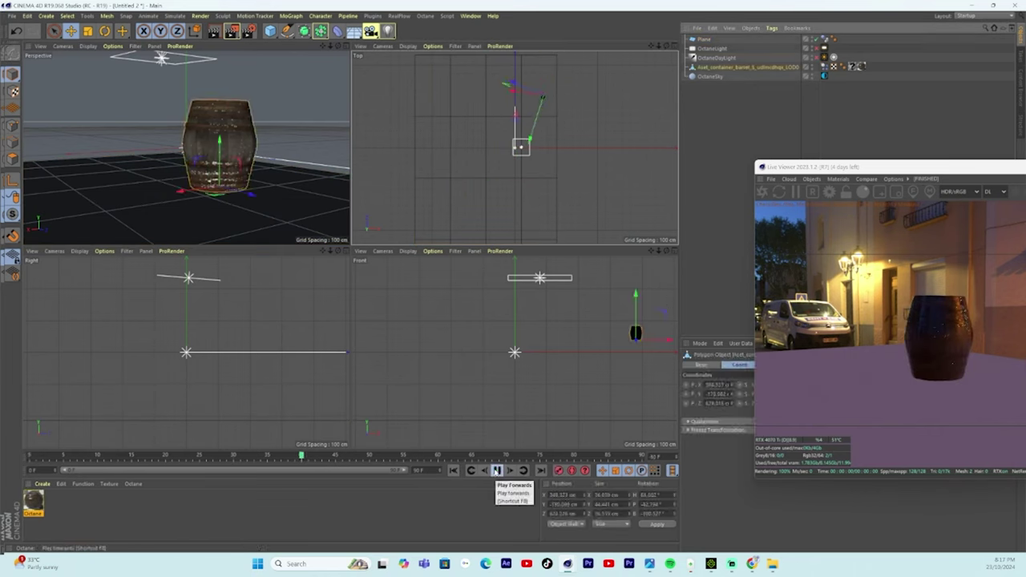
{"action": "left_click", "coordinate": [496, 471]}
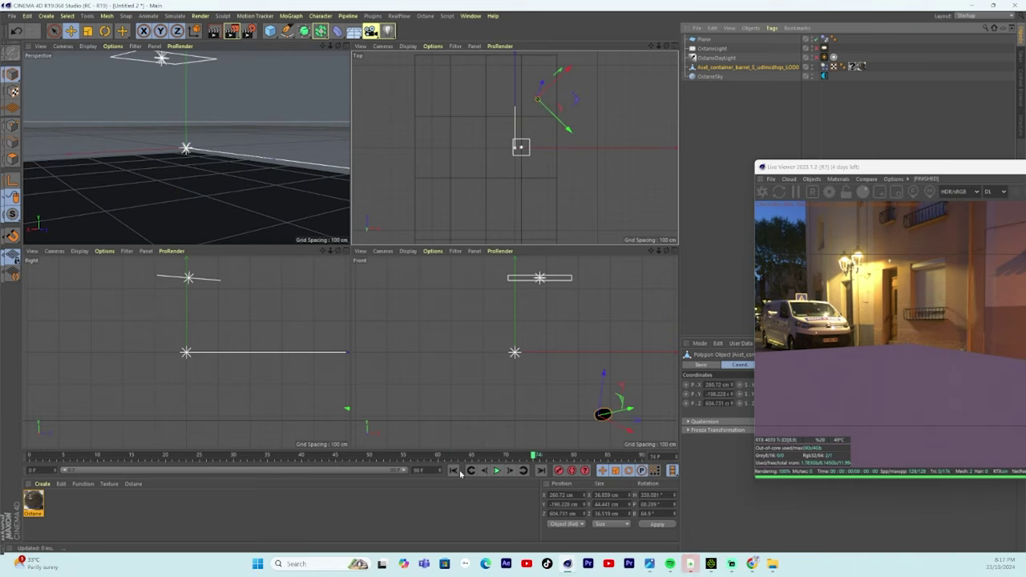
{"action": "left_click", "coordinate": [454, 470]}
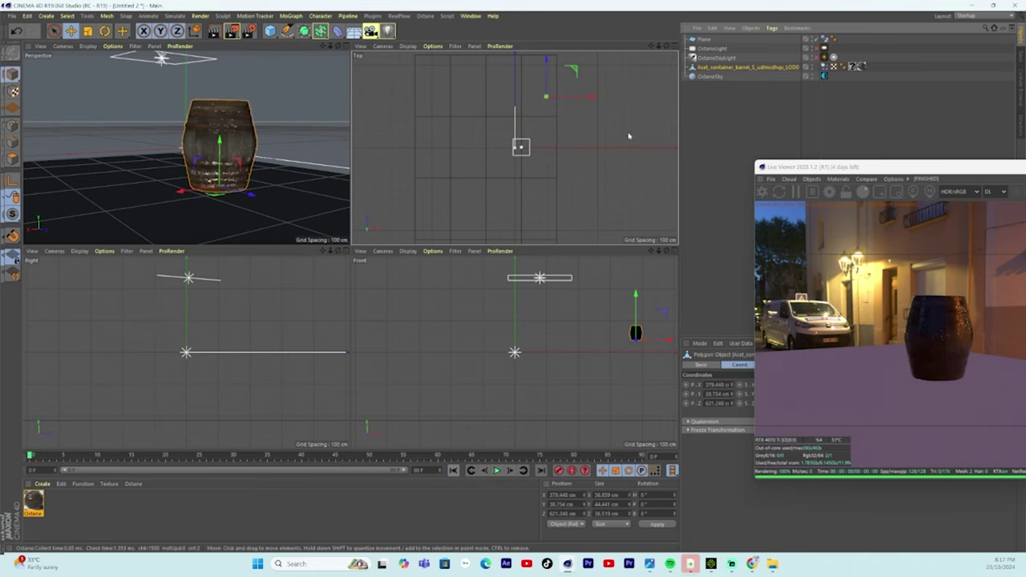
Step: Replay the barrel's fall in the maximized perspective view and return to the first frame
{"action": "middle_click", "coordinate": [676, 53]}
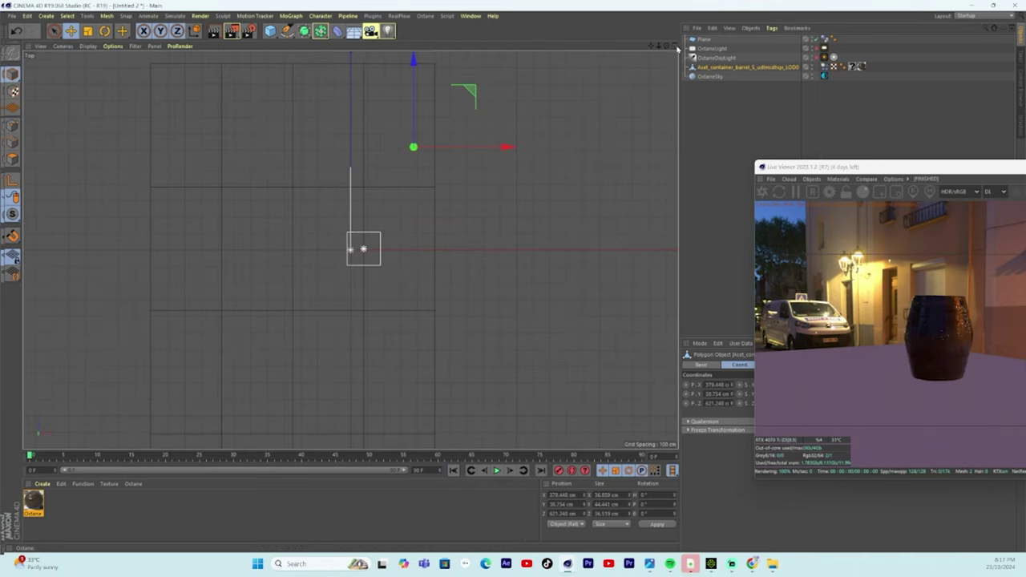
{"action": "left_click", "coordinate": [676, 47]}
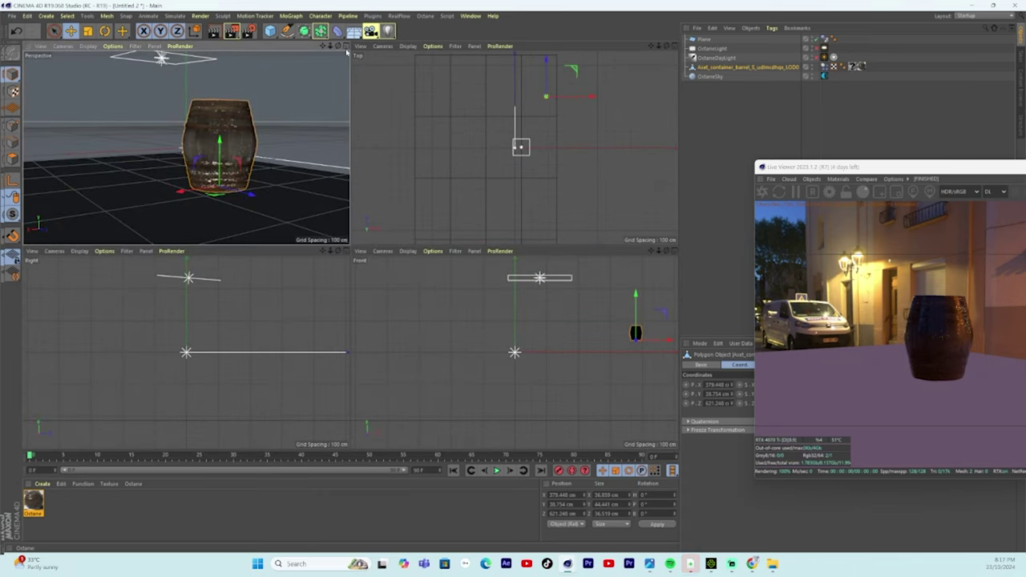
{"action": "left_click", "coordinate": [345, 46]}
{"action": "left_click", "coordinate": [498, 472]}
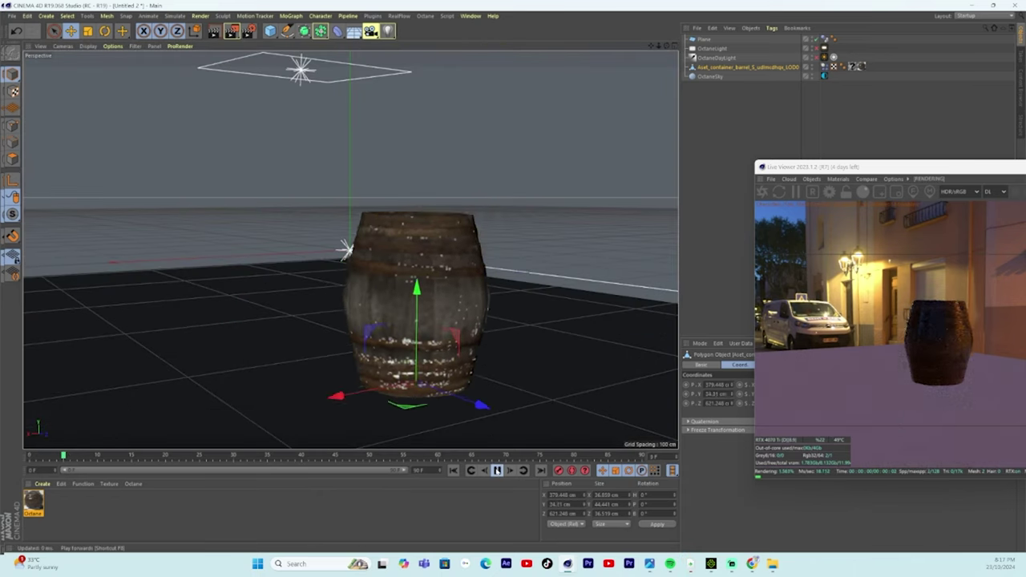
{"action": "left_click", "coordinate": [497, 472]}
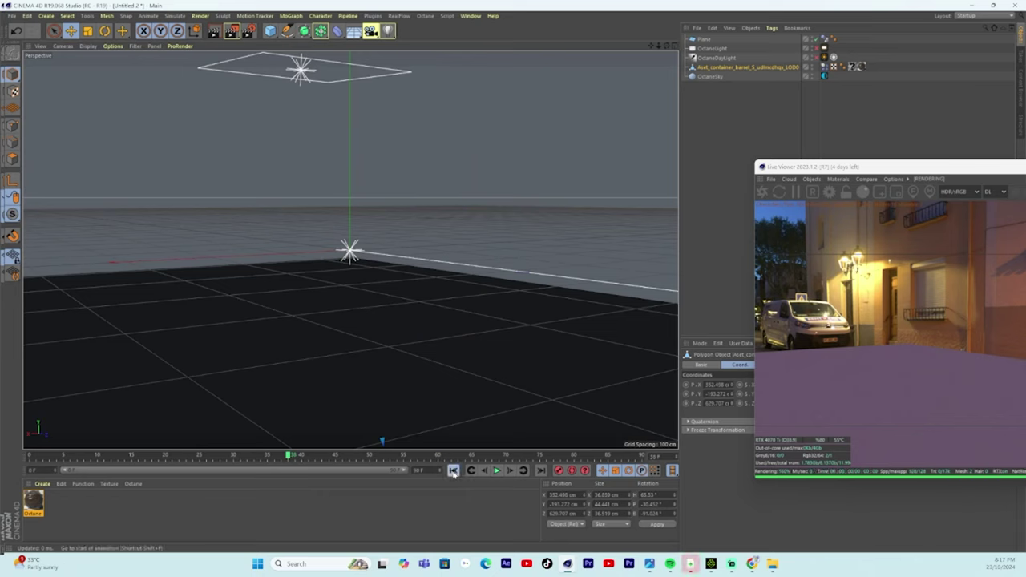
{"action": "left_click", "coordinate": [453, 470]}
Step: Shift the barrel horizontally to about X 289, Z 415 cm, test-playing the simulation after each move and returning to the first frame
{"action": "left_click_drag", "start_coordinate": [436, 325], "coordinate": [325, 407]}
{"action": "left_click", "coordinate": [497, 471]}
{"action": "left_click", "coordinate": [496, 471]}
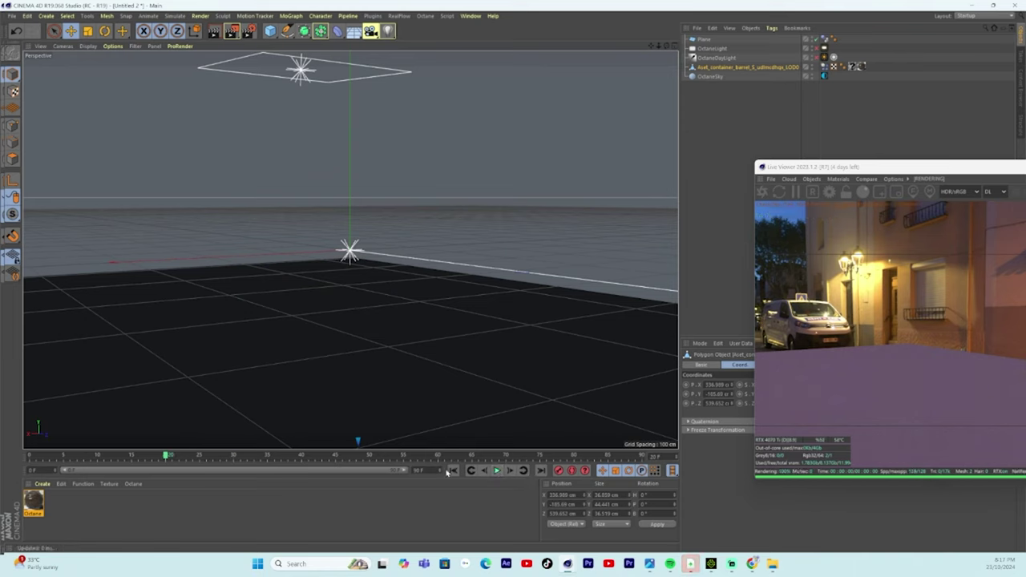
{"action": "left_click", "coordinate": [454, 471]}
{"action": "left_click_drag", "start_coordinate": [430, 294], "coordinate": [287, 305]}
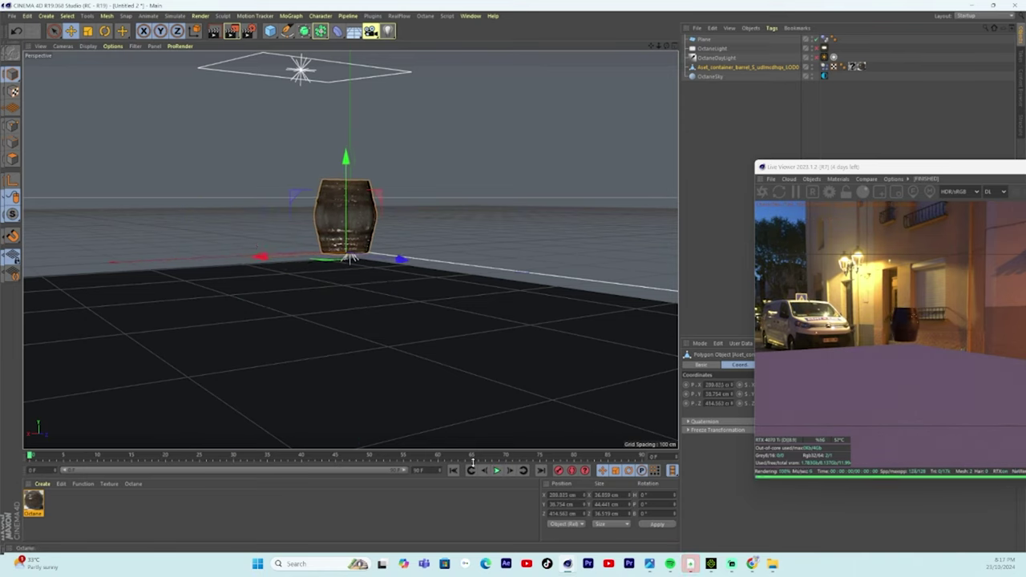
{"action": "left_click", "coordinate": [496, 471]}
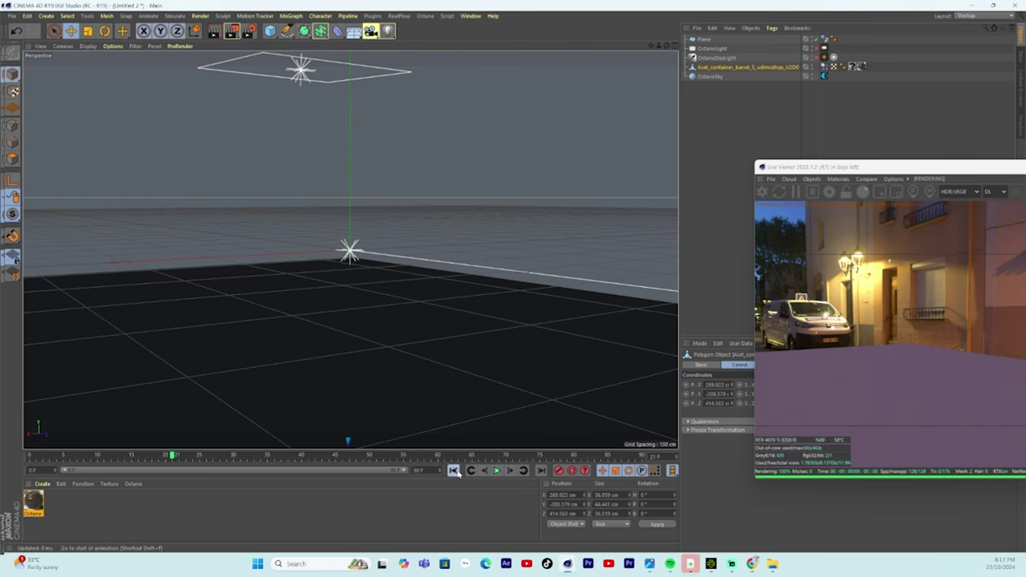
{"action": "left_click", "coordinate": [454, 471]}
Step: Raise the plane to about Y -28 cm, play the simulation to test the barrel's landing, and return to the first frame
{"action": "left_click", "coordinate": [703, 39]}
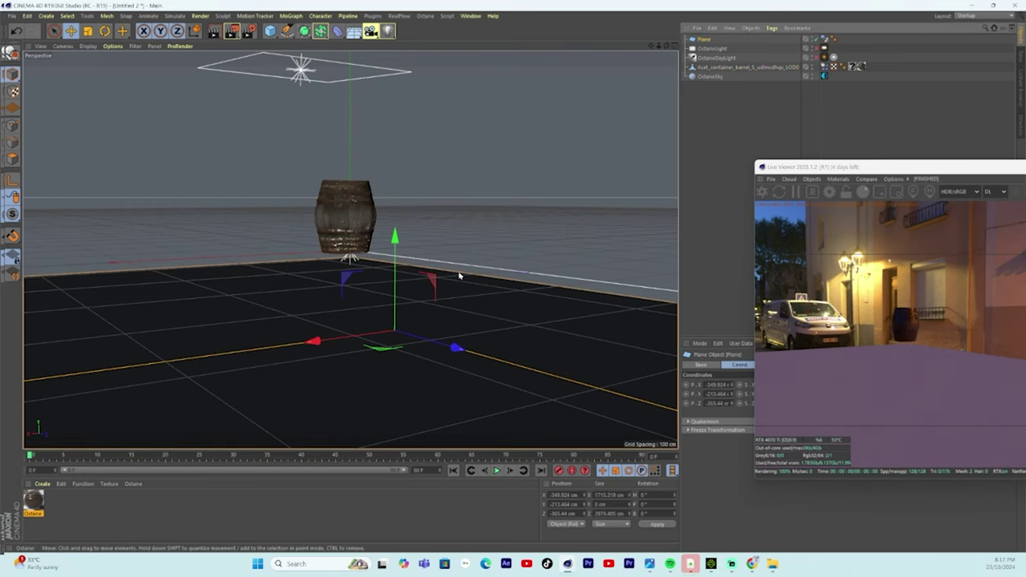
{"action": "left_click_drag", "start_coordinate": [393, 231], "coordinate": [508, 373]}
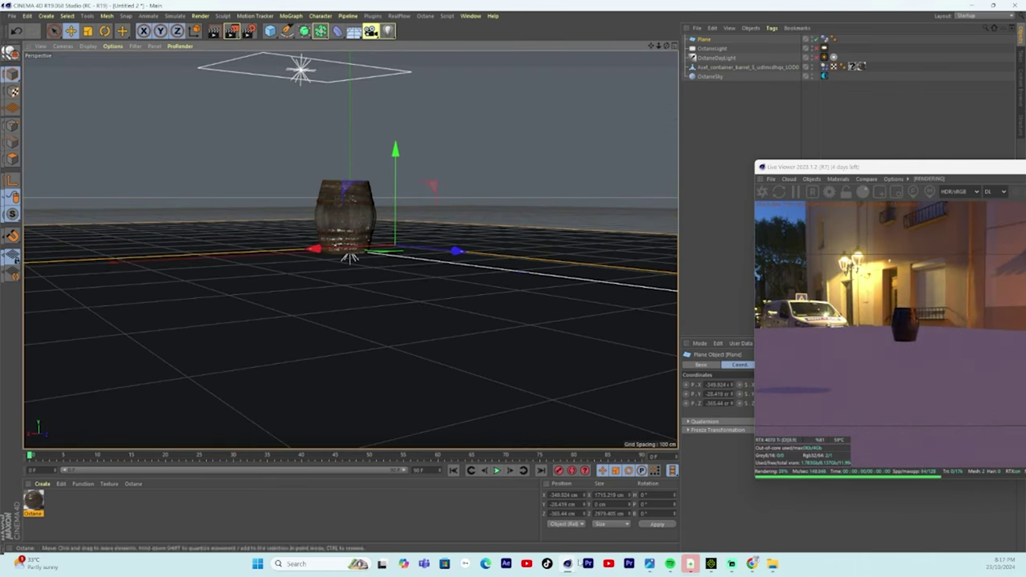
{"action": "left_click", "coordinate": [496, 471]}
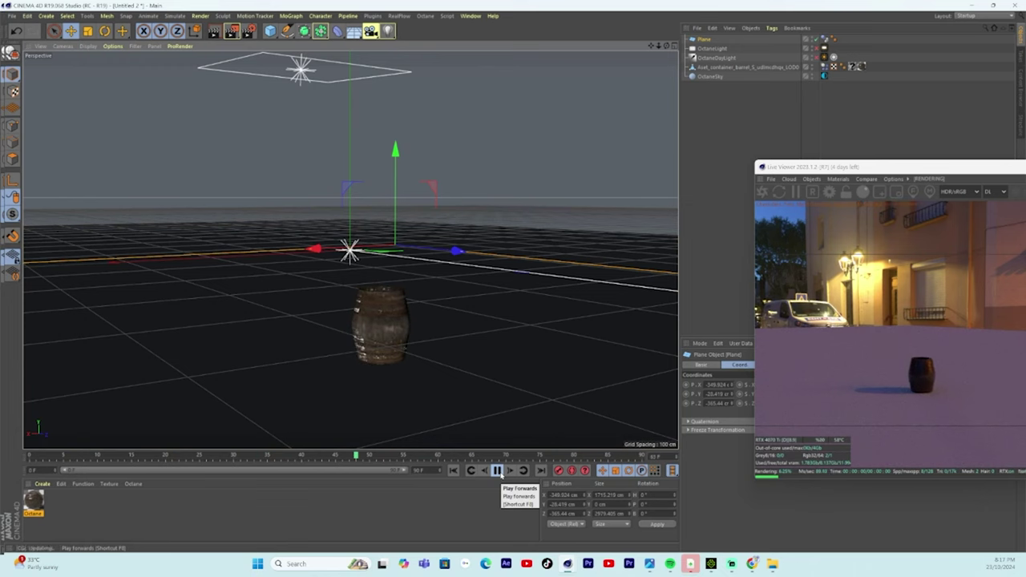
{"action": "left_click", "coordinate": [498, 472]}
{"action": "left_click", "coordinate": [453, 470]}
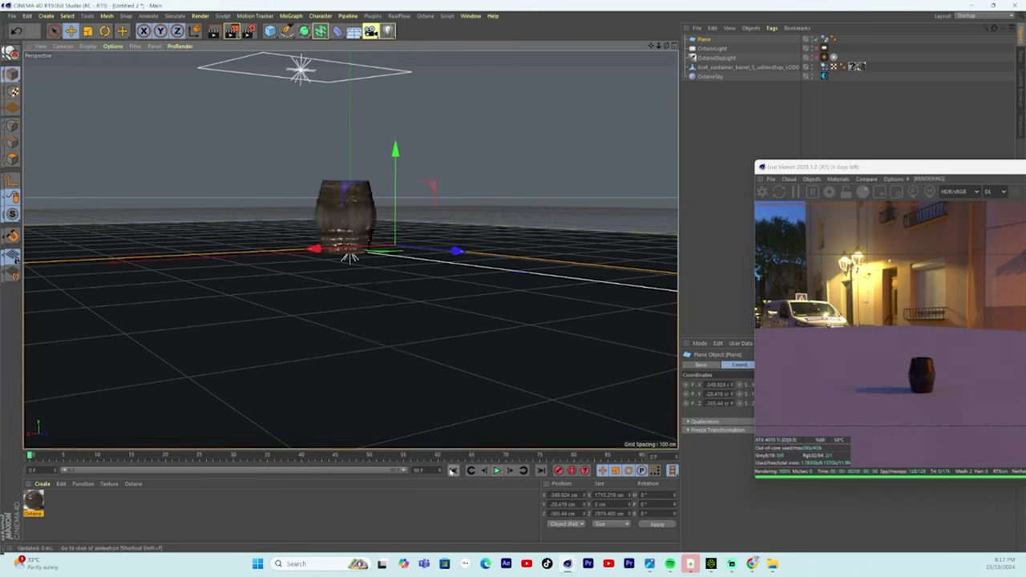
Step: Create an Octane material with Shadow catcher enabled in its Common settings and apply it to the plane
{"action": "left_click", "coordinate": [41, 483]}
{"action": "mouse_move", "coordinate": [53, 417]}
{"action": "mouse_move", "coordinate": [164, 407]}
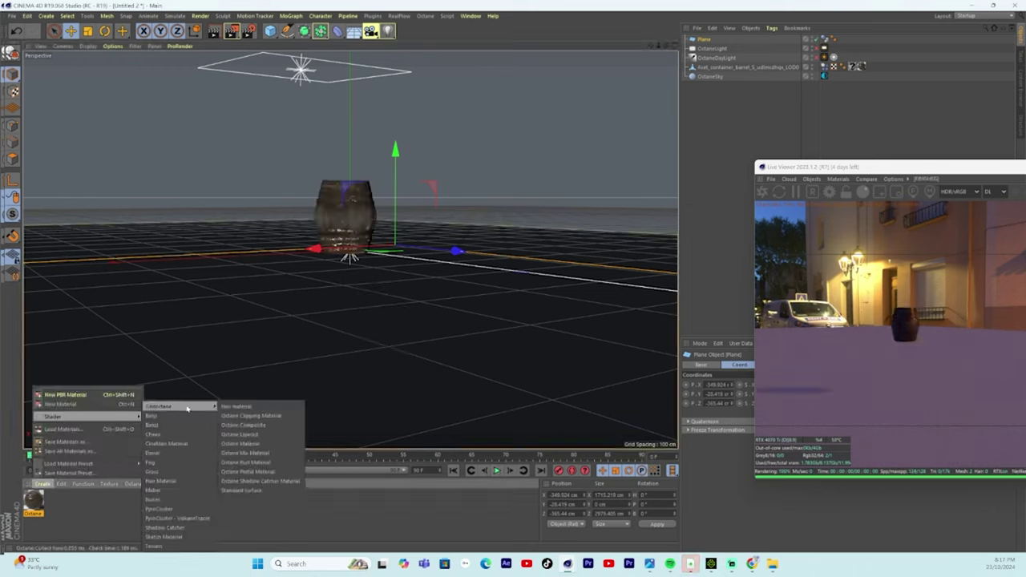
{"action": "left_click", "coordinate": [249, 446]}
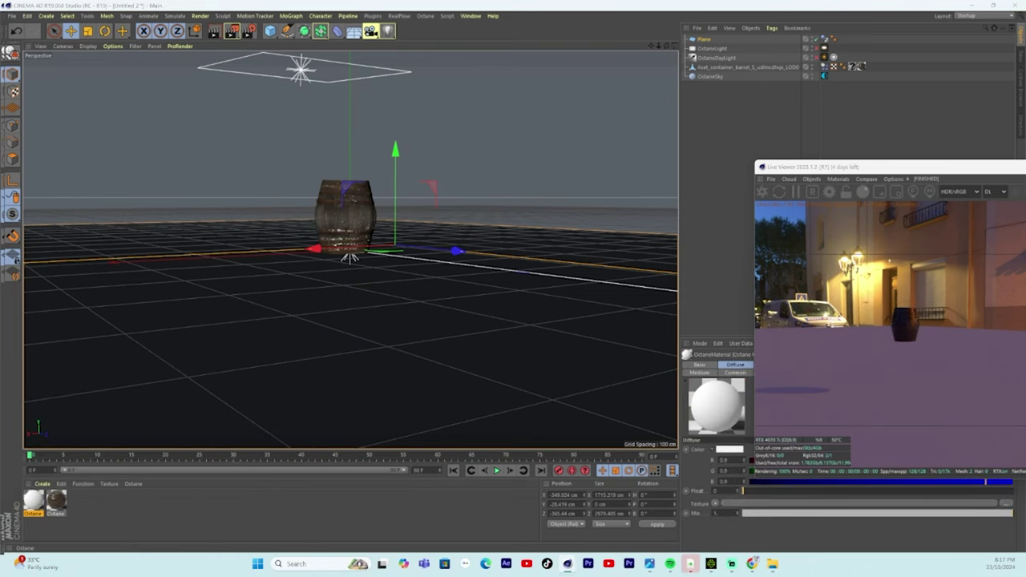
{"action": "left_click", "coordinate": [145, 412]}
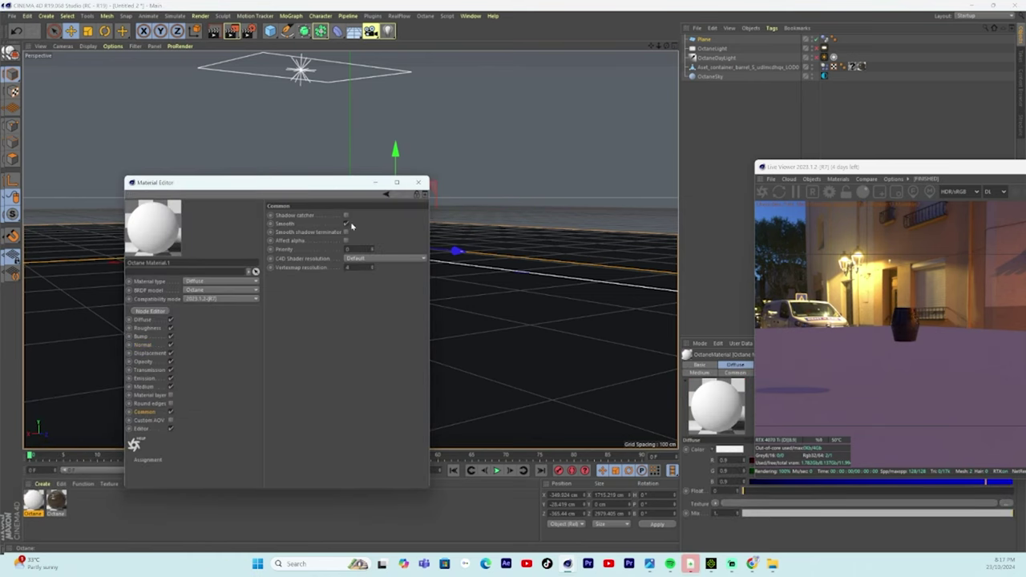
{"action": "left_click", "coordinate": [417, 182]}
{"action": "left_click_drag", "start_coordinate": [34, 503], "coordinate": [201, 372]}
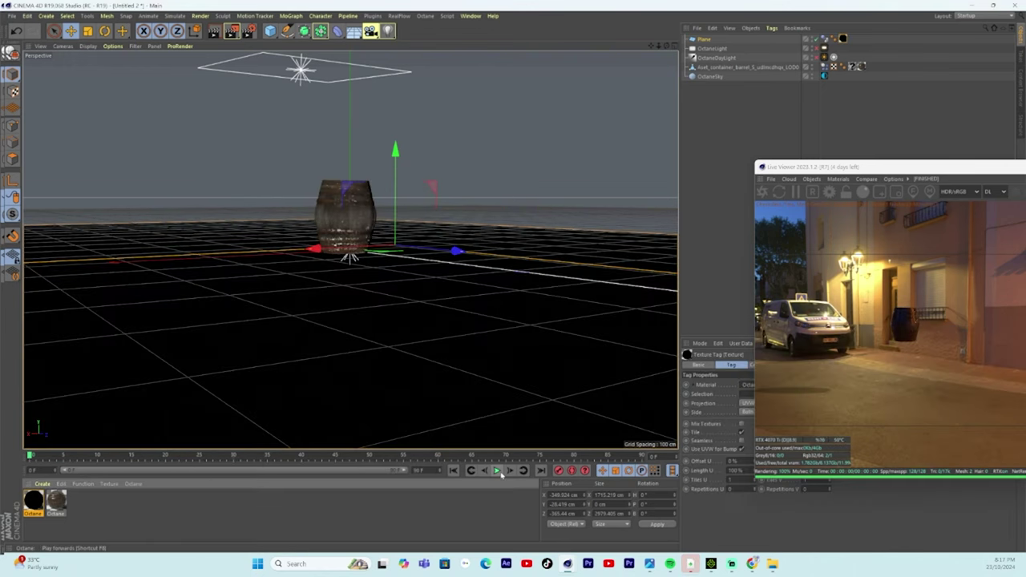
Step: Play the simulation to check the barrel's shadow on the shadow-catching plane in the live render, and return to the first frame
{"action": "left_click", "coordinate": [496, 470]}
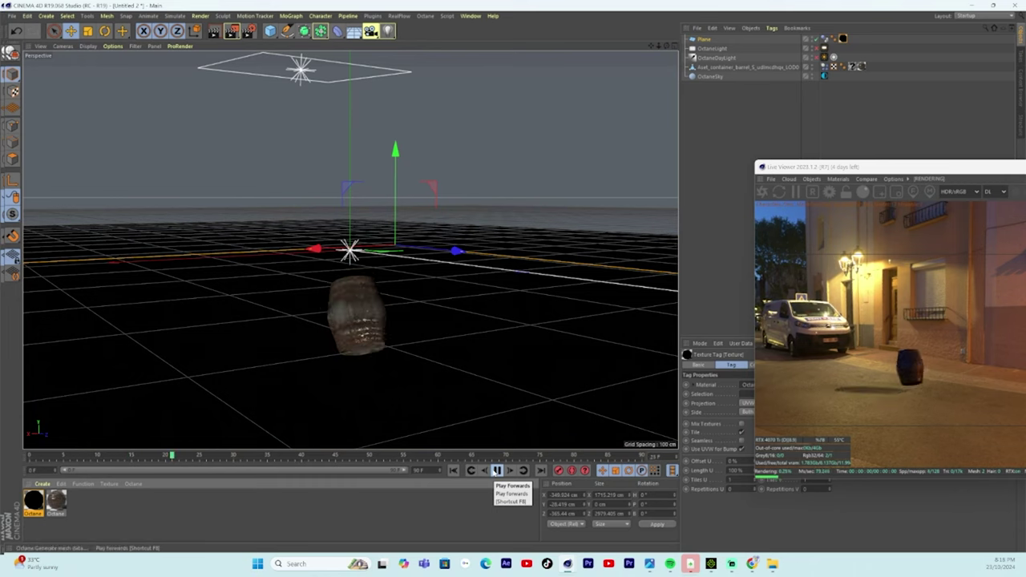
{"action": "left_click", "coordinate": [497, 471]}
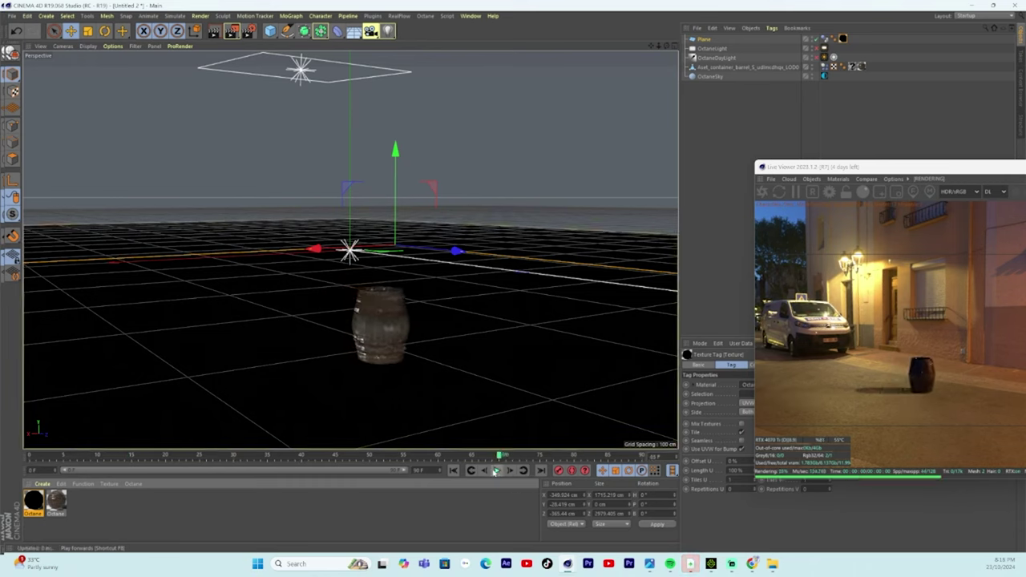
{"action": "left_click", "coordinate": [453, 470]}
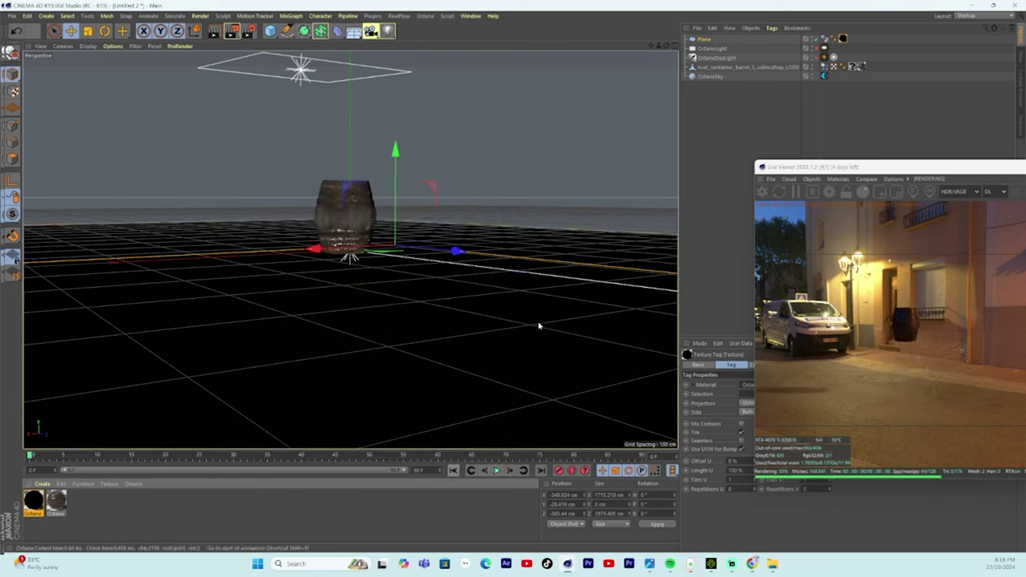
Step: Copy and paste the barrel, and move the duplicate along the X axis to about X 336 cm, beside the original
{"action": "left_click", "coordinate": [344, 213]}
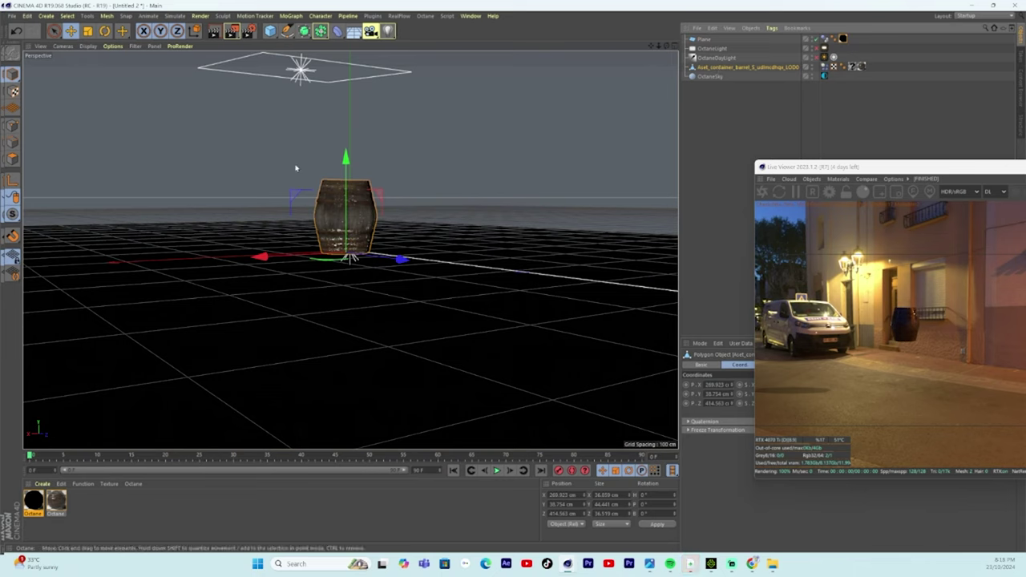
{"action": "left_click", "coordinate": [28, 16]}
{"action": "left_click", "coordinate": [48, 71]}
{"action": "left_click", "coordinate": [28, 16]}
{"action": "left_click", "coordinate": [39, 79]}
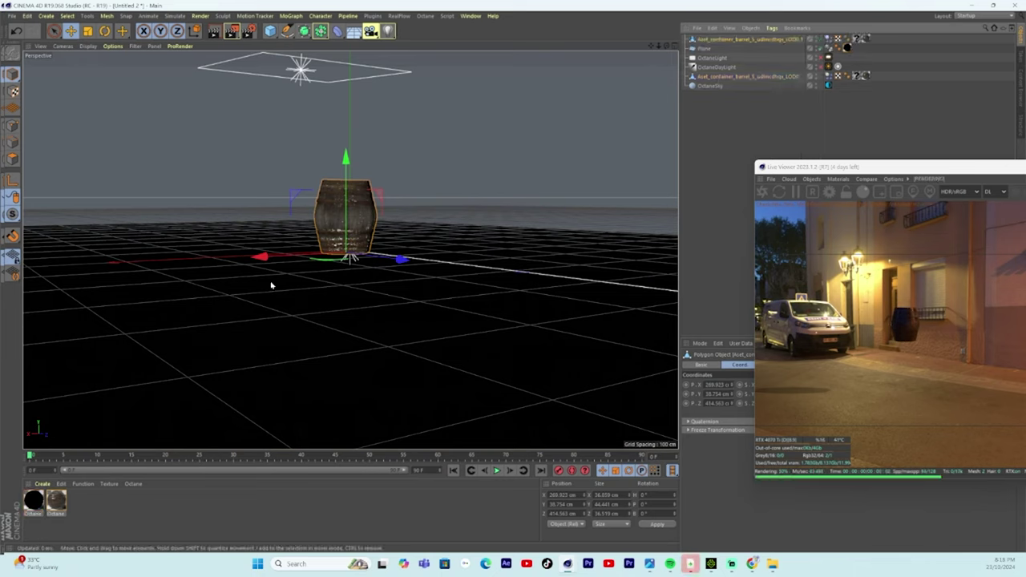
{"action": "left_click_drag", "start_coordinate": [260, 257], "coordinate": [156, 263]}
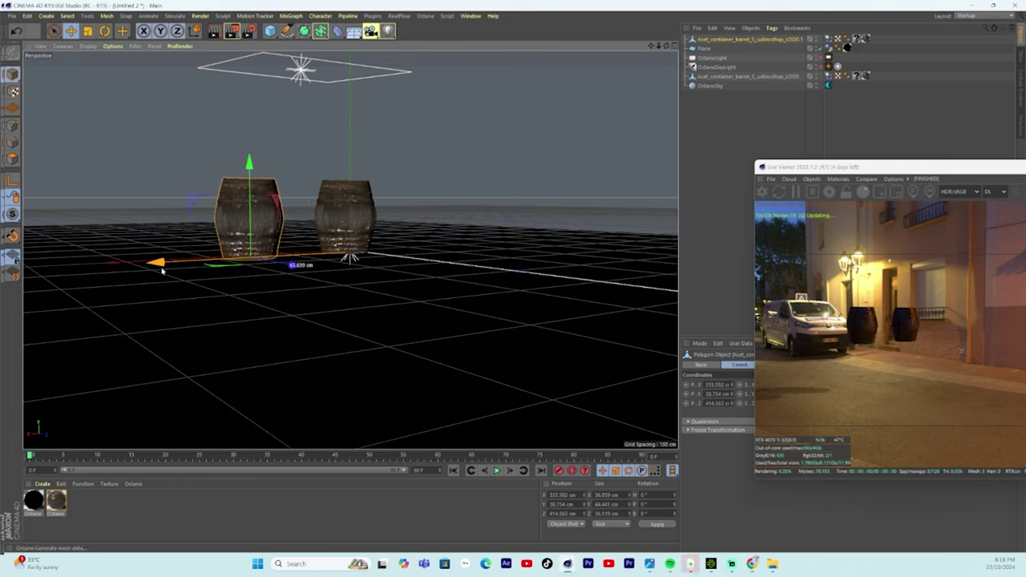
Step: Play the simulation to watch both barrels fall and collide, pausing and resuming it, and return to the first frame
{"action": "left_click", "coordinate": [496, 471]}
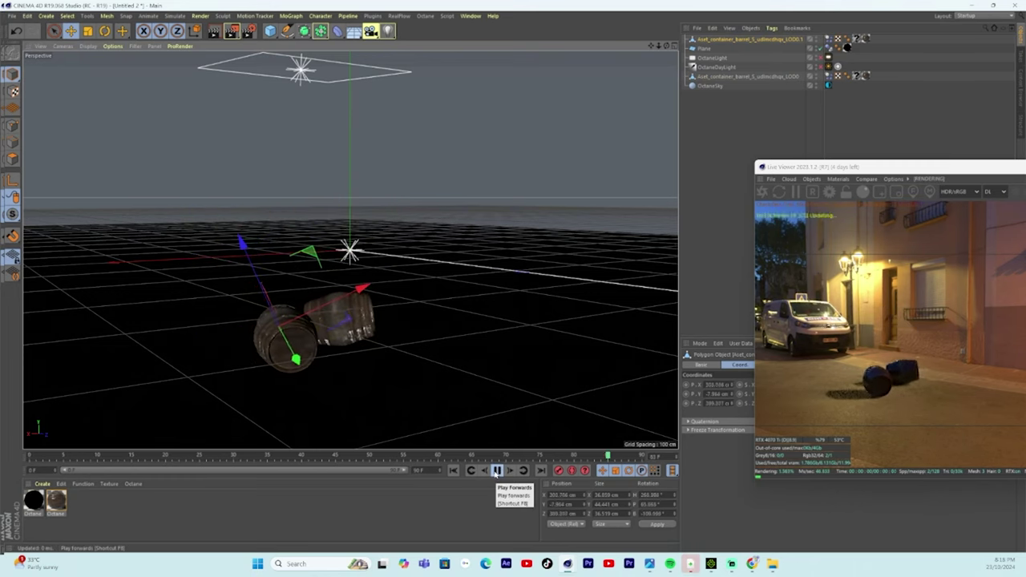
{"action": "left_click", "coordinate": [496, 471]}
{"action": "left_click", "coordinate": [496, 471]}
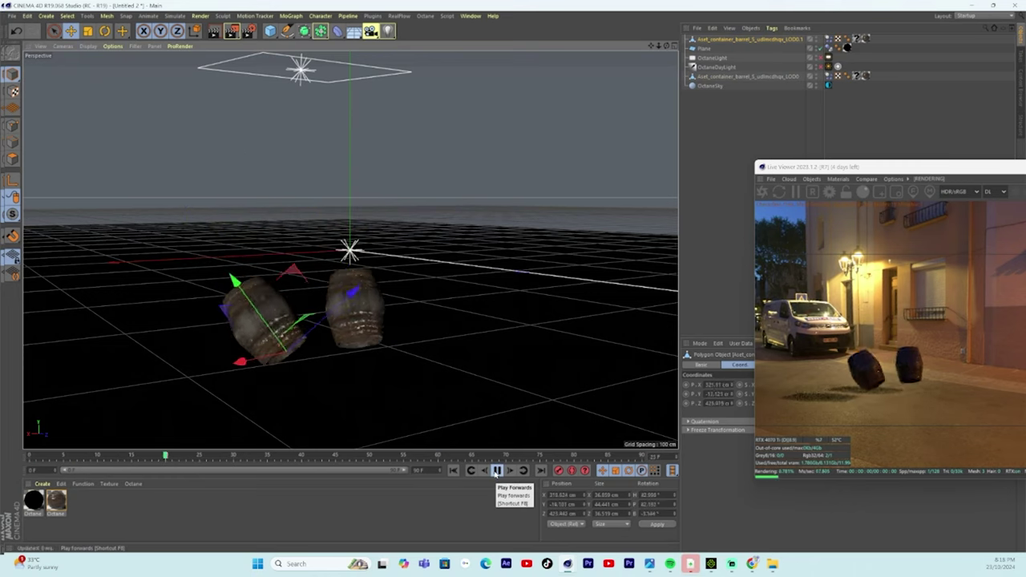
{"action": "left_click", "coordinate": [496, 471]}
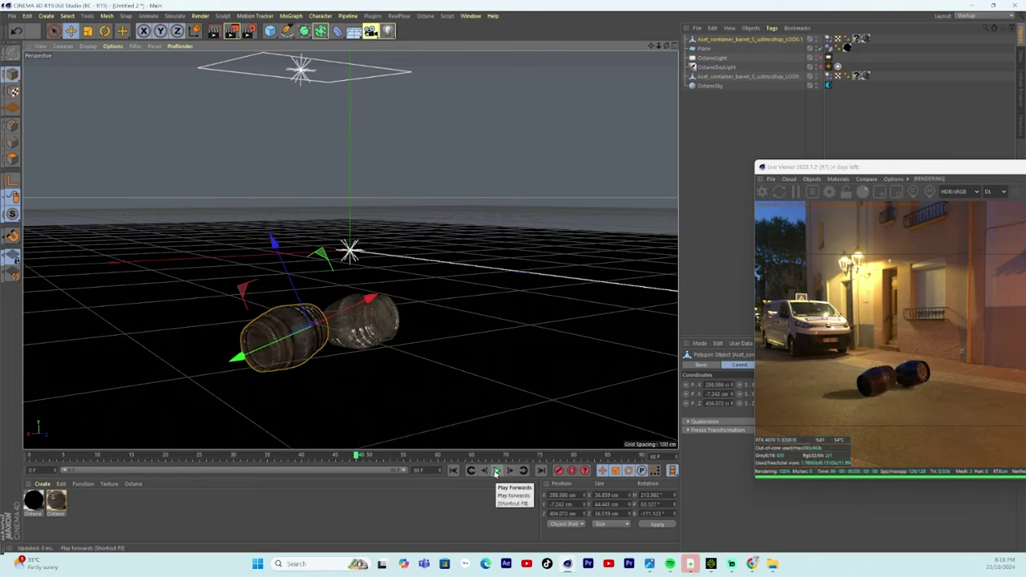
{"action": "left_click", "coordinate": [454, 471]}
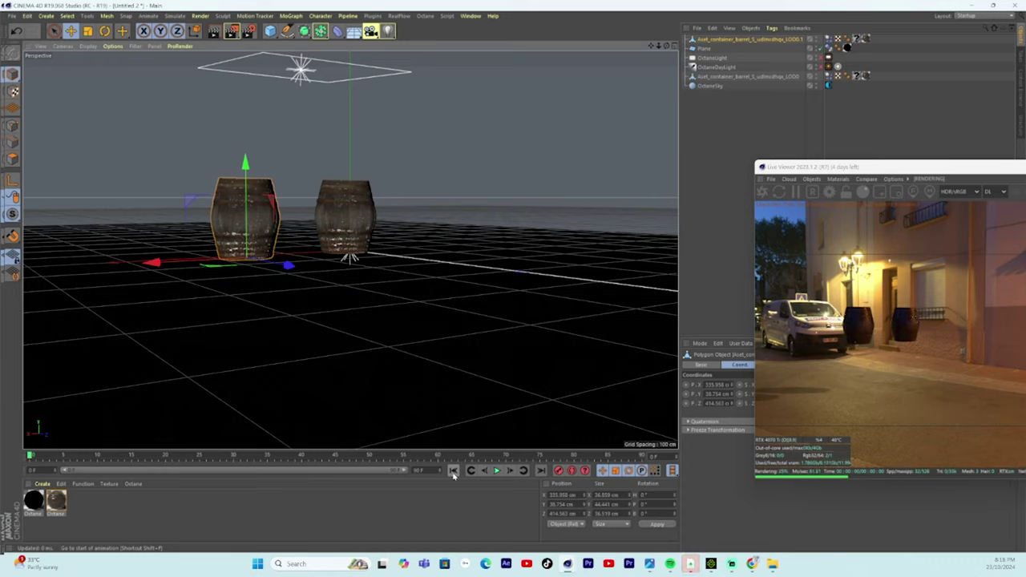